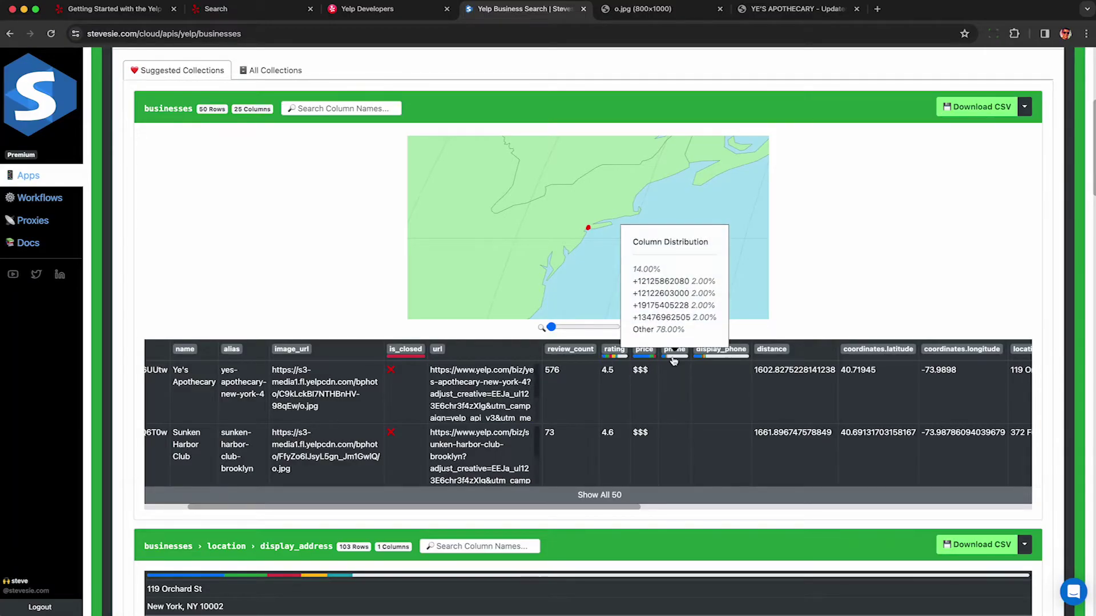
Step: Expand the businesses table to show all 50 rows and scroll through them
{"action": "left_click", "coordinate": [627, 495]}
{"action": "scroll", "coordinate": [693, 526], "scroll_direction": "down", "scroll_amount": 2}
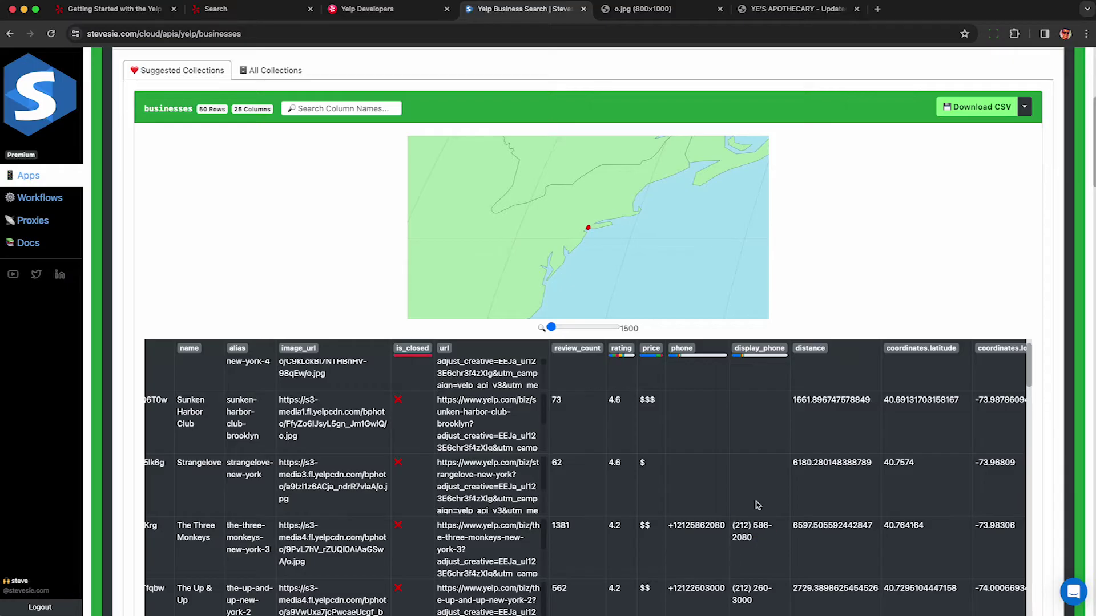
{"action": "scroll", "coordinate": [753, 528], "scroll_direction": "up", "scroll_amount": 1}
Step: Select the app's full API key, then deselect it and scroll down
{"action": "double_click", "coordinate": [377, 222]}
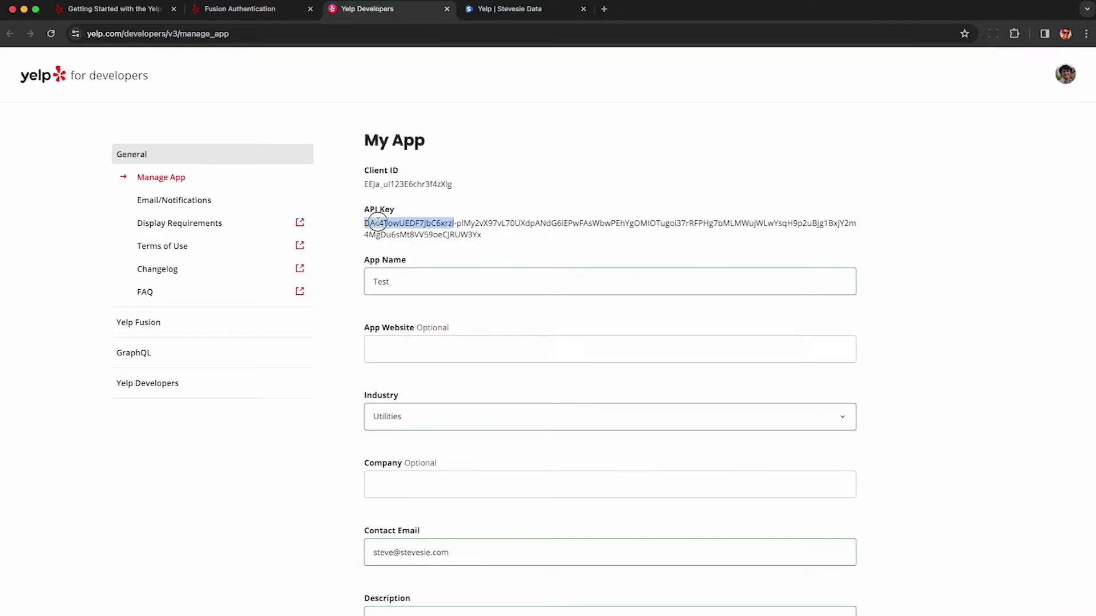
{"action": "triple_click", "coordinate": [378, 222]}
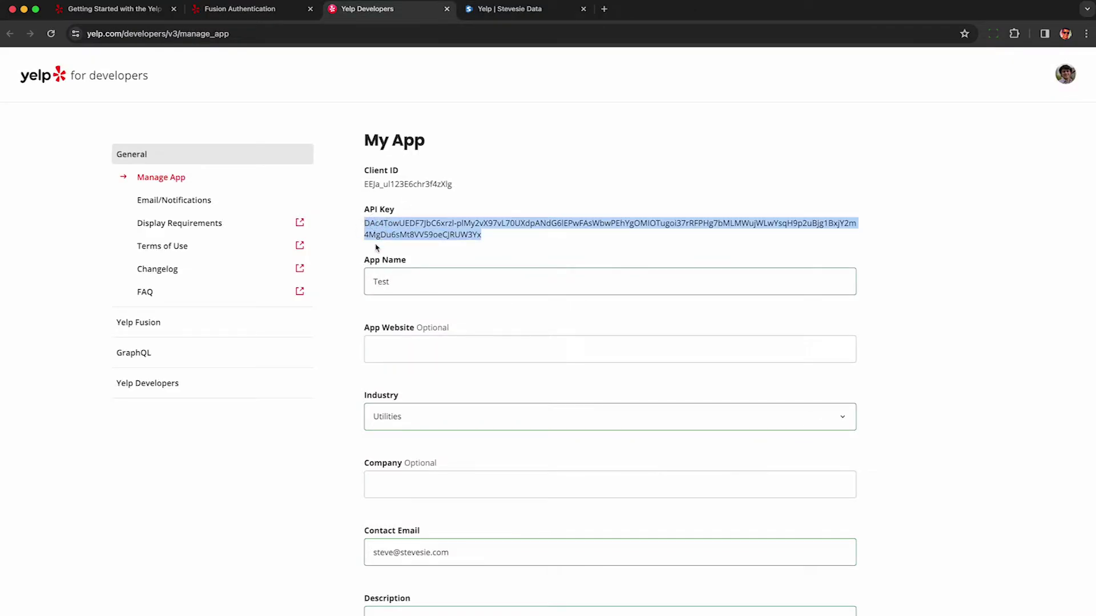
{"action": "left_click", "coordinate": [402, 221]}
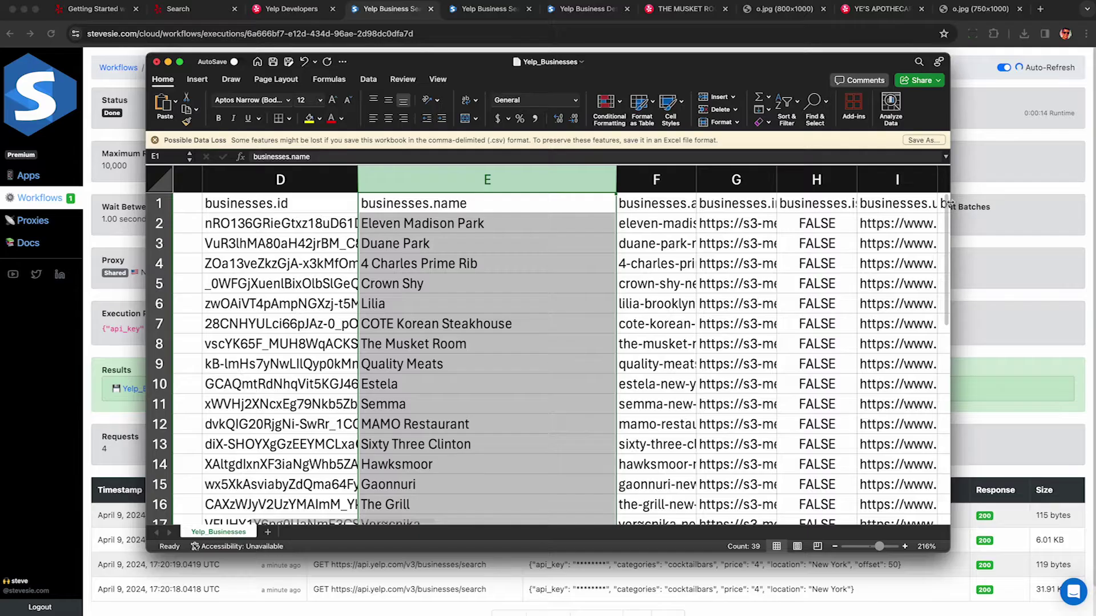
{"action": "scroll", "coordinate": [946, 213], "scroll_direction": "down", "scroll_amount": 5}
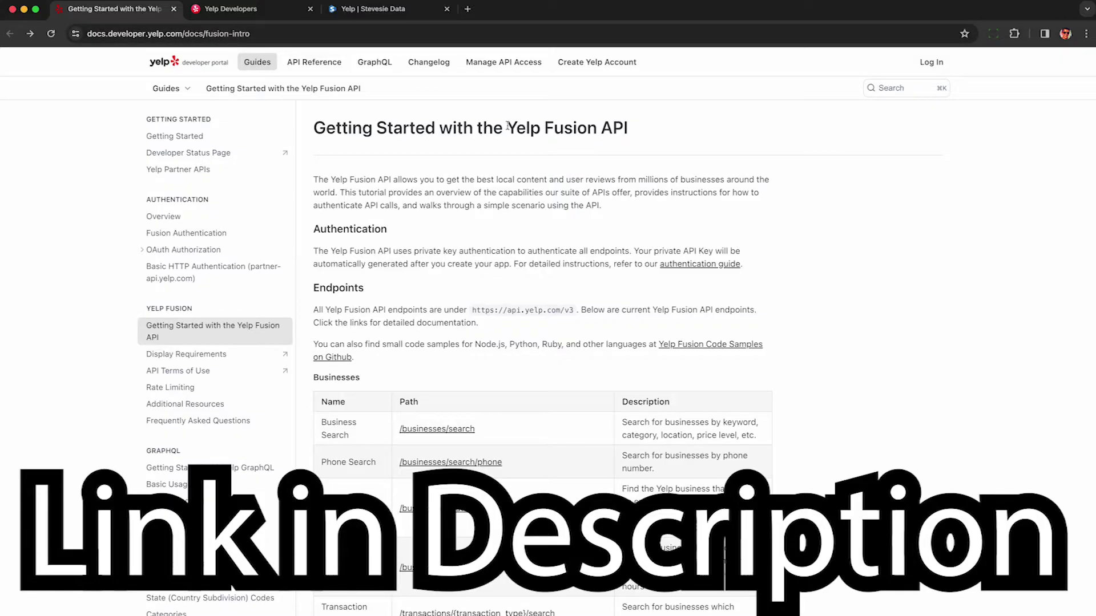
Step: Open the authentication guide link from the Authentication paragraph in a new tab
{"action": "left_click_drag", "start_coordinate": [507, 126], "coordinate": [638, 134]}
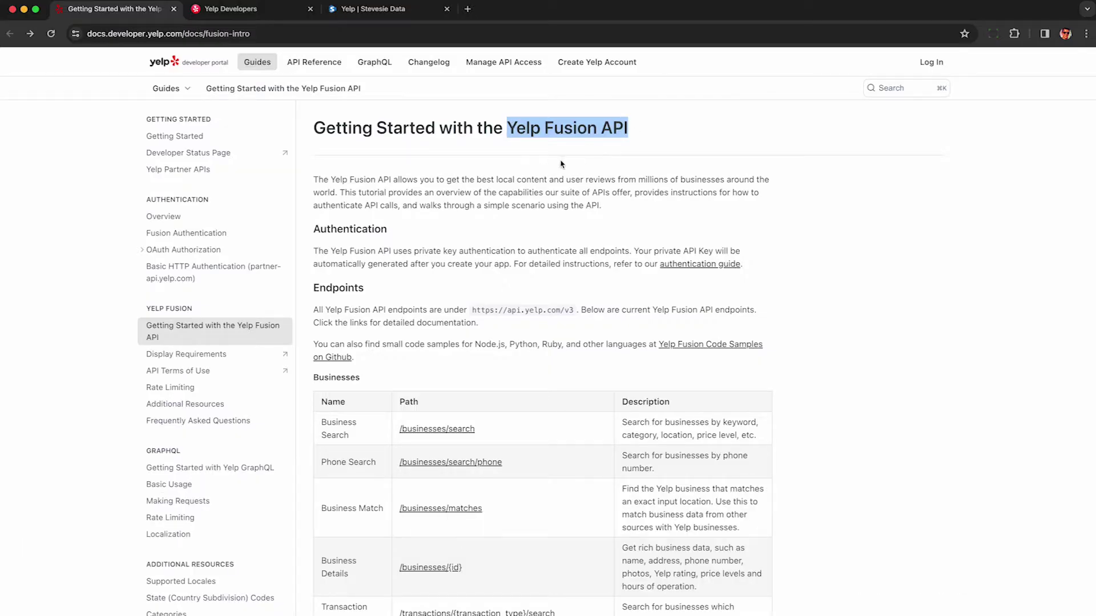
{"action": "left_click", "coordinate": [595, 255]}
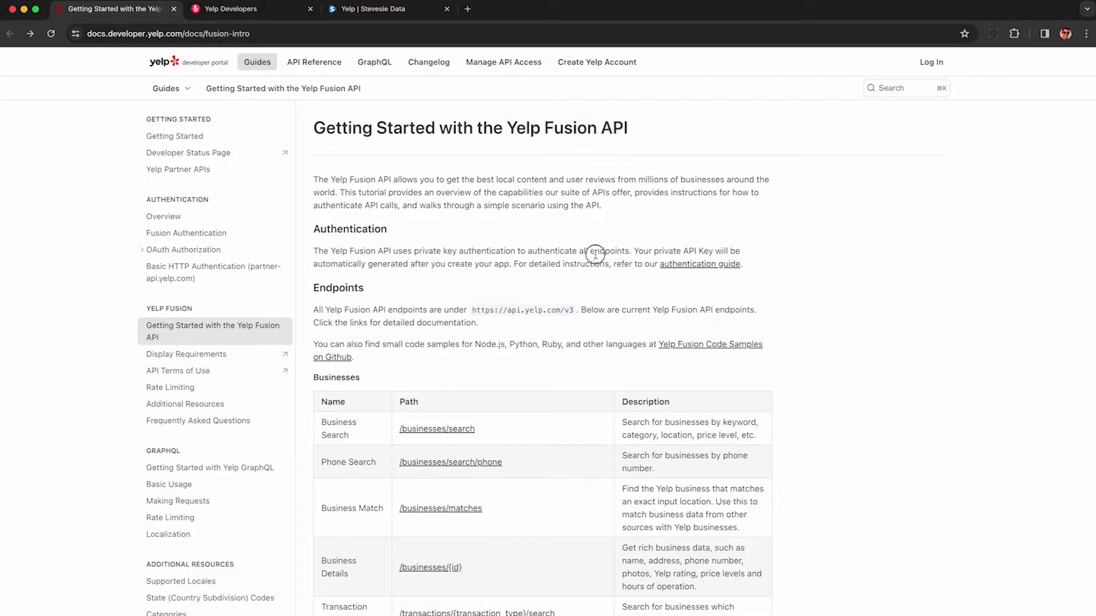
{"action": "right_click", "coordinate": [662, 263]}
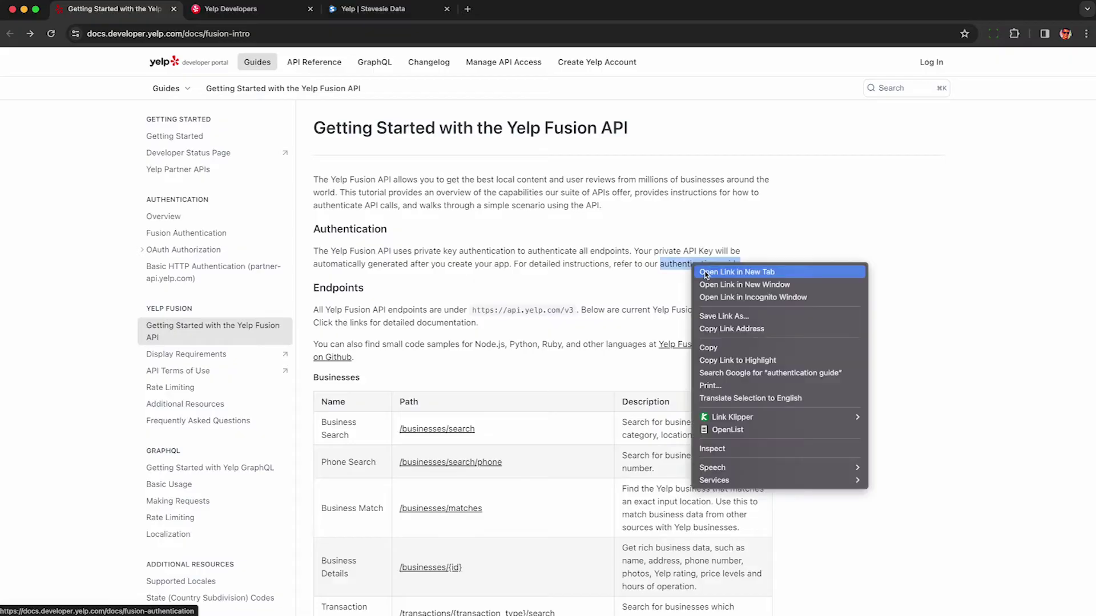
{"action": "left_click", "coordinate": [697, 268]}
Step: Highlight the phrase 'private API', then go to the app management page
{"action": "left_click_drag", "start_coordinate": [398, 180], "coordinate": [439, 181]}
{"action": "left_click", "coordinate": [371, 178]}
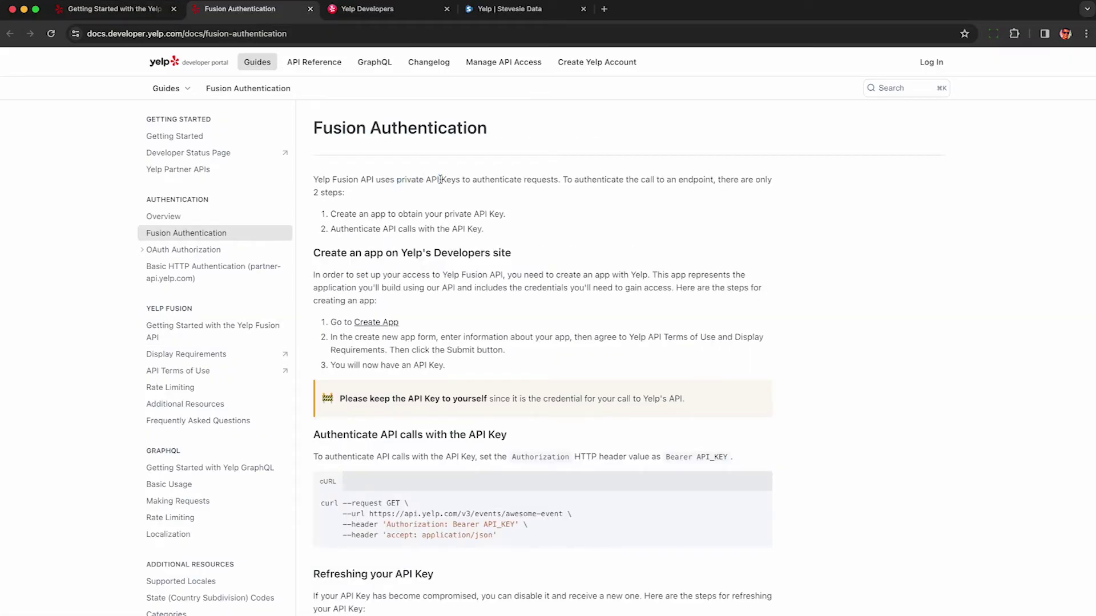
{"action": "left_click", "coordinate": [380, 326]}
Step: Select the API key, then select the app name 'Test' in App Name
{"action": "triple_click", "coordinate": [377, 222]}
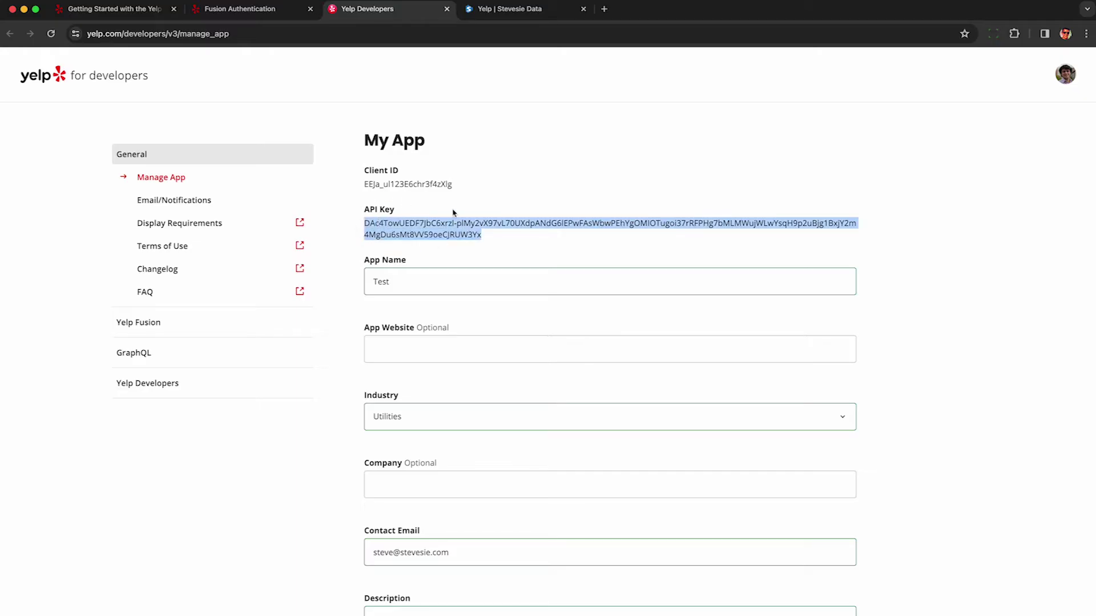
{"action": "left_click", "coordinate": [411, 222]}
{"action": "scroll", "coordinate": [411, 223], "scroll_direction": "down", "scroll_amount": 3}
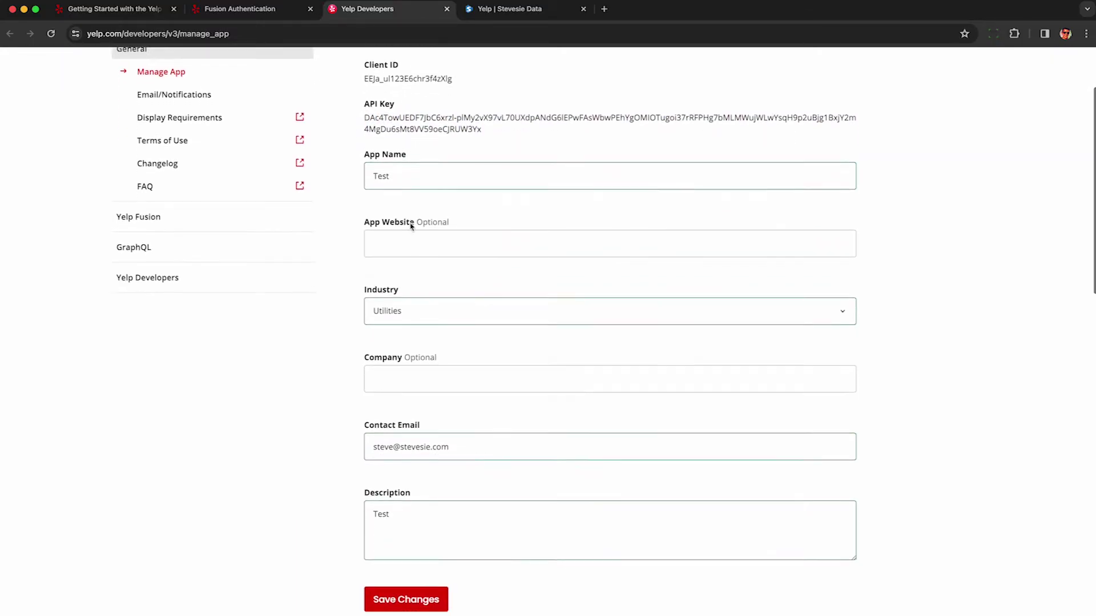
{"action": "left_click", "coordinate": [411, 161]}
{"action": "double_click", "coordinate": [411, 161]}
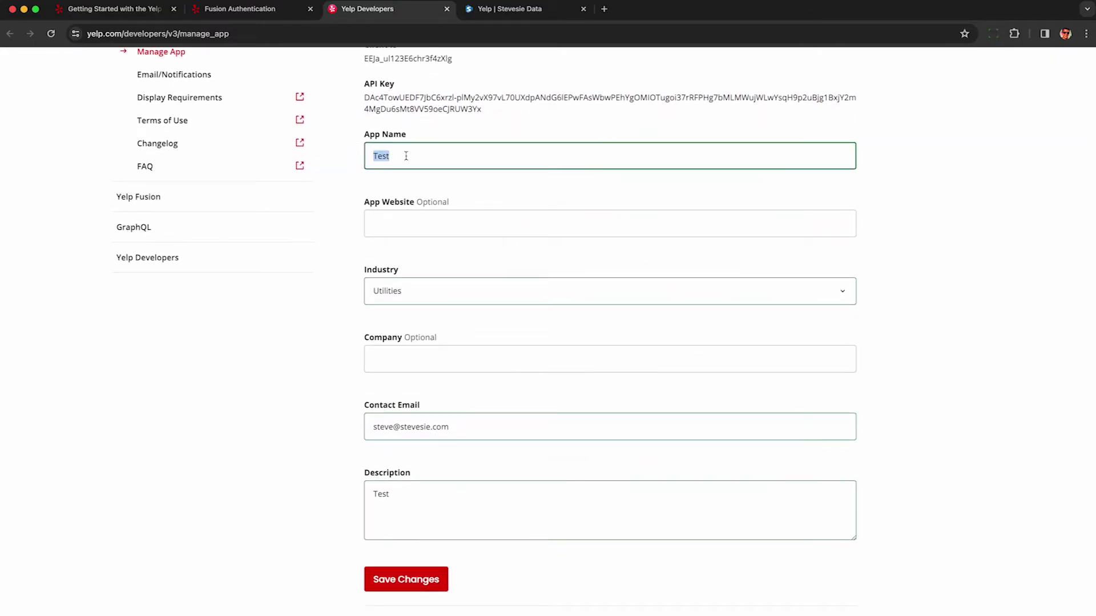
{"action": "scroll", "coordinate": [408, 178], "scroll_direction": "down", "scroll_amount": 2}
Step: Leave the Industry dropdown set to Utilities
{"action": "left_click", "coordinate": [414, 210]}
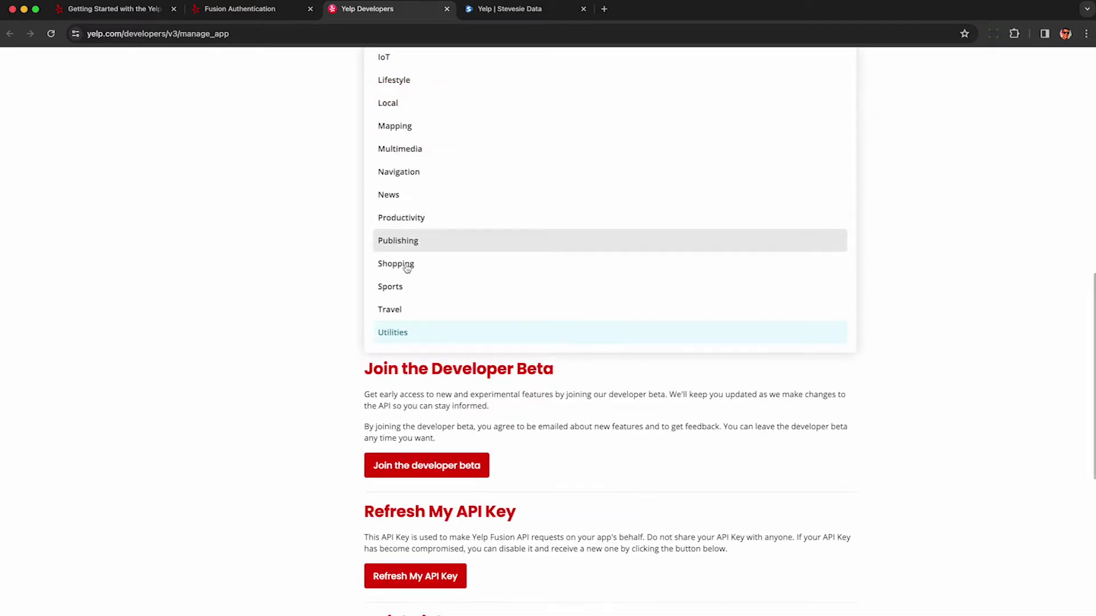
{"action": "left_click", "coordinate": [409, 335]}
{"action": "scroll", "coordinate": [343, 325], "scroll_direction": "down", "scroll_amount": 2}
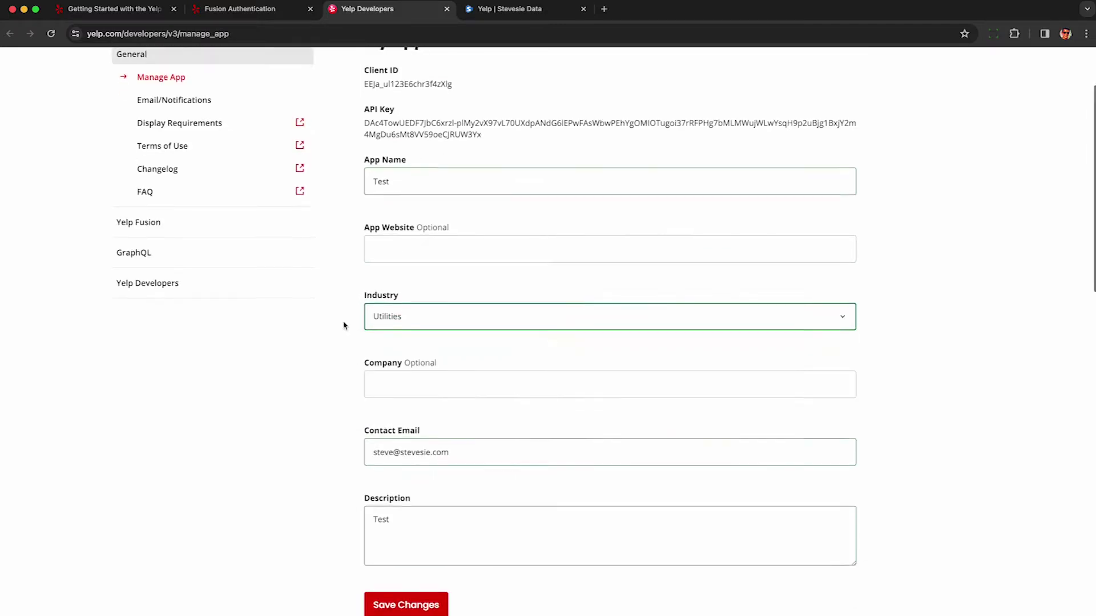
Step: Review the contact email and 'Test' description fields, then open the account menu
{"action": "left_click", "coordinate": [403, 384]}
{"action": "double_click", "coordinate": [404, 384]}
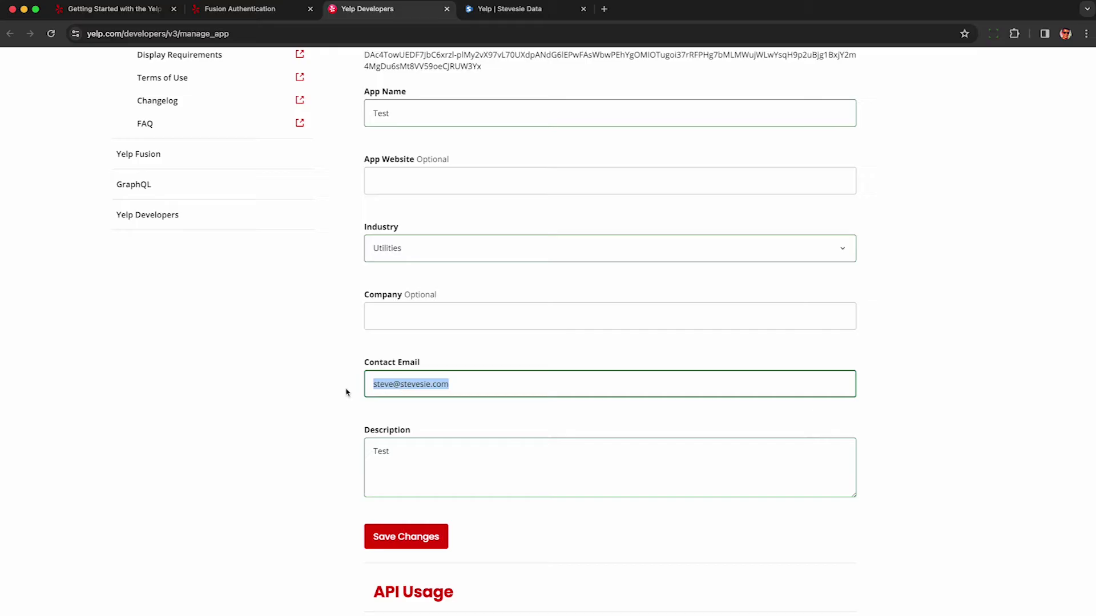
{"action": "double_click", "coordinate": [395, 453]}
{"action": "left_click", "coordinate": [395, 455]}
{"action": "scroll", "coordinate": [434, 433], "scroll_direction": "up", "scroll_amount": 3}
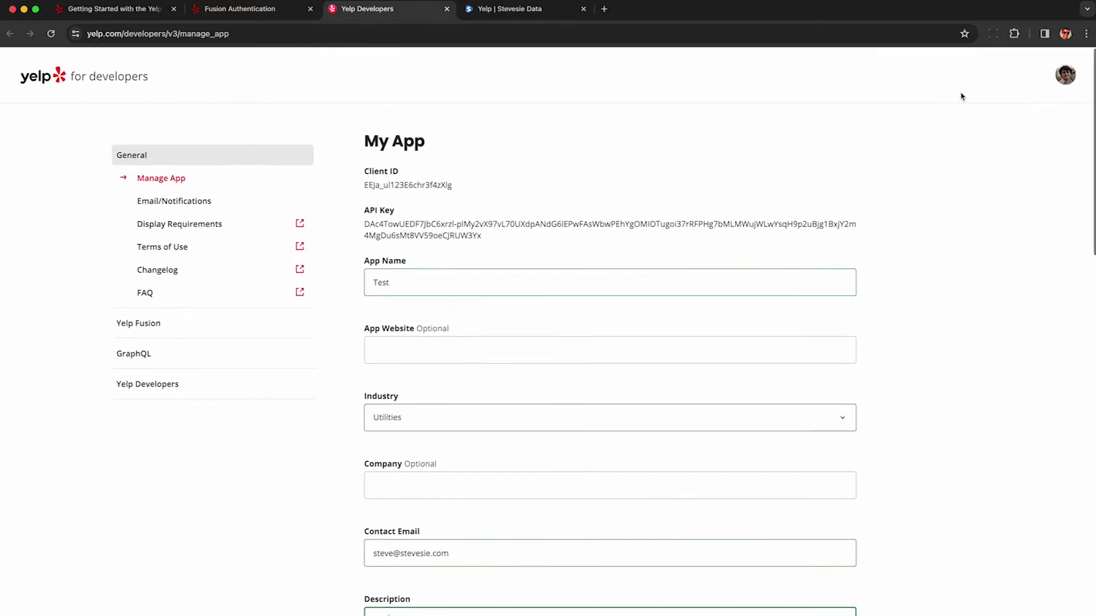
{"action": "left_click", "coordinate": [1065, 77]}
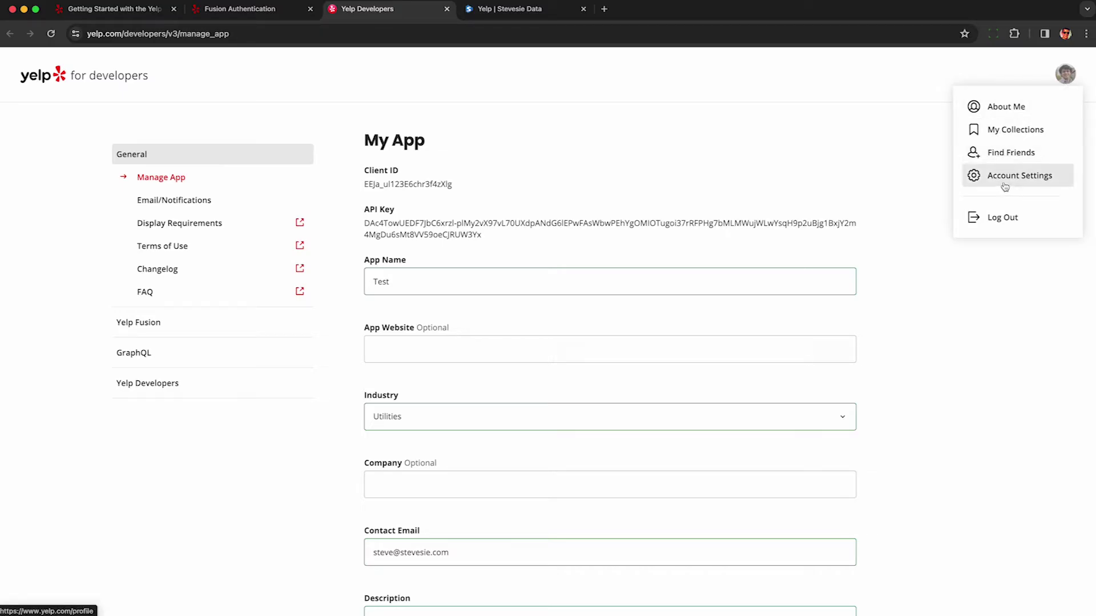
{"action": "scroll", "coordinate": [411, 420], "scroll_direction": "down", "scroll_amount": 10}
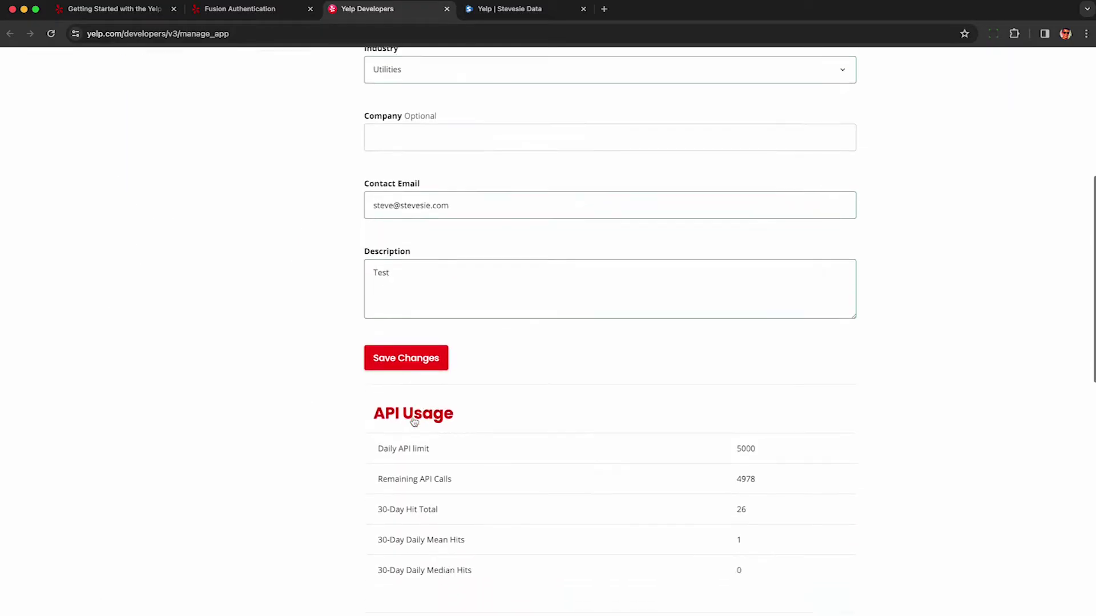
Step: Highlight the 5000 daily API limit and the 4978 remaining calls under API Usage
{"action": "double_click", "coordinate": [745, 338]}
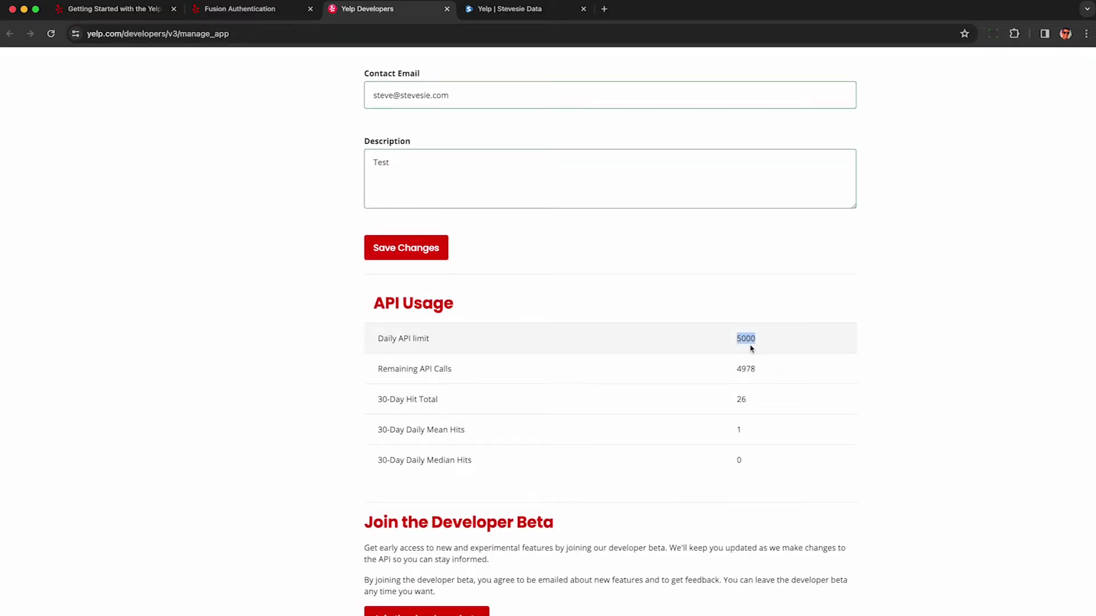
{"action": "double_click", "coordinate": [743, 379]}
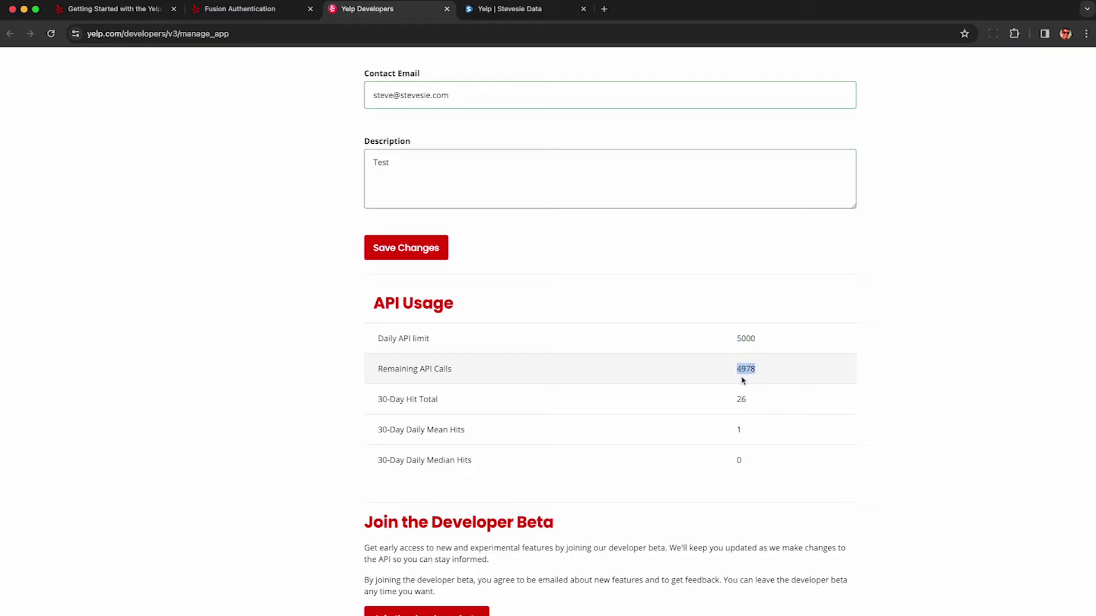
{"action": "left_click", "coordinate": [755, 380]}
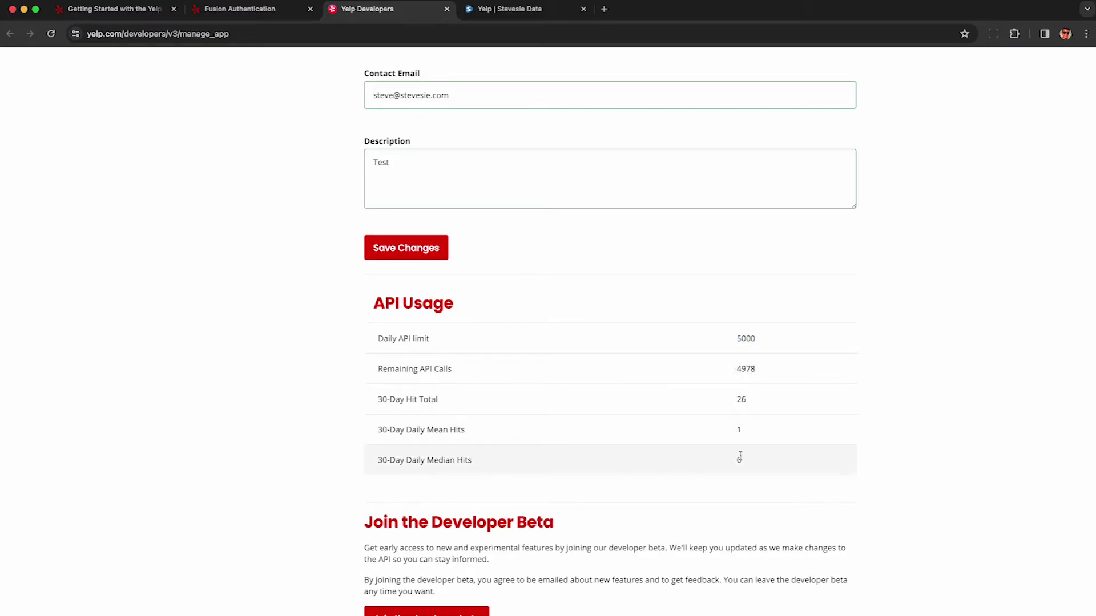
{"action": "scroll", "coordinate": [740, 457], "scroll_direction": "down", "scroll_amount": 5}
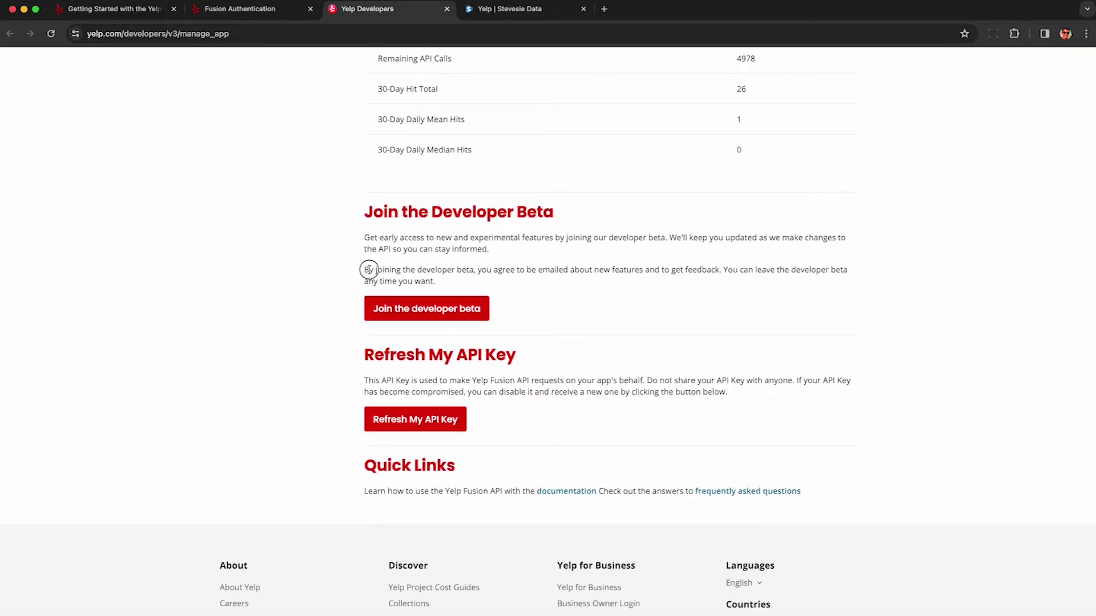
Step: Read the beta consent and key refresh sections, then request a new API key
{"action": "left_click_drag", "start_coordinate": [368, 269], "coordinate": [457, 284]}
{"action": "left_click", "coordinate": [461, 285]}
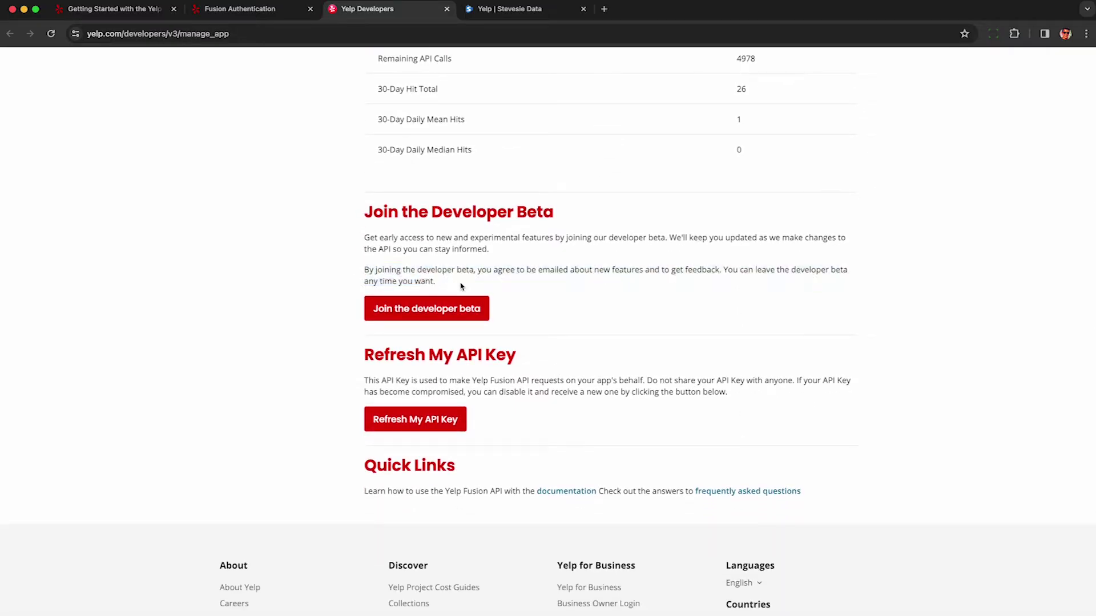
{"action": "triple_click", "coordinate": [369, 379]}
{"action": "triple_click", "coordinate": [381, 357]}
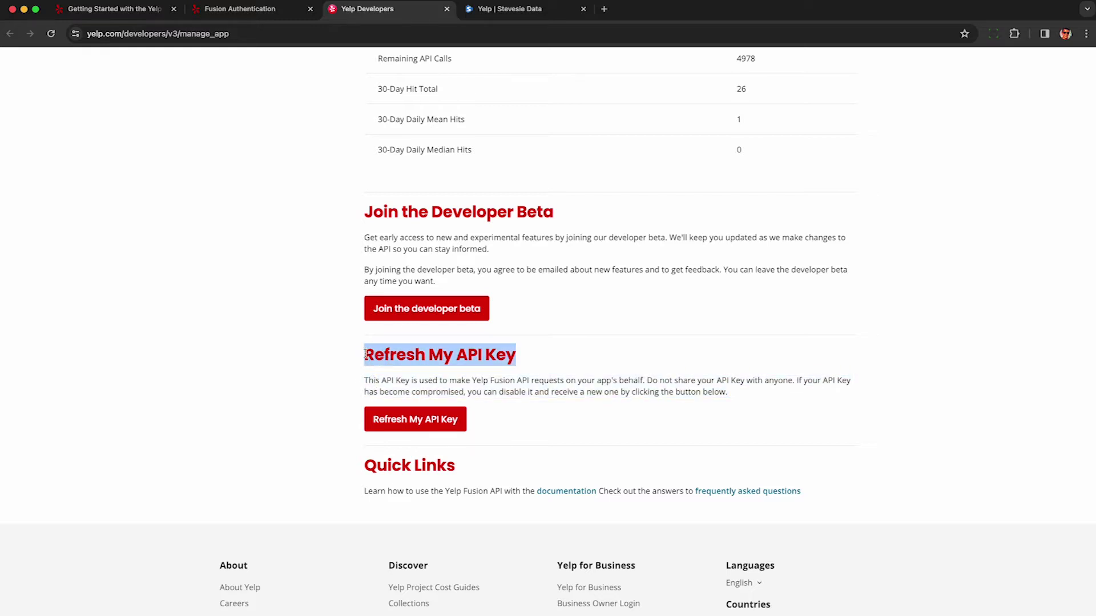
{"action": "left_click", "coordinate": [410, 428]}
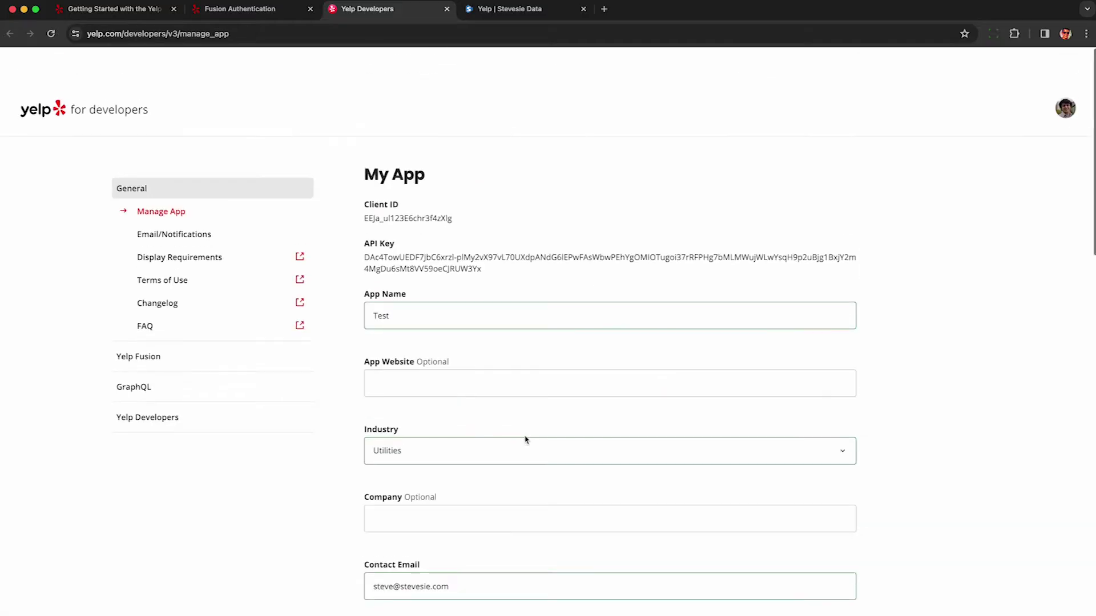
Step: Select the API key, note the API_KEY header example, then close the authentication guide
{"action": "triple_click", "coordinate": [433, 217]}
{"action": "key", "text": "ctrl+shift+Tab"}
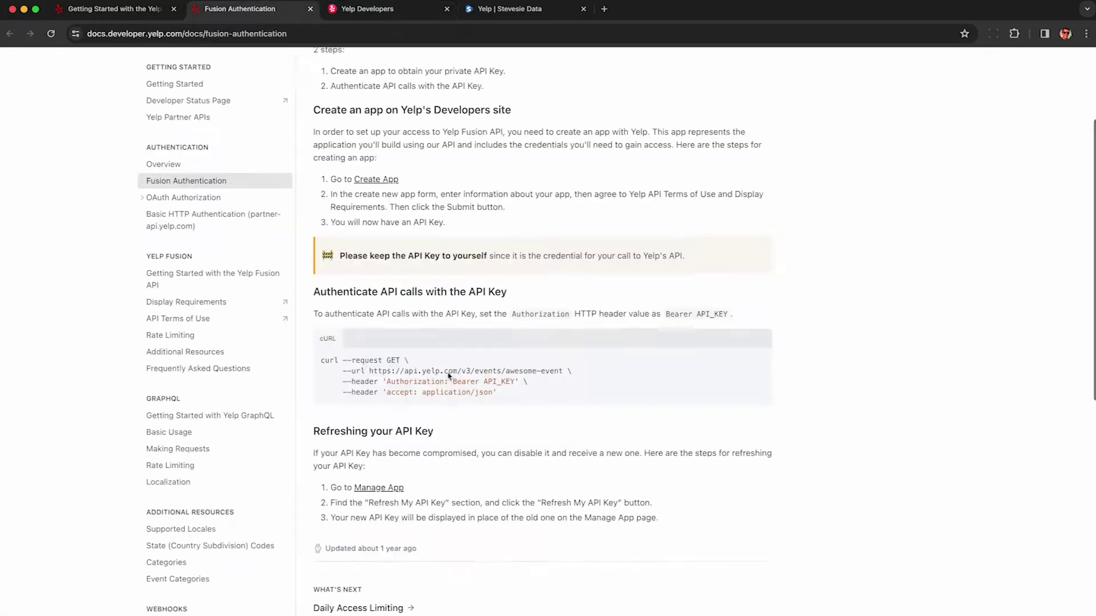
{"action": "scroll", "coordinate": [485, 359], "scroll_direction": "down", "scroll_amount": 1}
{"action": "left_click_drag", "start_coordinate": [486, 358], "coordinate": [514, 359]}
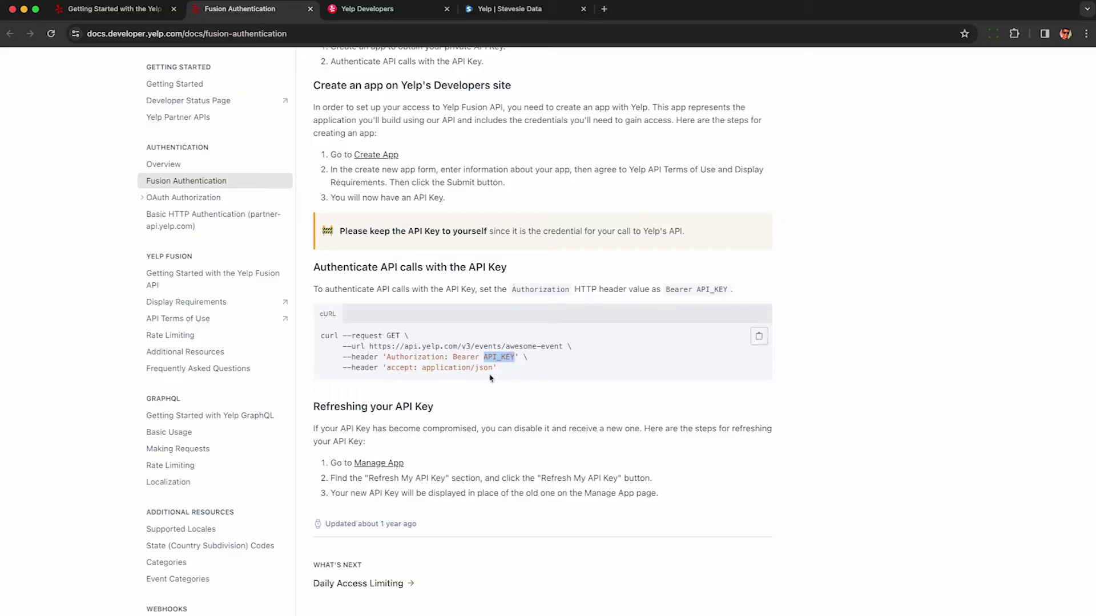
{"action": "key", "text": "super+w"}
Step: Open the Business Search endpoint reference and focus its location query parameter
{"action": "left_click_drag", "start_coordinate": [621, 228], "coordinate": [764, 246]}
{"action": "left_click", "coordinate": [446, 234]}
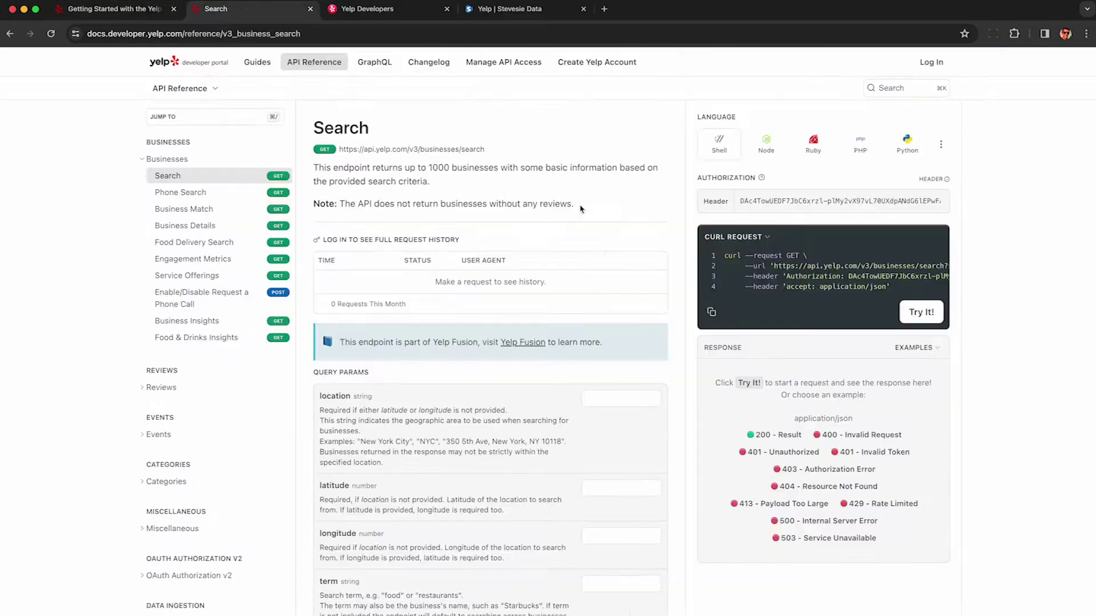
{"action": "scroll", "coordinate": [420, 388], "scroll_direction": "down", "scroll_amount": 5}
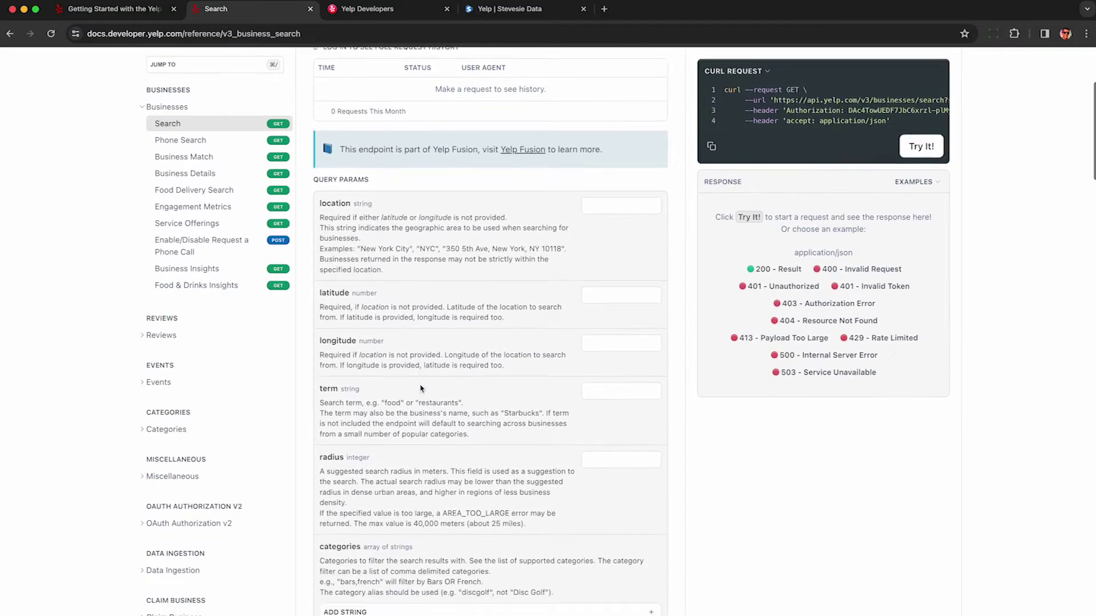
{"action": "left_click_drag", "start_coordinate": [319, 174], "coordinate": [350, 180]}
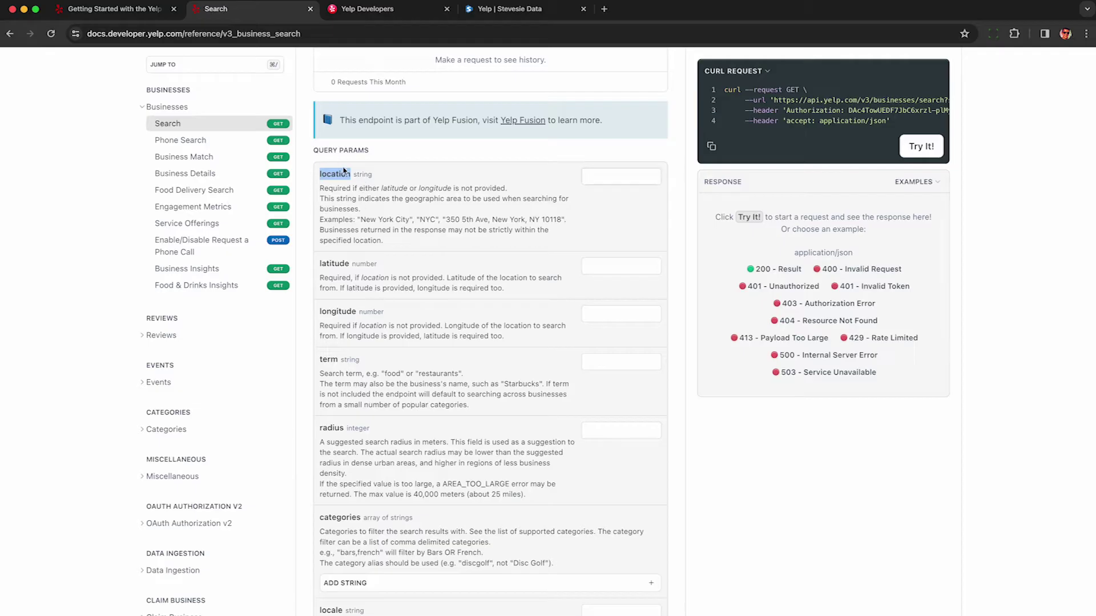
{"action": "left_click_drag", "start_coordinate": [360, 220], "coordinate": [561, 219]}
{"action": "double_click", "coordinate": [426, 221]}
{"action": "left_click", "coordinate": [562, 218]}
{"action": "left_click", "coordinate": [608, 180]}
{"action": "scroll", "coordinate": [567, 187], "scroll_direction": "down", "scroll_amount": 1}
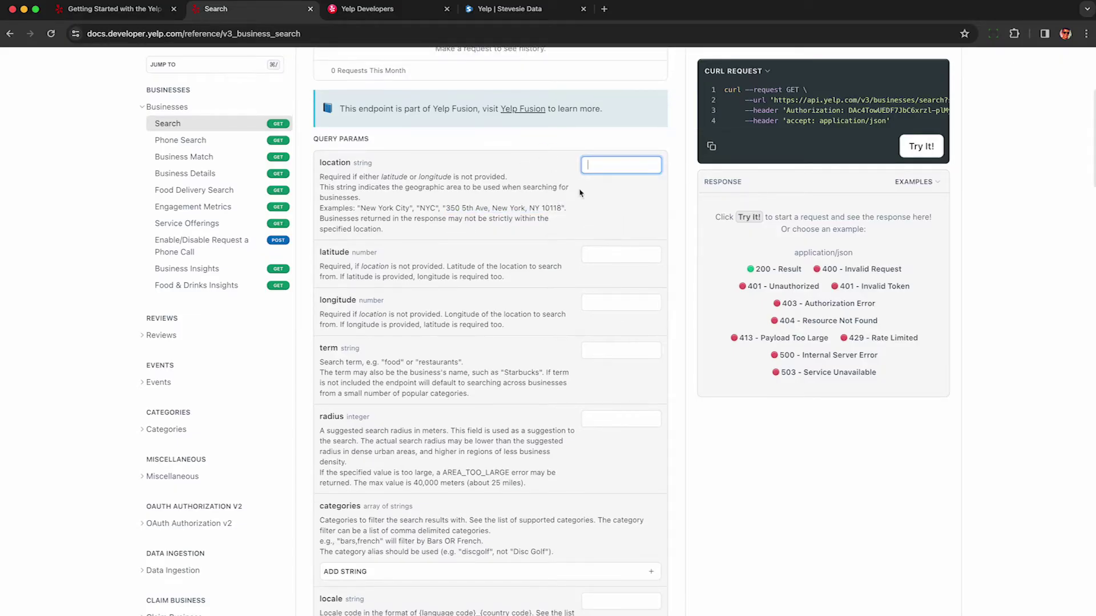
Step: Enter 'New York' as the location and look over the latitude and longitude fields
{"action": "type", "text": "New York"}
{"action": "left_click", "coordinate": [611, 227]}
{"action": "scroll", "coordinate": [611, 227], "scroll_direction": "down", "scroll_amount": 2}
{"action": "left_click", "coordinate": [613, 210]}
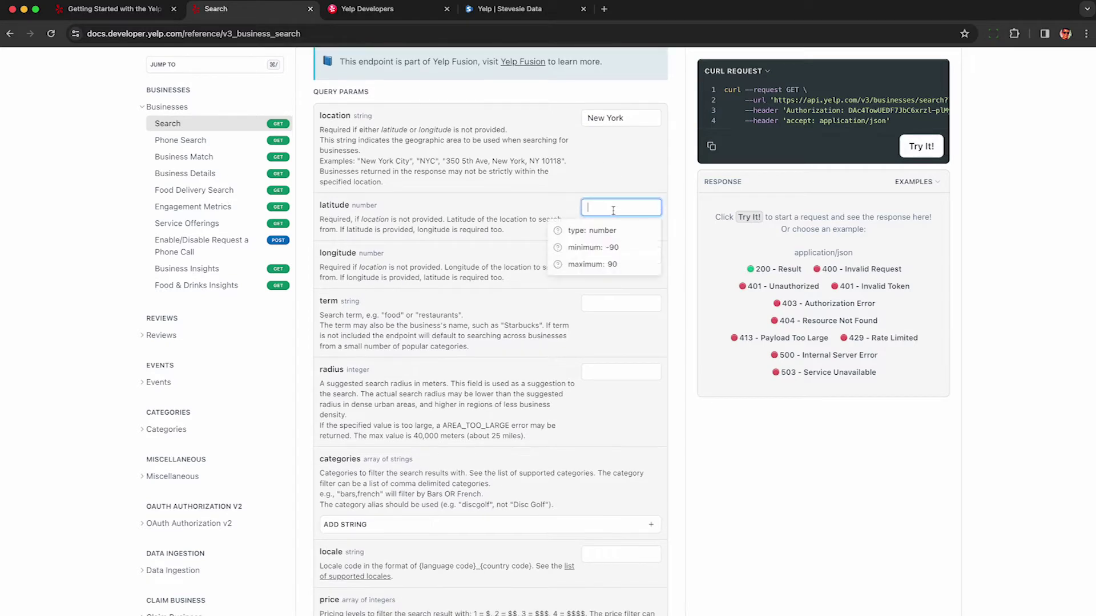
{"action": "left_click", "coordinate": [596, 260]}
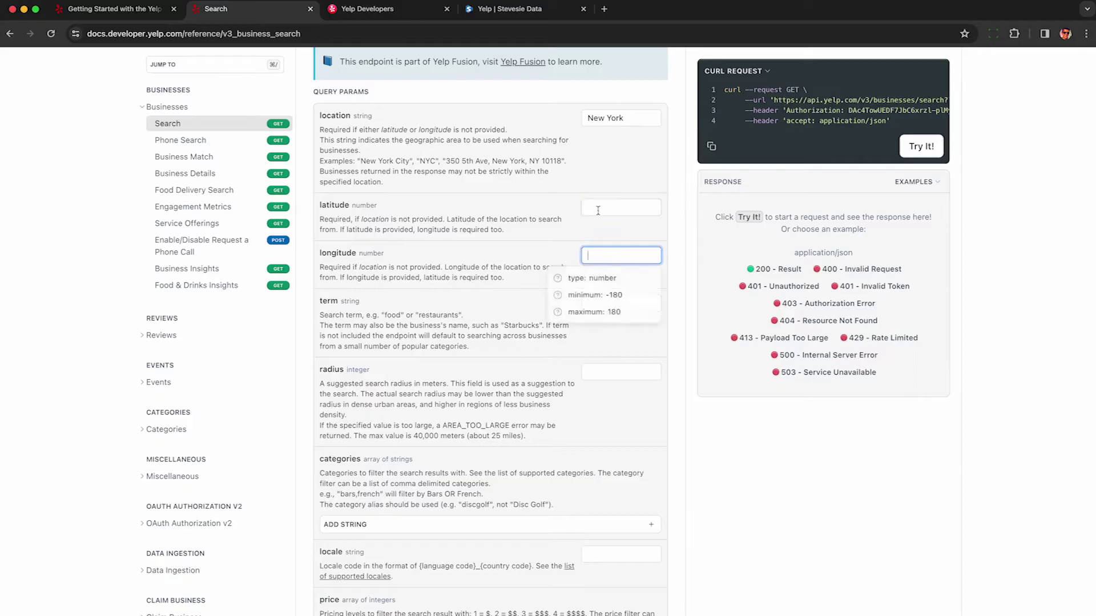
{"action": "left_click", "coordinate": [526, 217]}
{"action": "scroll", "coordinate": [472, 261], "scroll_direction": "down", "scroll_amount": 1}
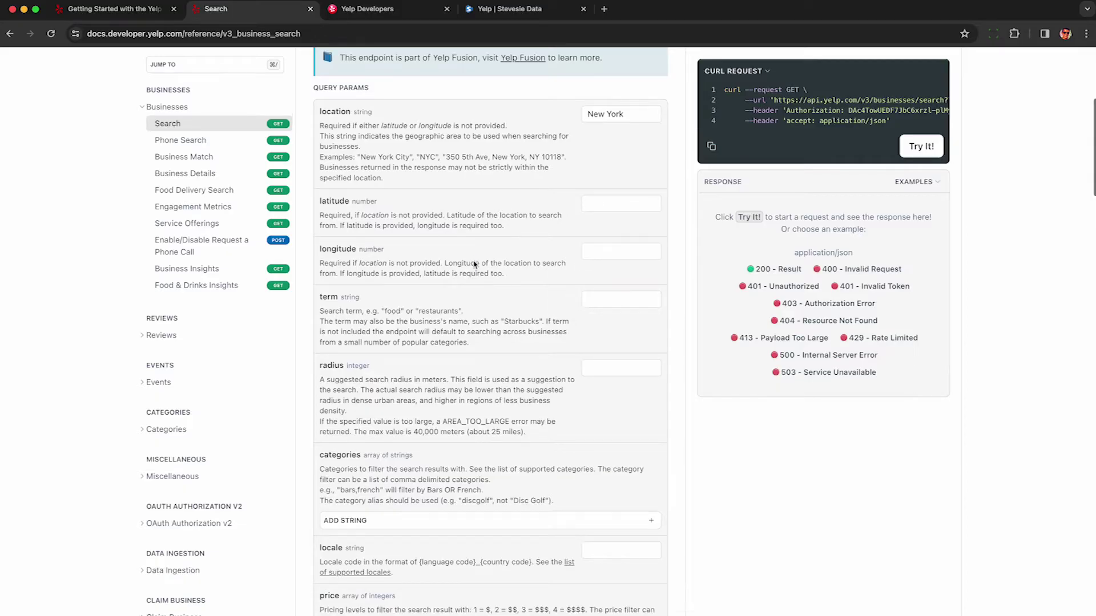
Step: Set the search term to 'bars' and put the caret in the 20-result limit field
{"action": "left_click", "coordinate": [628, 288]}
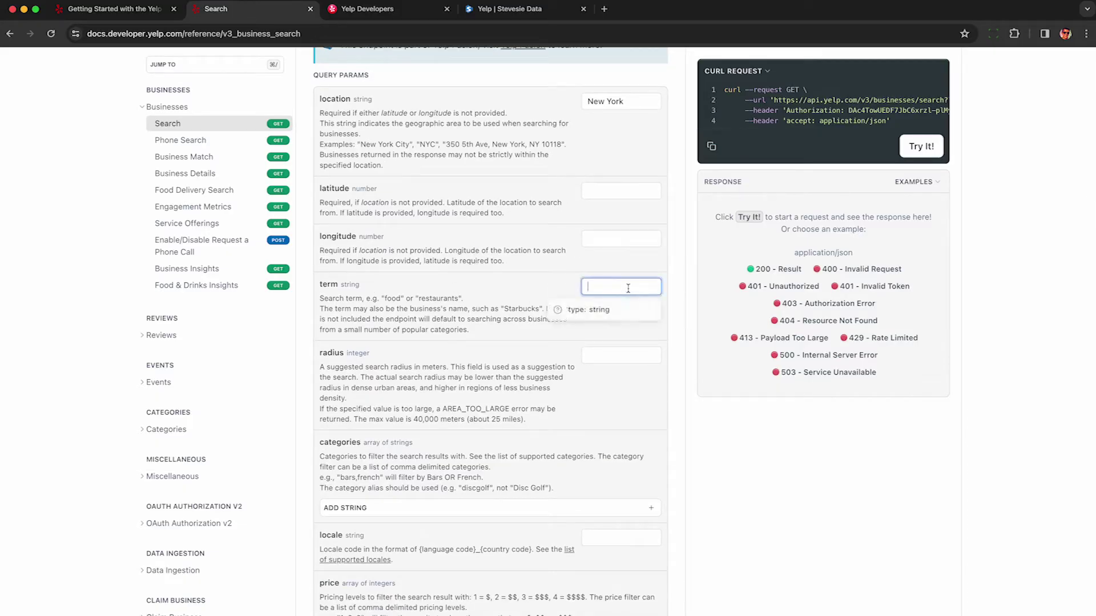
{"action": "type", "text": "bars"}
{"action": "left_click", "coordinate": [548, 318]}
{"action": "scroll", "coordinate": [548, 305], "scroll_direction": "down", "scroll_amount": 1}
{"action": "scroll", "coordinate": [548, 306], "scroll_direction": "down", "scroll_amount": 10}
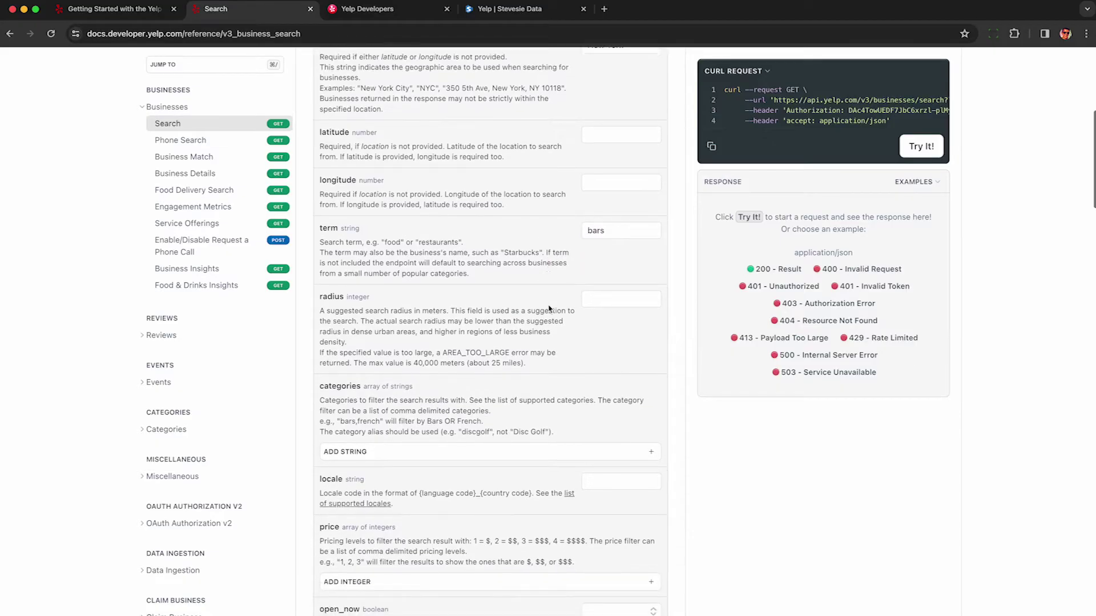
{"action": "scroll", "coordinate": [552, 272], "scroll_direction": "down", "scroll_amount": 20}
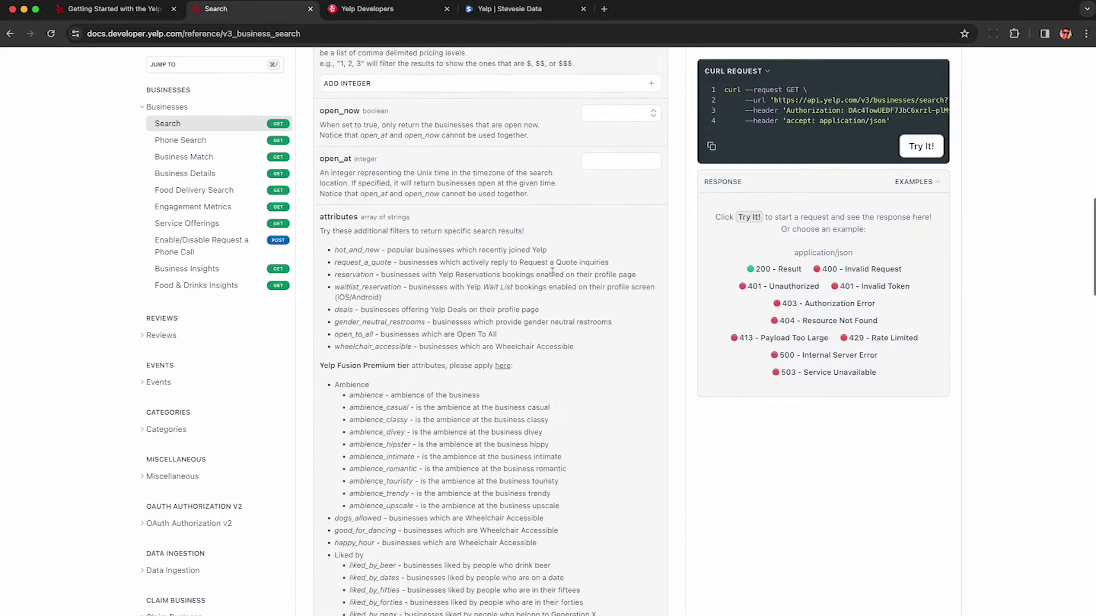
{"action": "scroll", "coordinate": [552, 276], "scroll_direction": "down", "scroll_amount": 5}
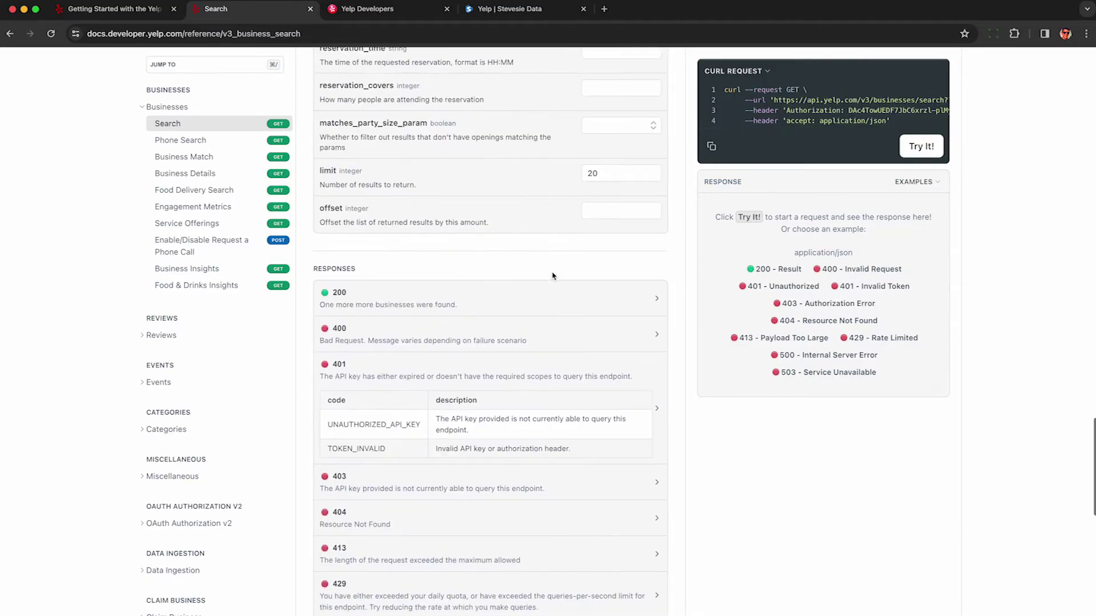
{"action": "scroll", "coordinate": [553, 277], "scroll_direction": "up", "scroll_amount": 1}
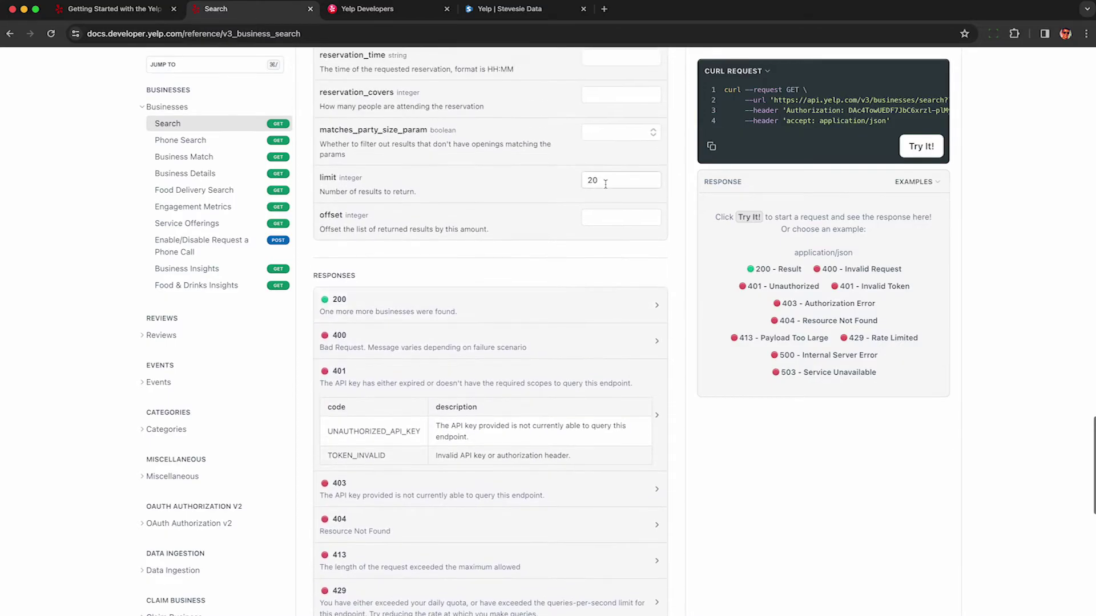
{"action": "double_click", "coordinate": [597, 181]}
{"action": "left_click", "coordinate": [593, 181]}
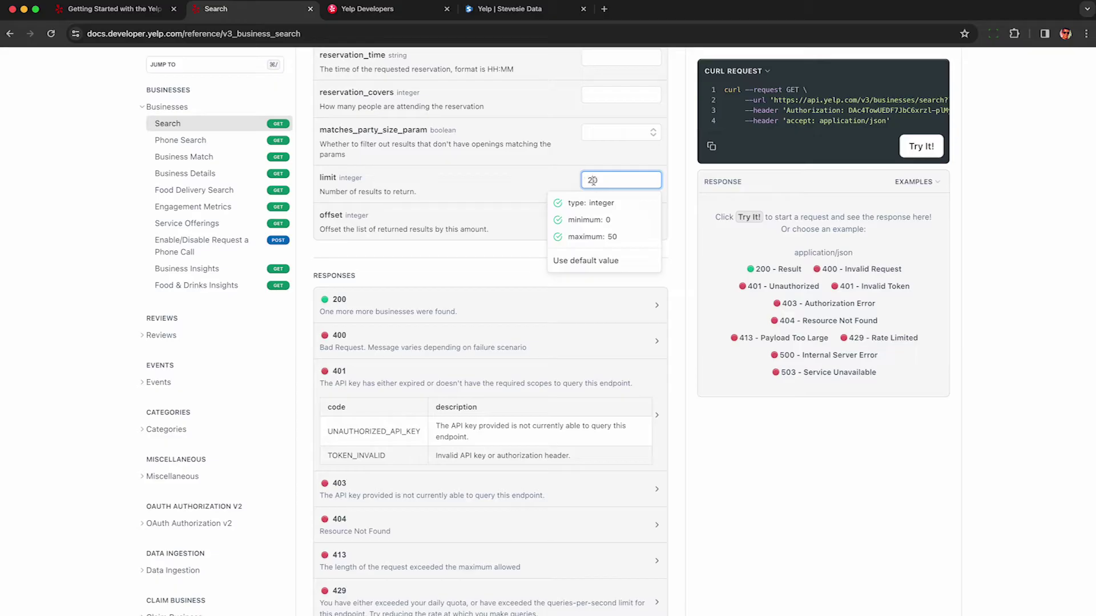
{"action": "left_click", "coordinate": [588, 181]}
Step: Check the cURL request for the New York location and the limit of 50
{"action": "scroll", "coordinate": [628, 171], "scroll_direction": "down", "scroll_amount": 1}
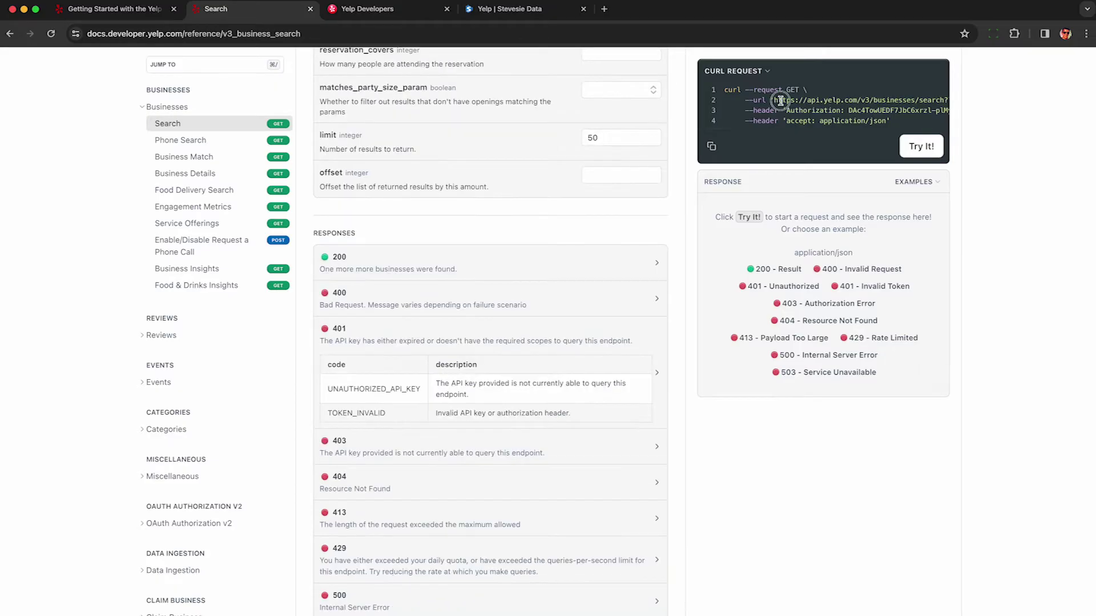
{"action": "scroll", "coordinate": [836, 105], "scroll_direction": "right", "scroll_amount": 5}
{"action": "scroll", "coordinate": [806, 101], "scroll_direction": "left", "scroll_amount": 1}
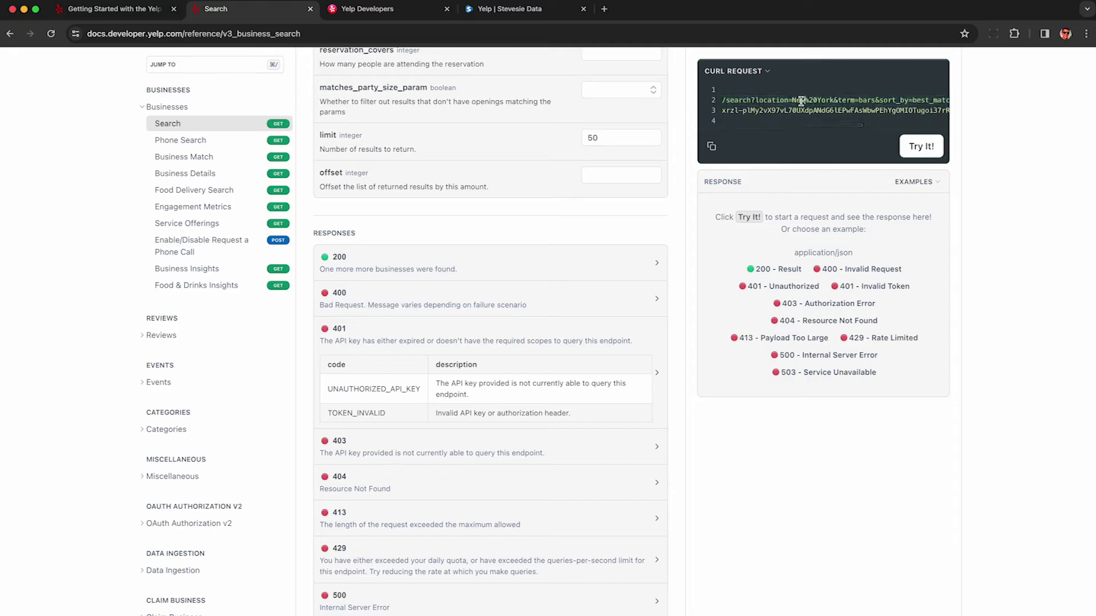
{"action": "left_click_drag", "start_coordinate": [793, 100], "coordinate": [846, 100]}
{"action": "scroll", "coordinate": [839, 101], "scroll_direction": "right", "scroll_amount": 2}
{"action": "scroll", "coordinate": [846, 101], "scroll_direction": "right", "scroll_amount": 3}
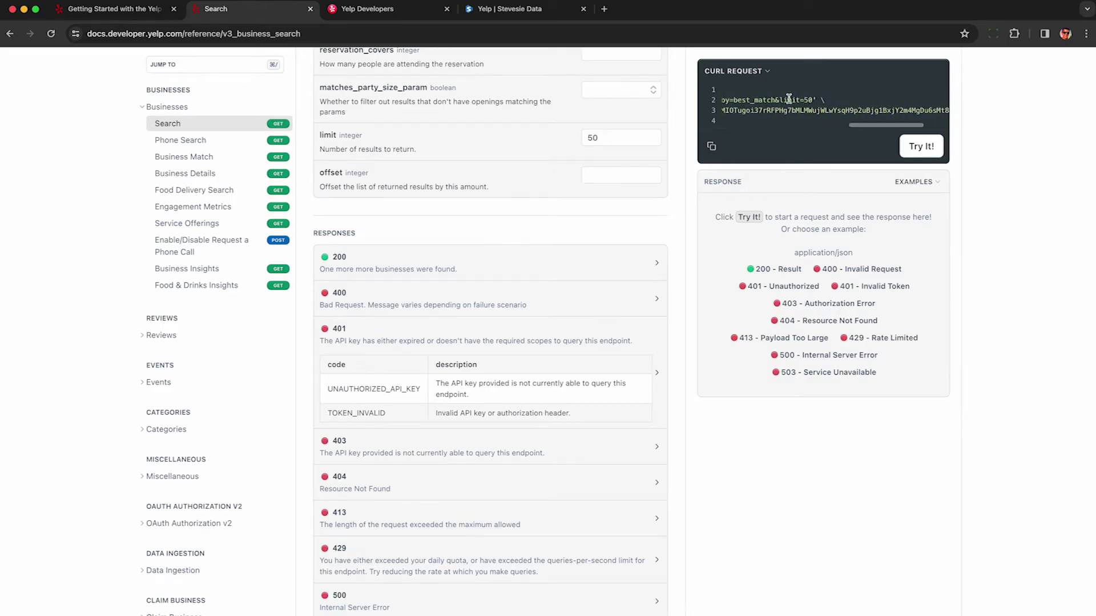
{"action": "left_click", "coordinate": [813, 102]}
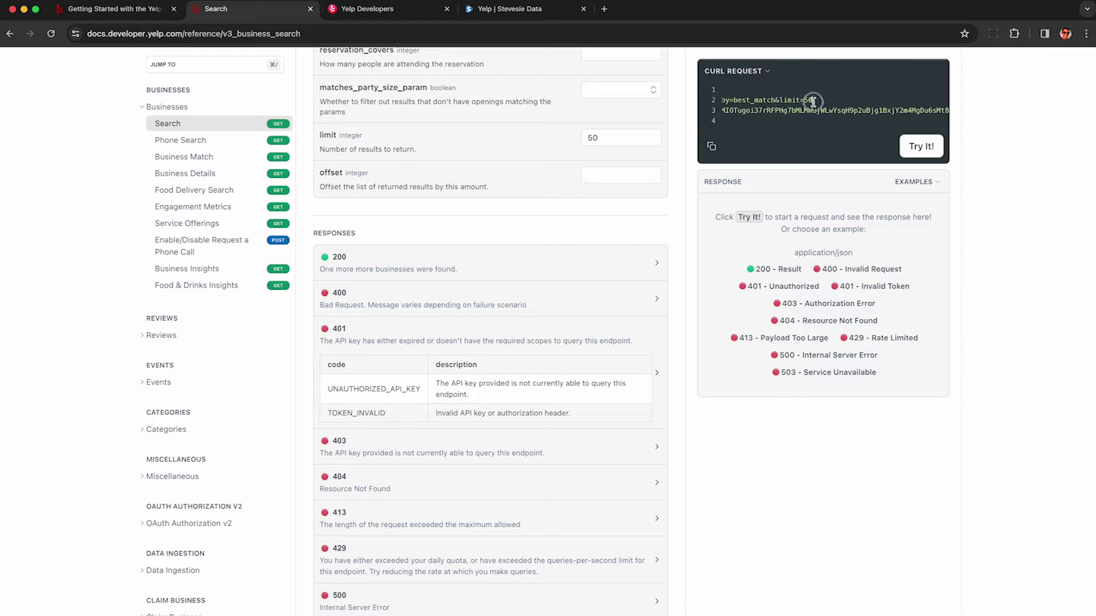
Step: Send the test request and inspect the 400 VALIDATION_ERROR response
{"action": "left_click", "coordinate": [913, 145]}
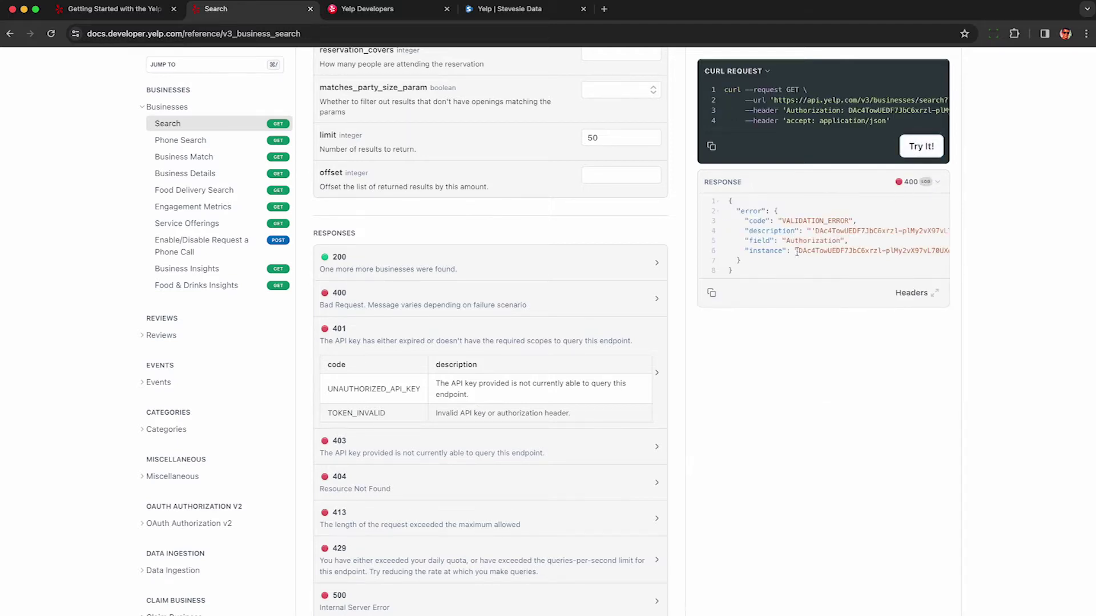
{"action": "left_click", "coordinate": [806, 250]}
{"action": "left_click", "coordinate": [816, 220]}
Step: Copy the full cURL command and paste it into a terminal
{"action": "left_click_drag", "start_coordinate": [724, 89], "coordinate": [900, 118]}
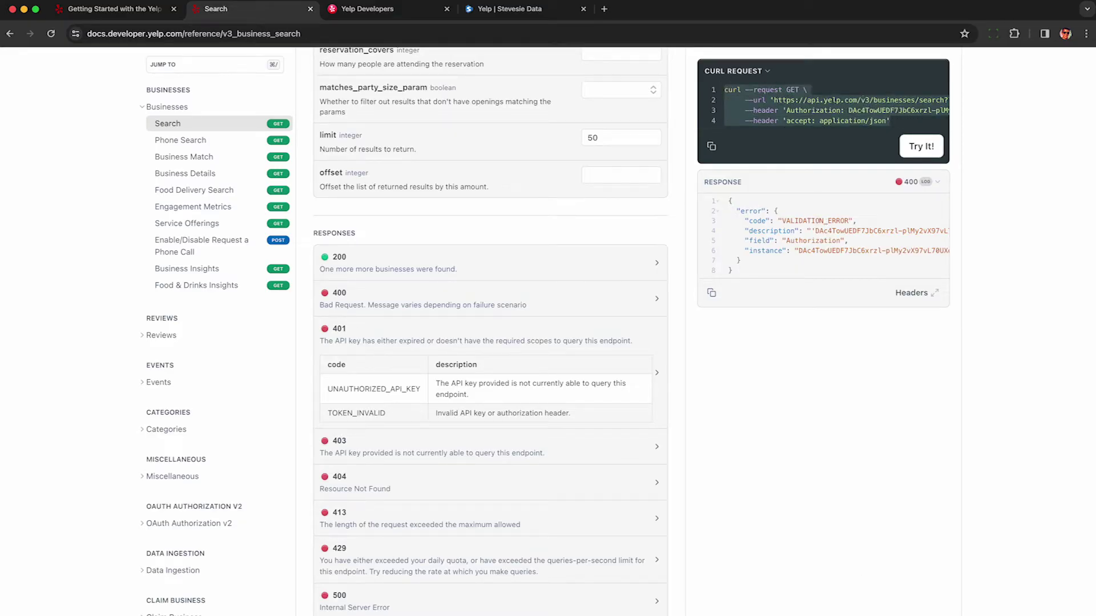
{"action": "key", "text": "super+c"}
{"action": "key", "text": "super+Tab"}
{"action": "key", "text": "super+v"}
Step: Add 'Bearer' before the key in the Authorization header line and run the curl command
{"action": "key", "text": "Left"}
{"action": "key", "text": "Left"}
{"action": "key", "text": "Left"}
{"action": "key", "text": "Left"}
{"action": "key", "text": "Left"}
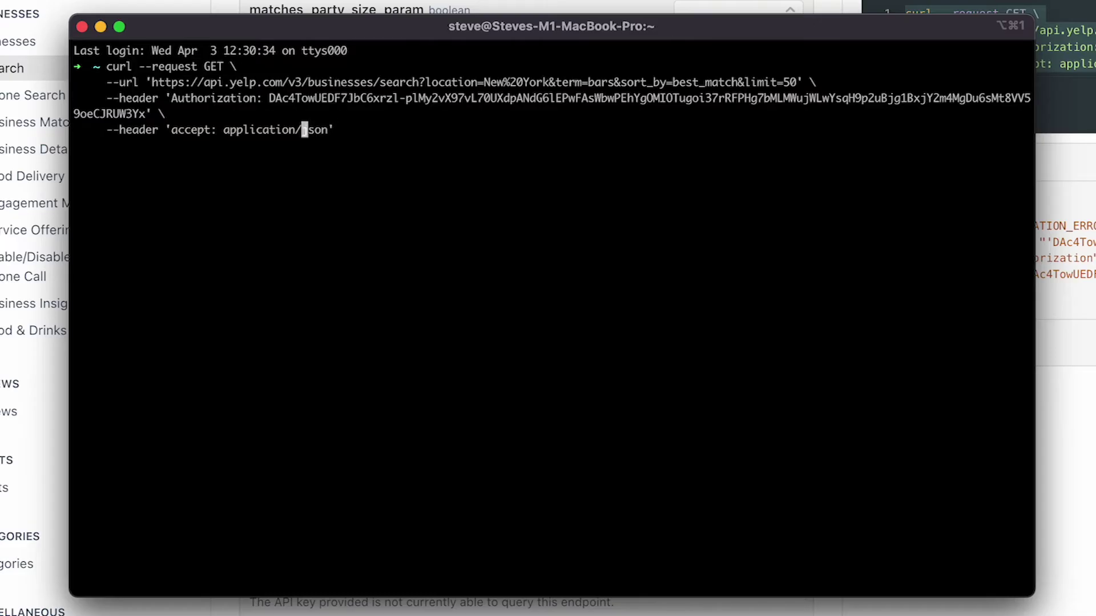
{"action": "key", "text": "Left"}
{"action": "key", "text": "Left"}
{"action": "key", "text": "Left"}
{"action": "key", "text": "Left"}
{"action": "key", "text": "Left"}
{"action": "key", "text": "Left"}
{"action": "key", "text": "Up"}
{"action": "type", "text": "Bearer"}
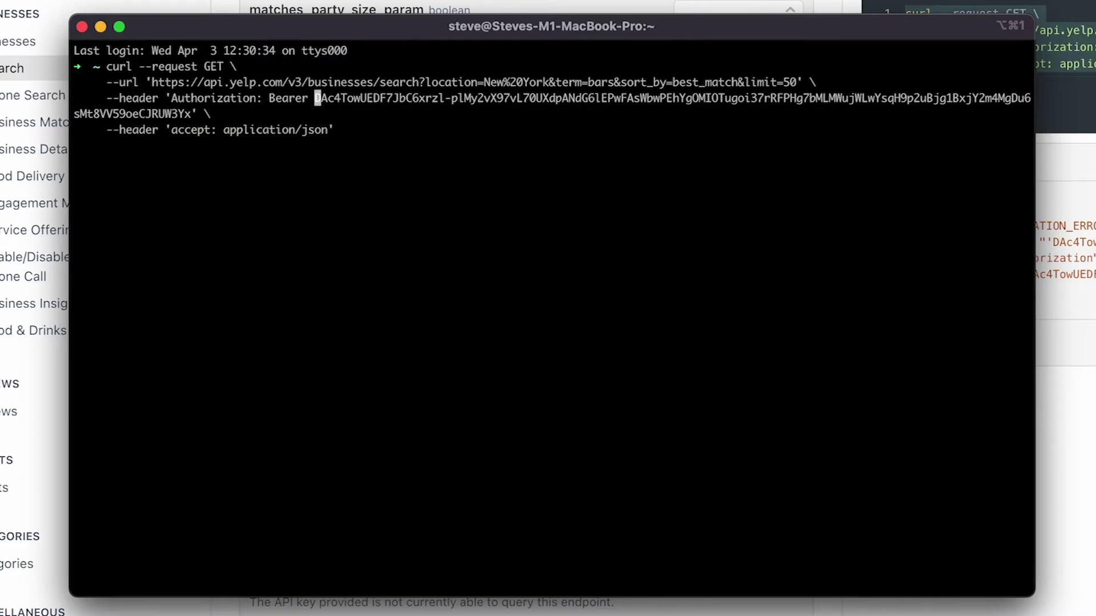
{"action": "key", "text": "Return"}
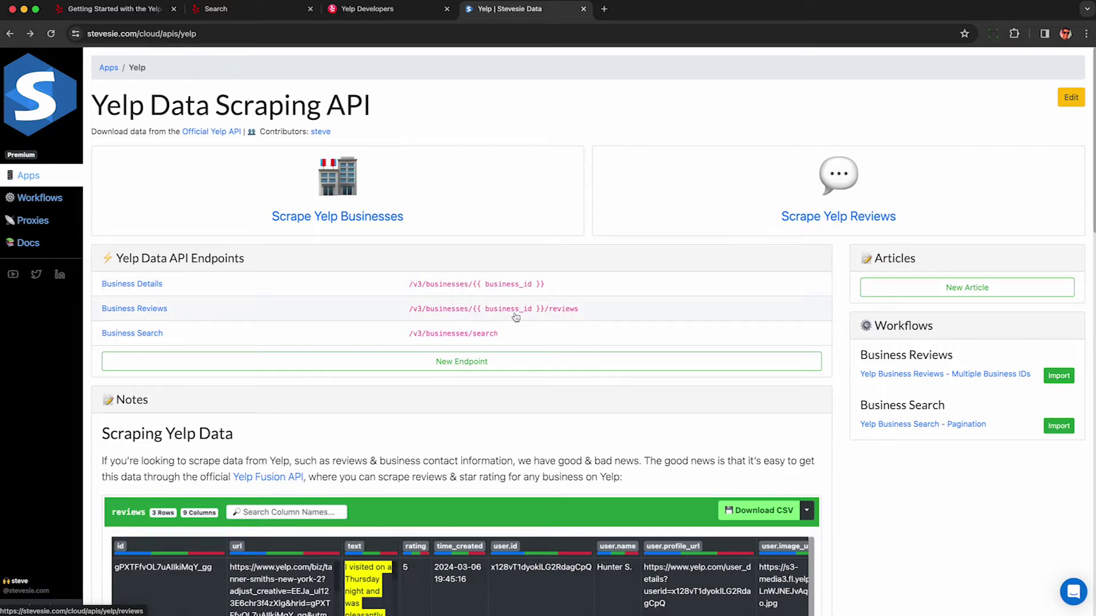
Step: Open the Yelp business scraper and replace the example query with 'bars'
{"action": "left_click", "coordinate": [347, 186]}
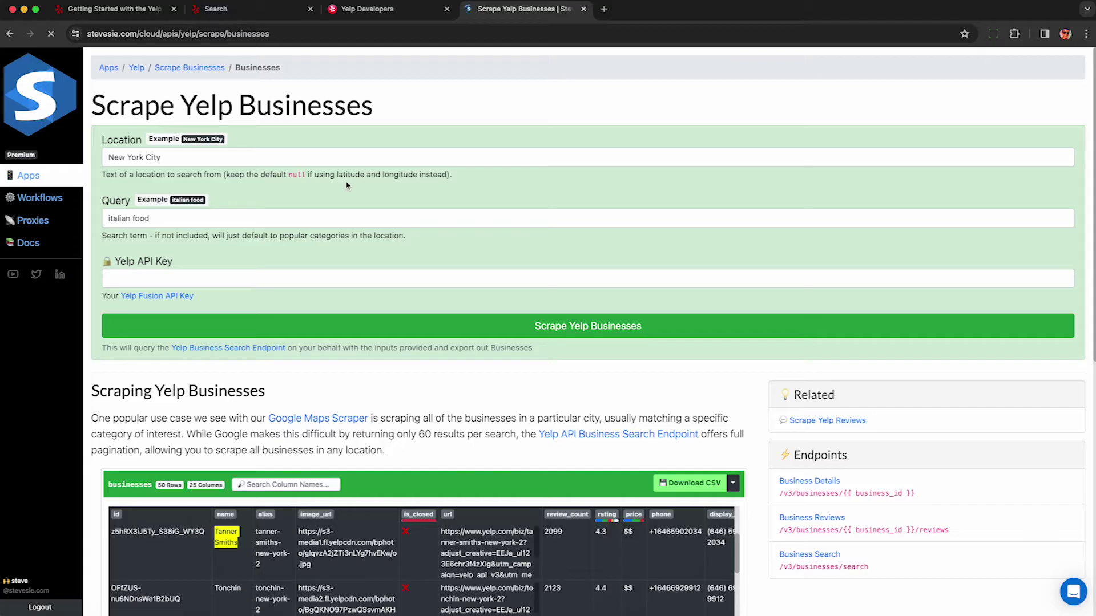
{"action": "triple_click", "coordinate": [237, 159]}
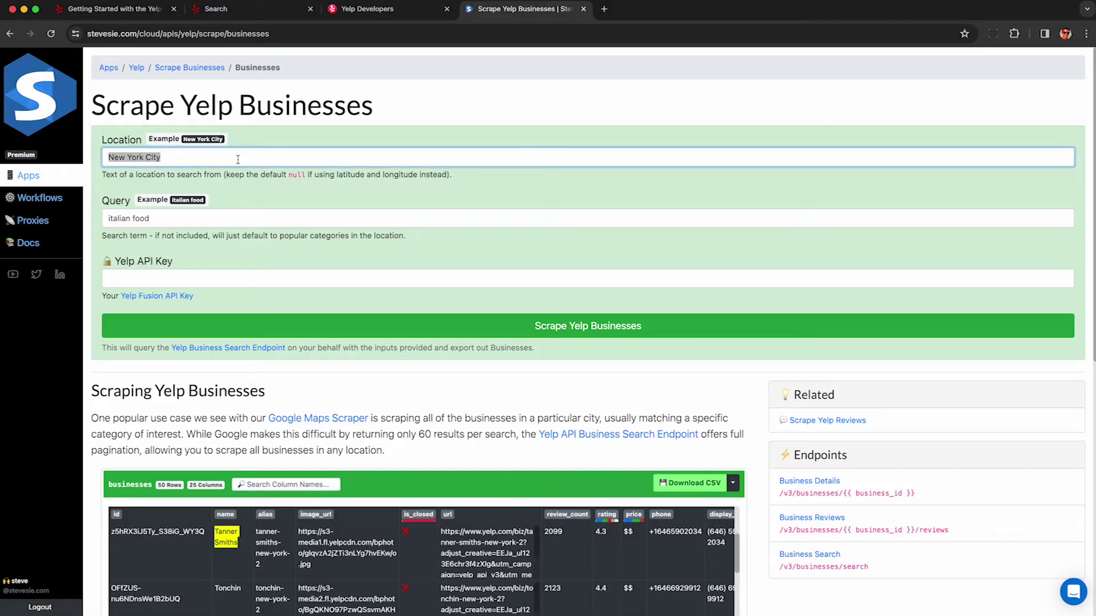
{"action": "triple_click", "coordinate": [177, 219]}
{"action": "type", "text": "bars"}
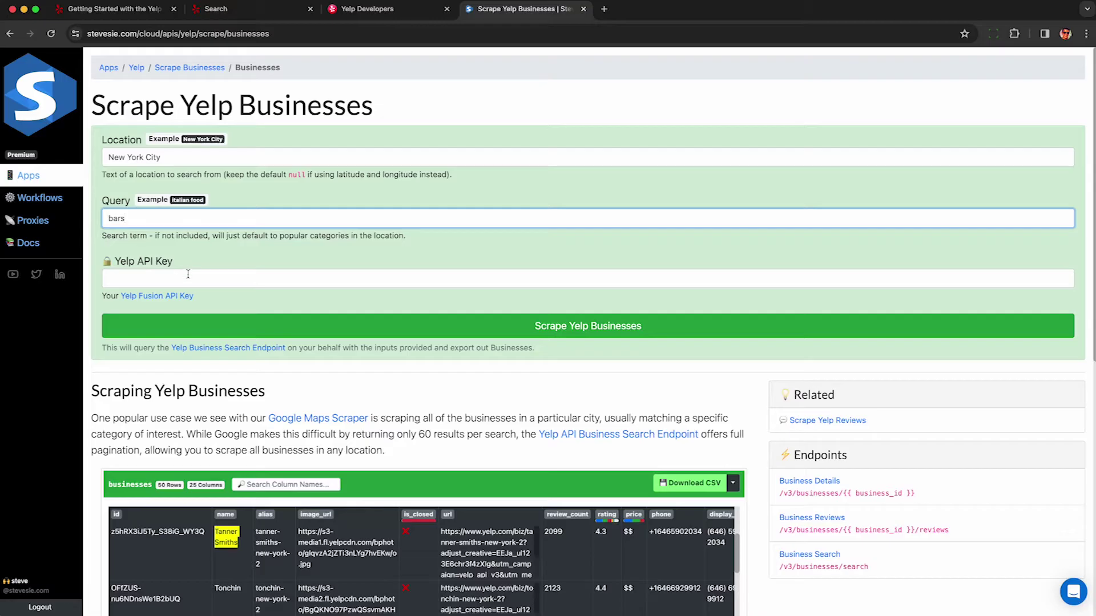
Step: Paste the Yelp API key from the developer app and start the business scrape
{"action": "left_click", "coordinate": [188, 274]}
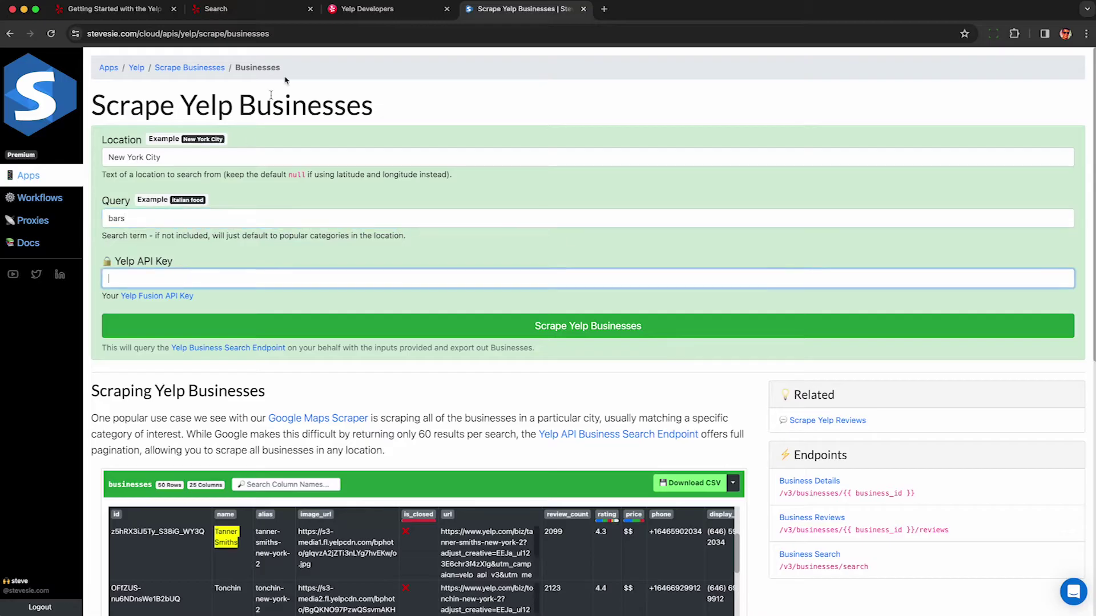
{"action": "left_click", "coordinate": [365, 8]}
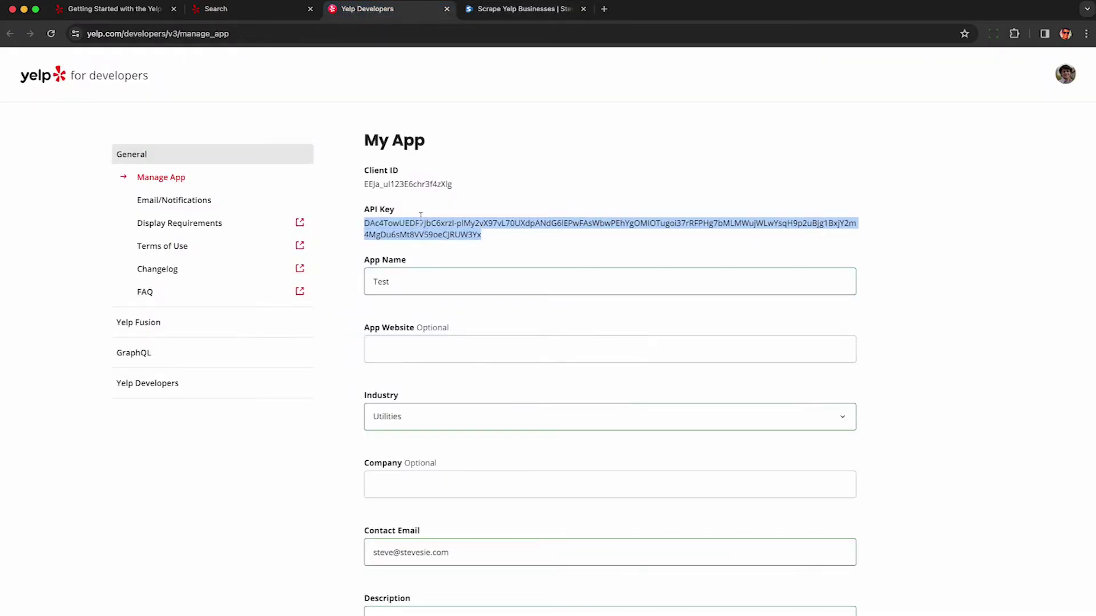
{"action": "left_click", "coordinate": [513, 8]}
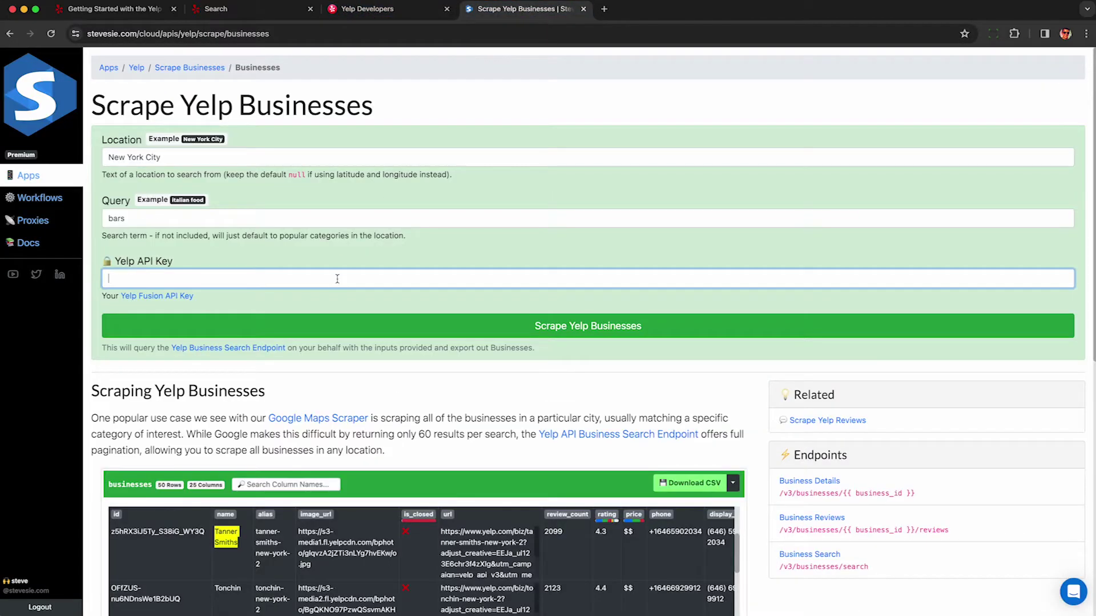
{"action": "key", "text": "super+v"}
{"action": "left_click", "coordinate": [332, 324]}
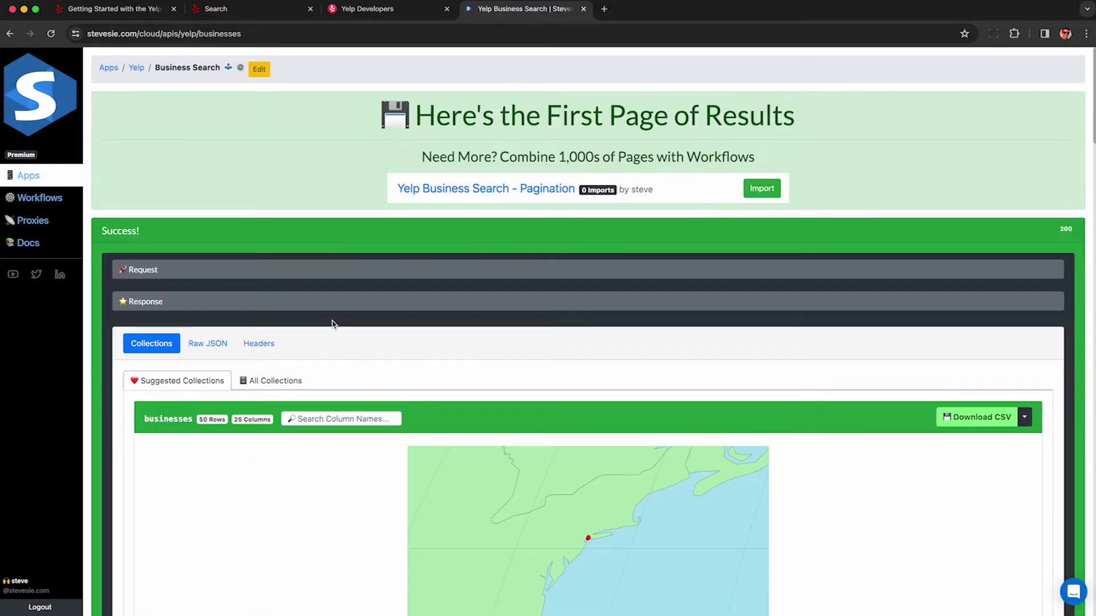
Step: Scroll to the request Preview and highlight the search endpoint URL and the Bearer authorization prefix
{"action": "scroll", "coordinate": [333, 325], "scroll_direction": "down", "scroll_amount": 10}
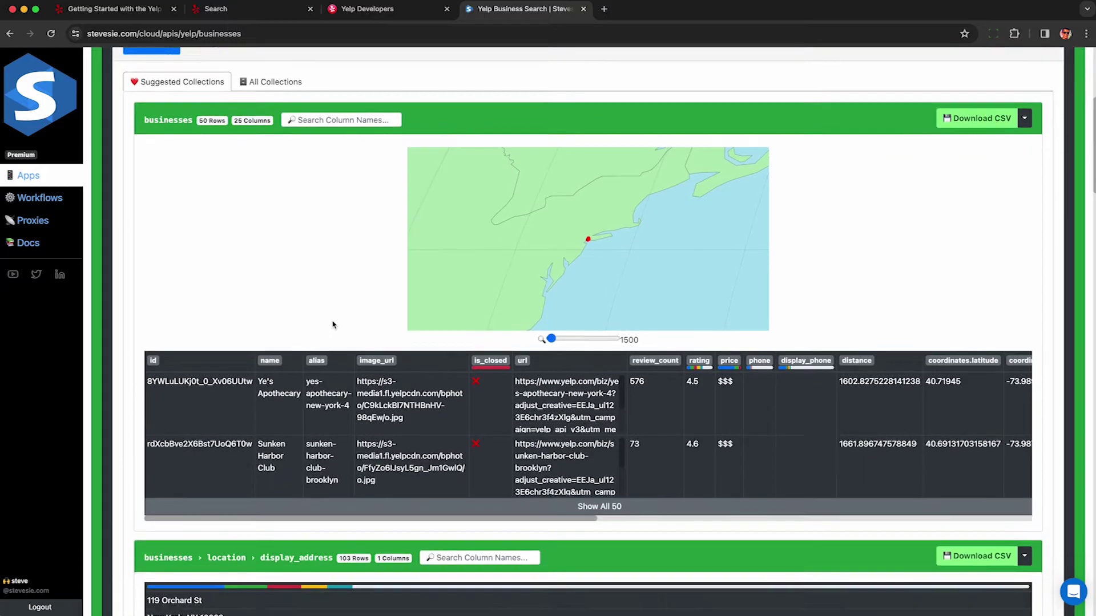
{"action": "scroll", "coordinate": [333, 324], "scroll_direction": "down", "scroll_amount": 15}
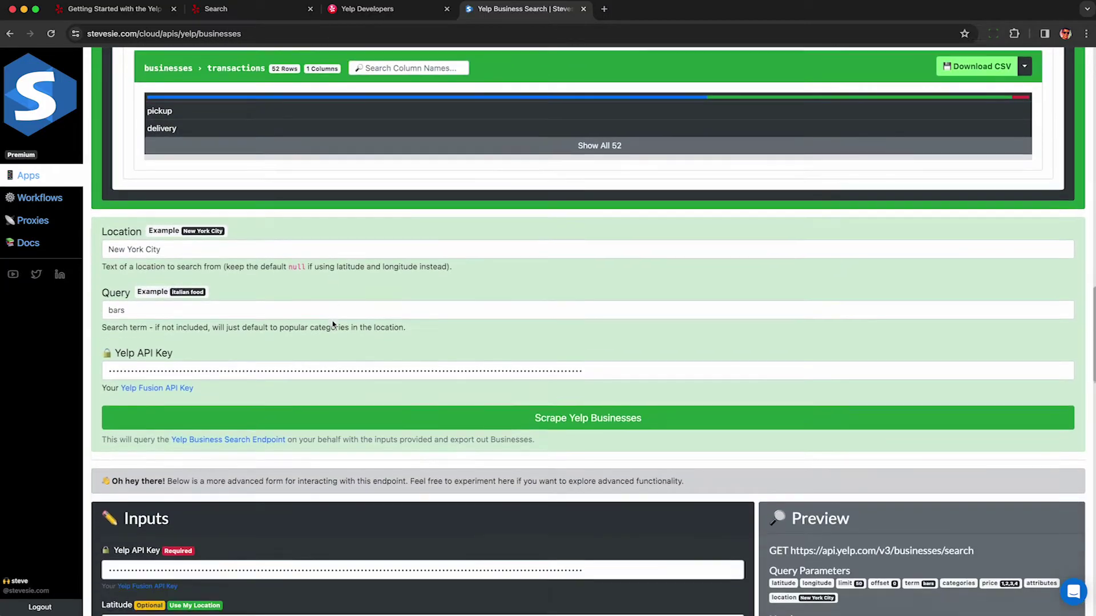
{"action": "scroll", "coordinate": [333, 324], "scroll_direction": "down", "scroll_amount": 2}
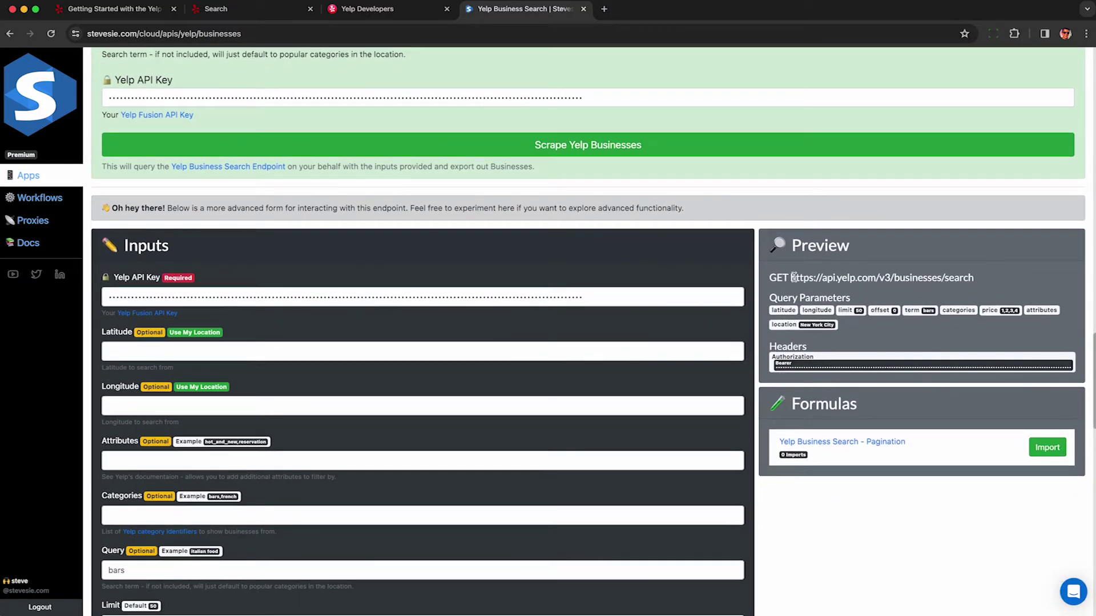
{"action": "left_click_drag", "start_coordinate": [792, 277], "coordinate": [975, 283]}
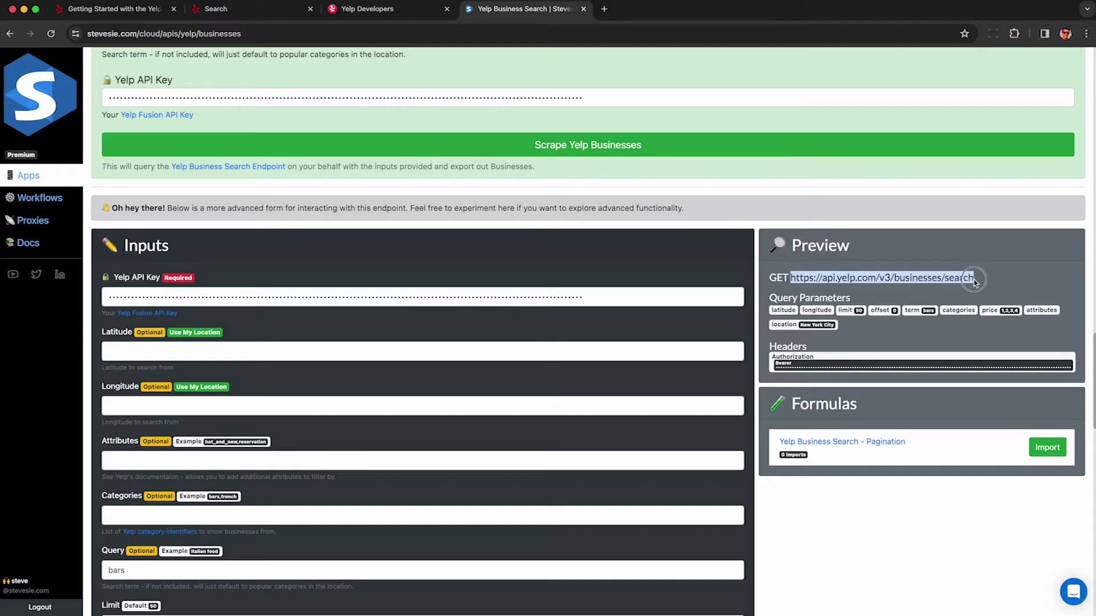
{"action": "left_click", "coordinate": [975, 283]}
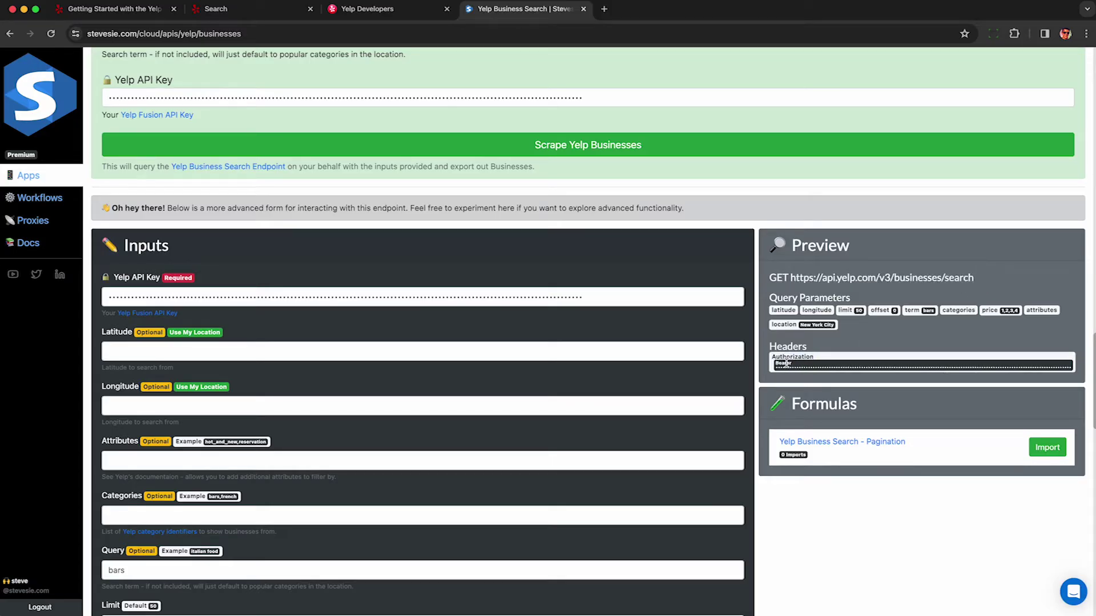
{"action": "left_click_drag", "start_coordinate": [776, 364], "coordinate": [792, 366]}
Step: Check Ye's Apothecary's id, name and alias, then open its photo in a new tab
{"action": "double_click", "coordinate": [929, 311]}
{"action": "scroll", "coordinate": [619, 350], "scroll_direction": "up", "scroll_amount": 20}
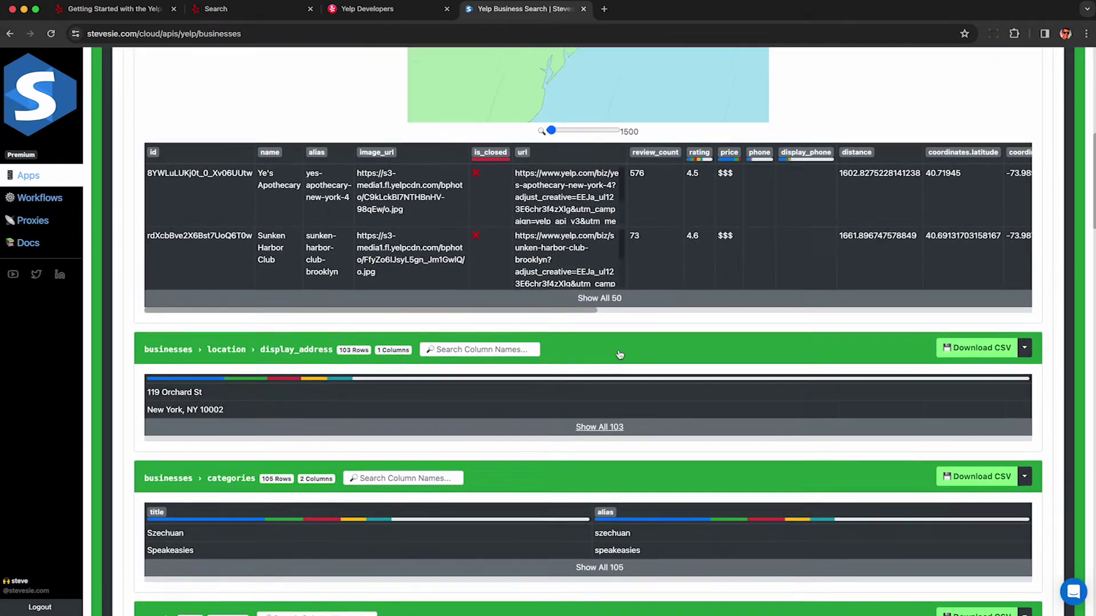
{"action": "scroll", "coordinate": [620, 354], "scroll_direction": "up", "scroll_amount": 4}
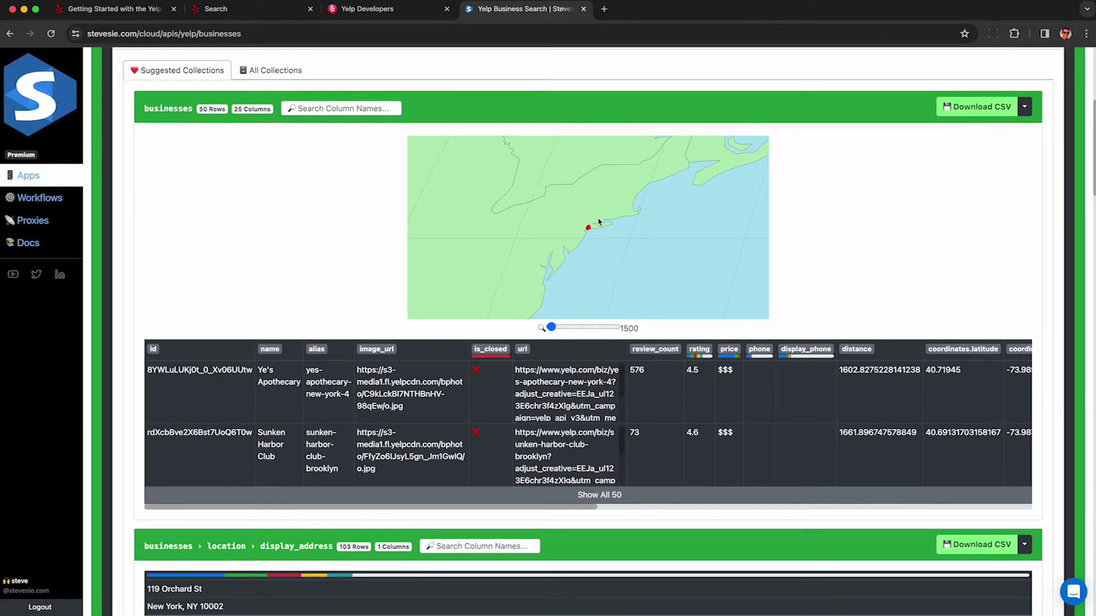
{"action": "double_click", "coordinate": [194, 370]}
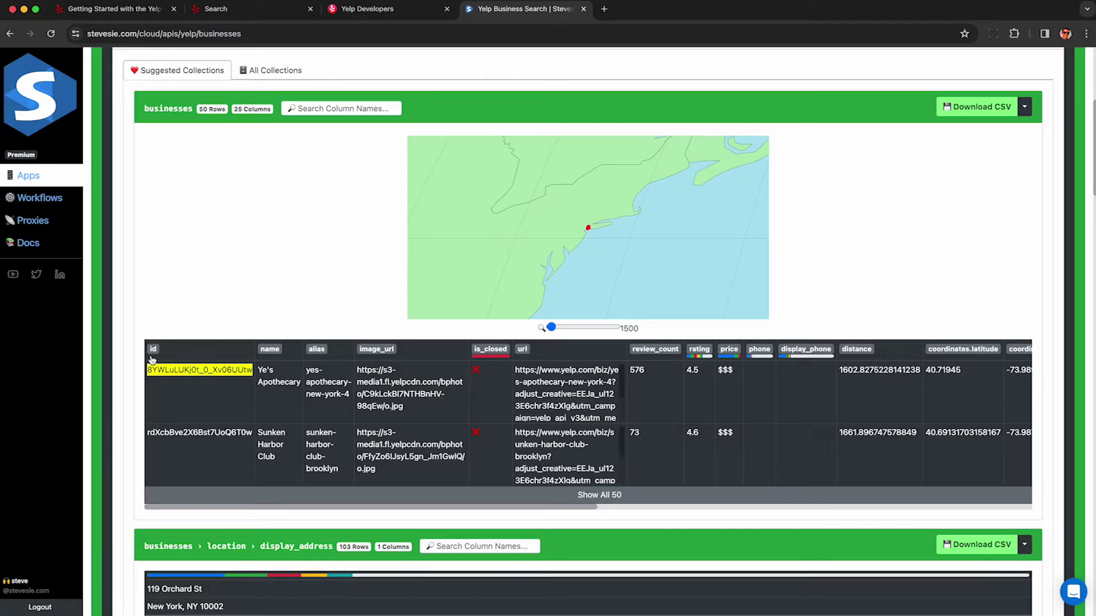
{"action": "triple_click", "coordinate": [274, 387]}
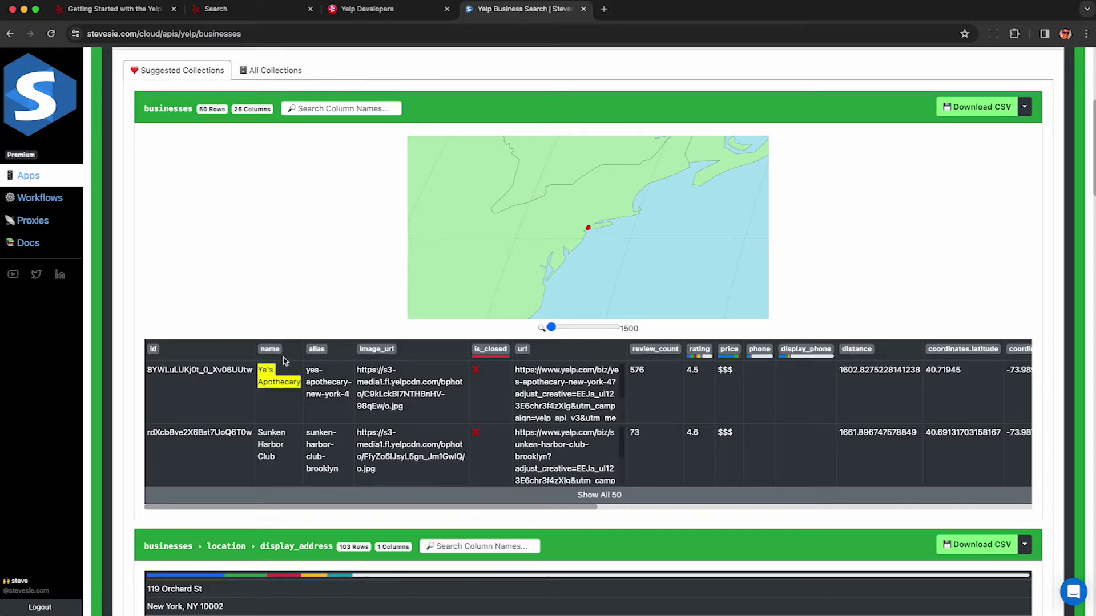
{"action": "triple_click", "coordinate": [303, 392]}
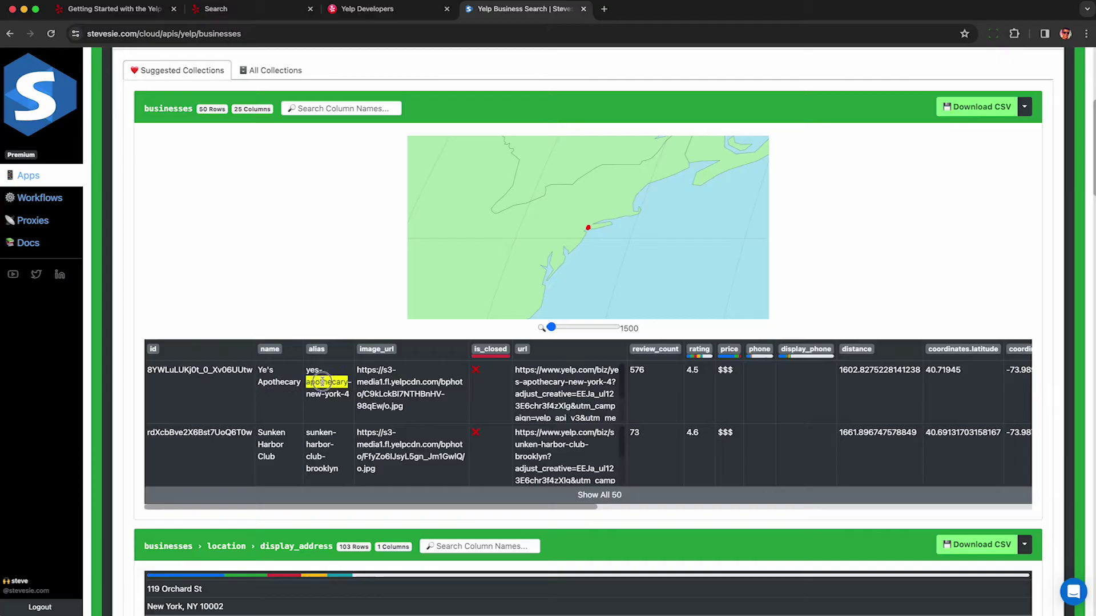
{"action": "triple_click", "coordinate": [391, 391]}
{"action": "left_click", "coordinate": [391, 390]}
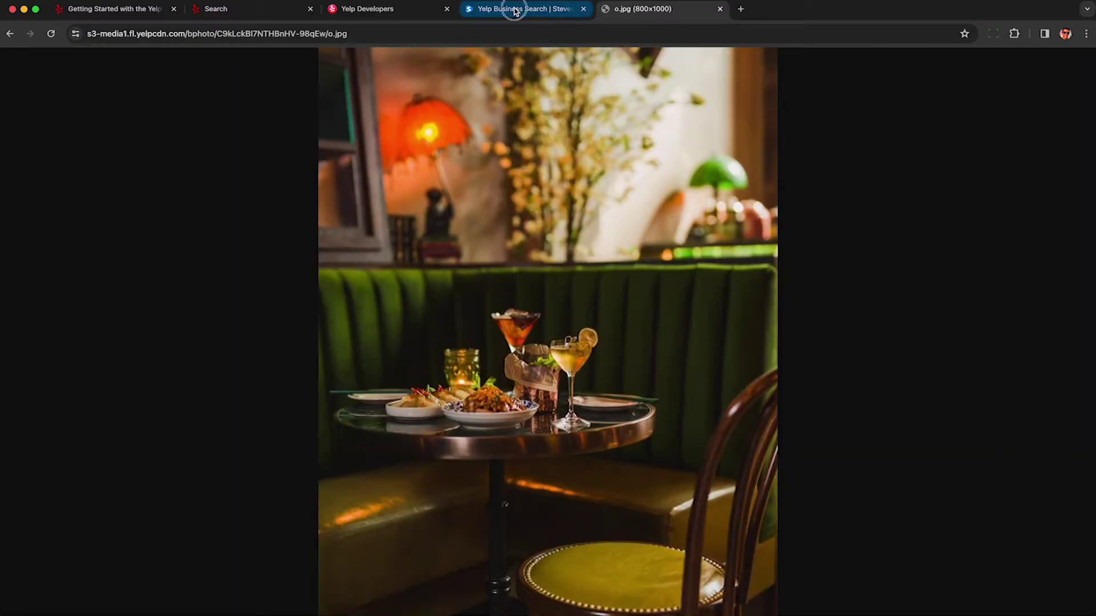
Step: Open Ye's Apothecary's Yelp listing in a new tab, browse its photos, and return to Stevesie
{"action": "left_click", "coordinate": [515, 11]}
{"action": "left_click", "coordinate": [525, 401]}
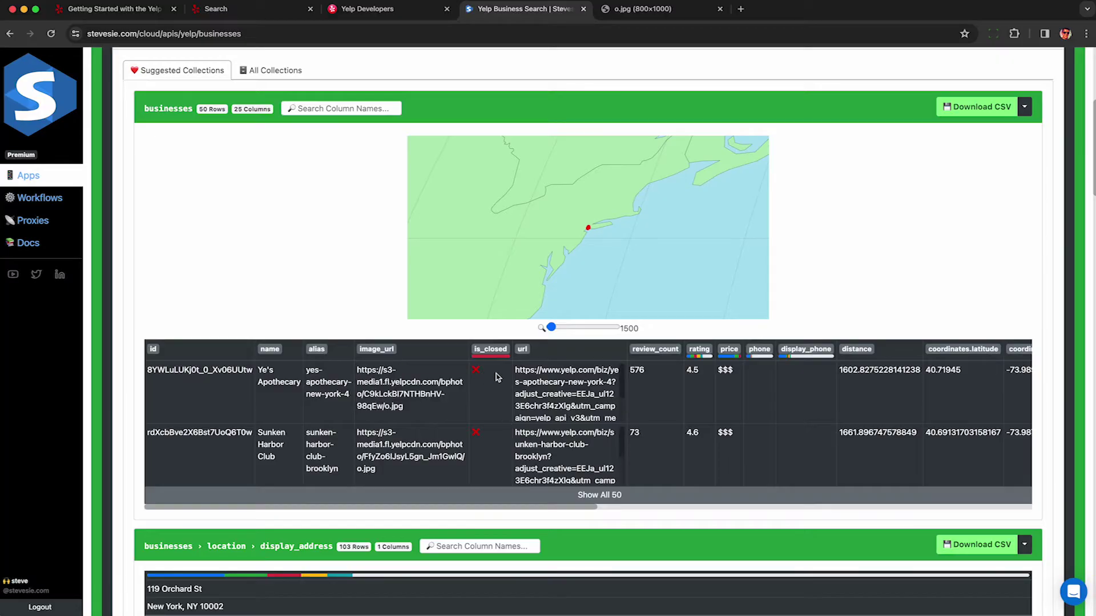
{"action": "scroll", "coordinate": [539, 380], "scroll_direction": "right", "scroll_amount": 3}
{"action": "triple_click", "coordinate": [483, 392]}
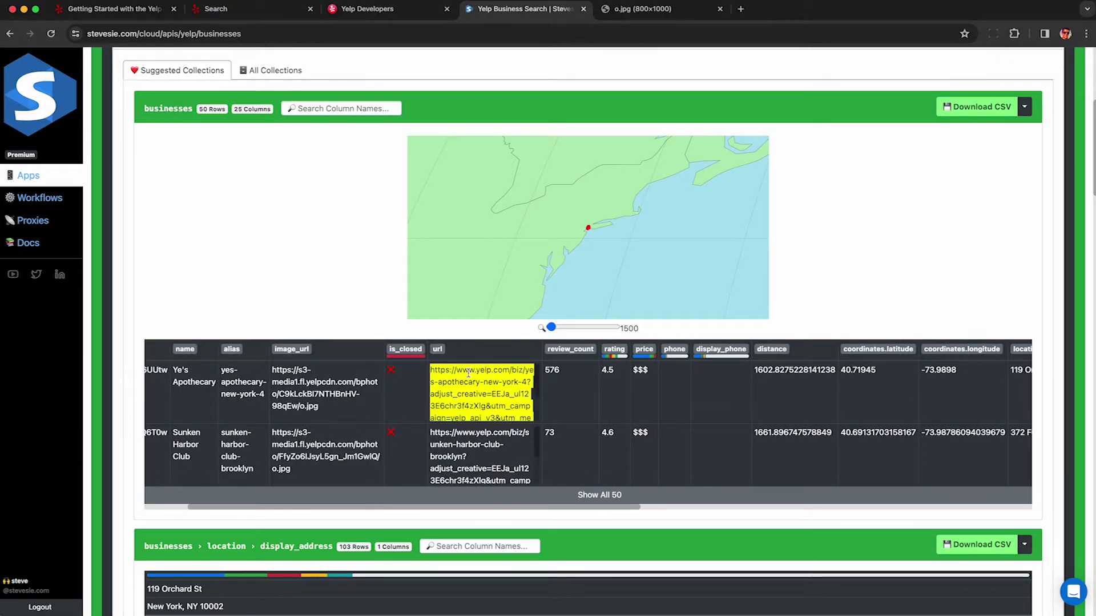
{"action": "left_click", "coordinate": [483, 393]}
{"action": "triple_click", "coordinate": [313, 264]}
{"action": "left_click", "coordinate": [398, 268]}
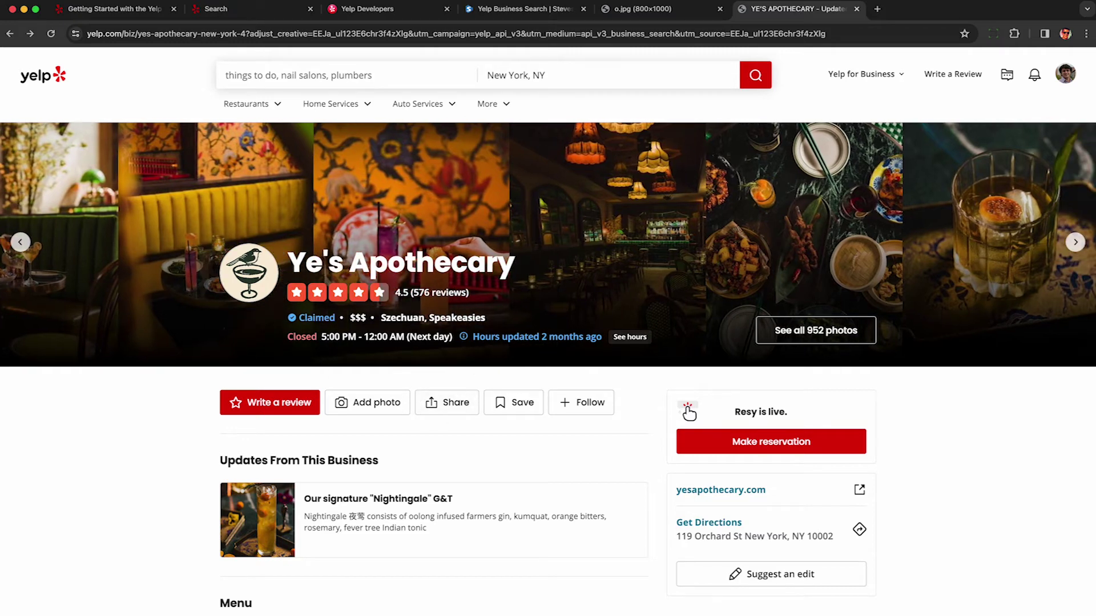
{"action": "left_click", "coordinate": [525, 14]}
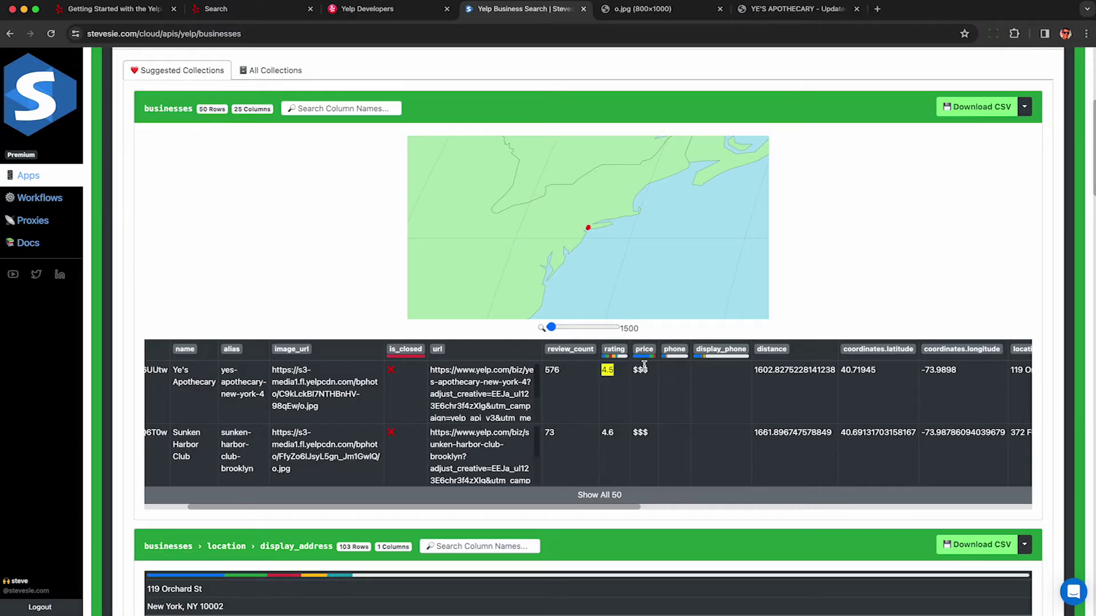
Step: Expand the businesses table to all 50 bars and check The Three Monkeys' phone numbers
{"action": "left_click_drag", "start_coordinate": [644, 366], "coordinate": [635, 373]}
{"action": "mouse_move", "coordinate": [674, 360]}
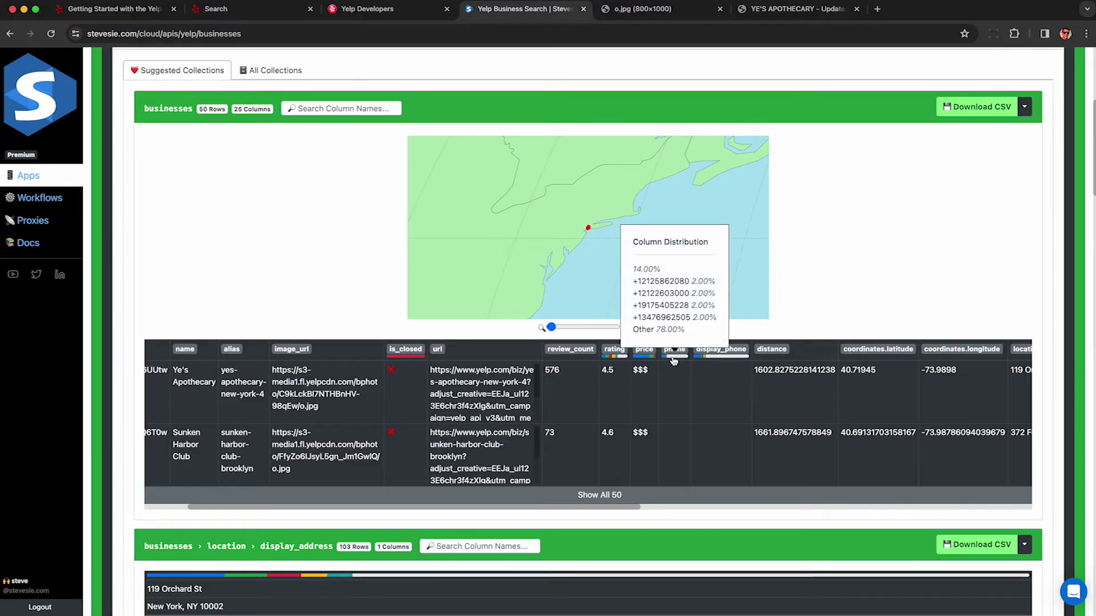
{"action": "left_click", "coordinate": [630, 494]}
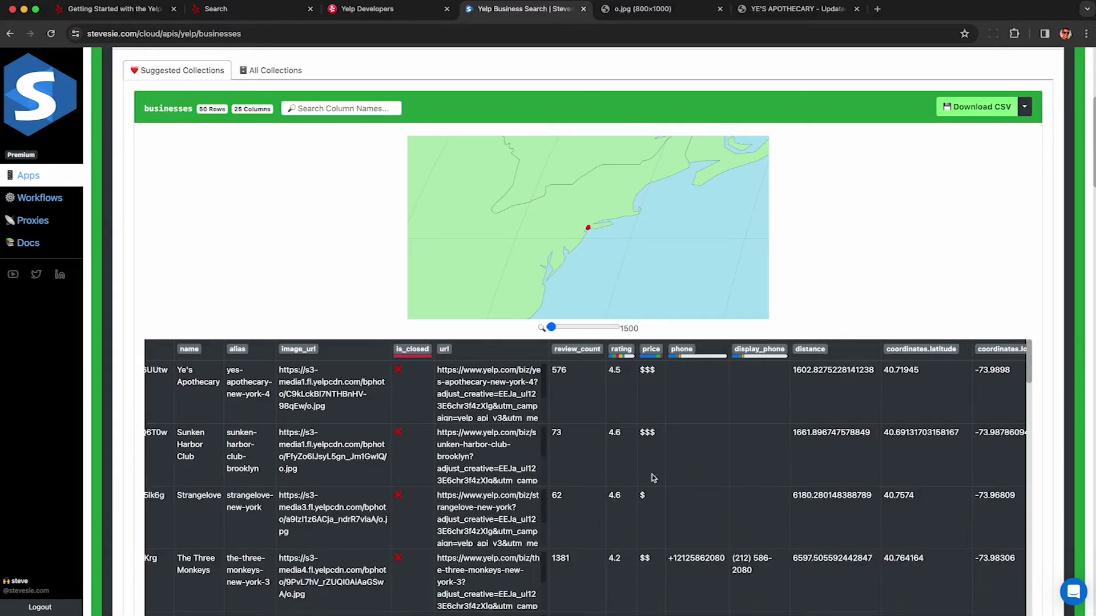
{"action": "scroll", "coordinate": [713, 410], "scroll_direction": "down", "scroll_amount": 1}
{"action": "double_click", "coordinate": [693, 526]}
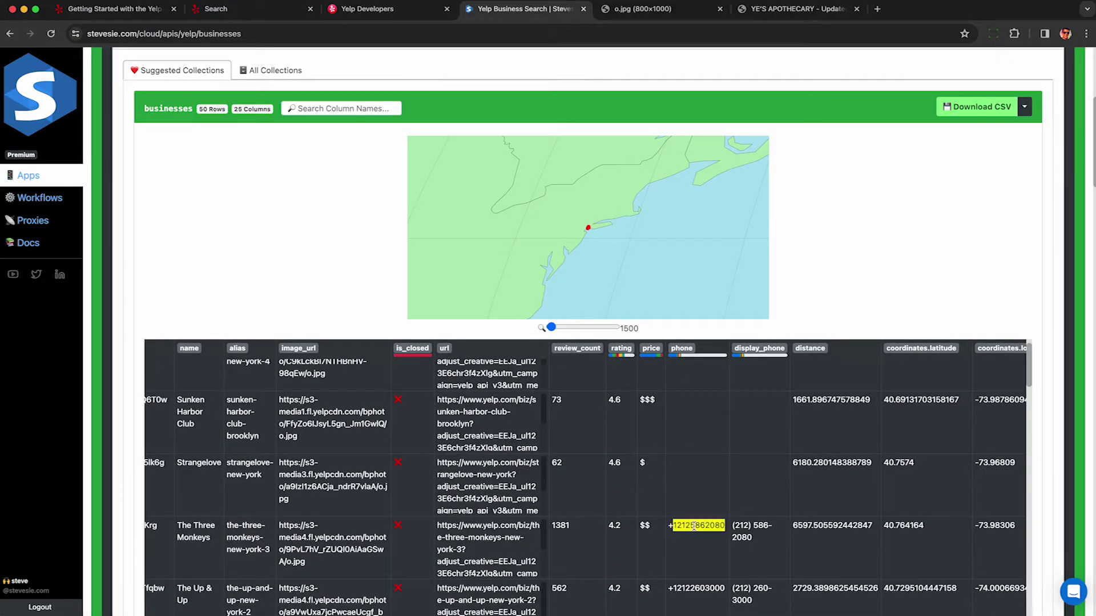
{"action": "double_click", "coordinate": [699, 583]}
{"action": "triple_click", "coordinate": [751, 525]}
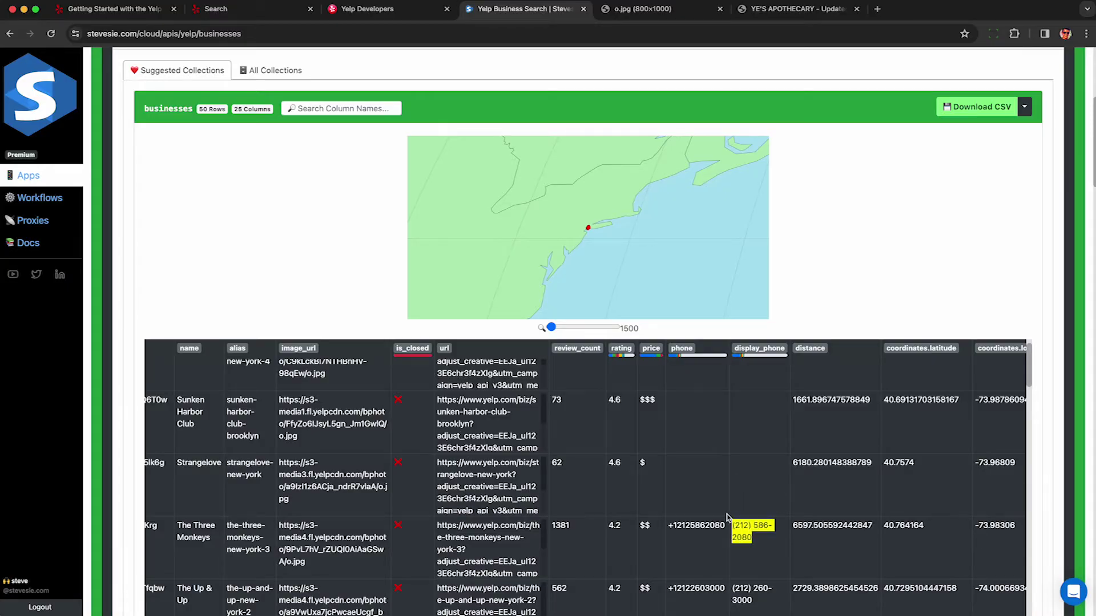
{"action": "left_click", "coordinate": [750, 519]}
Step: Zoom the map in on New York and check the first bar's distance, latitude and longitude
{"action": "scroll", "coordinate": [756, 504], "scroll_direction": "up", "scroll_amount": 1}
{"action": "scroll", "coordinate": [807, 441], "scroll_direction": "right", "scroll_amount": 5}
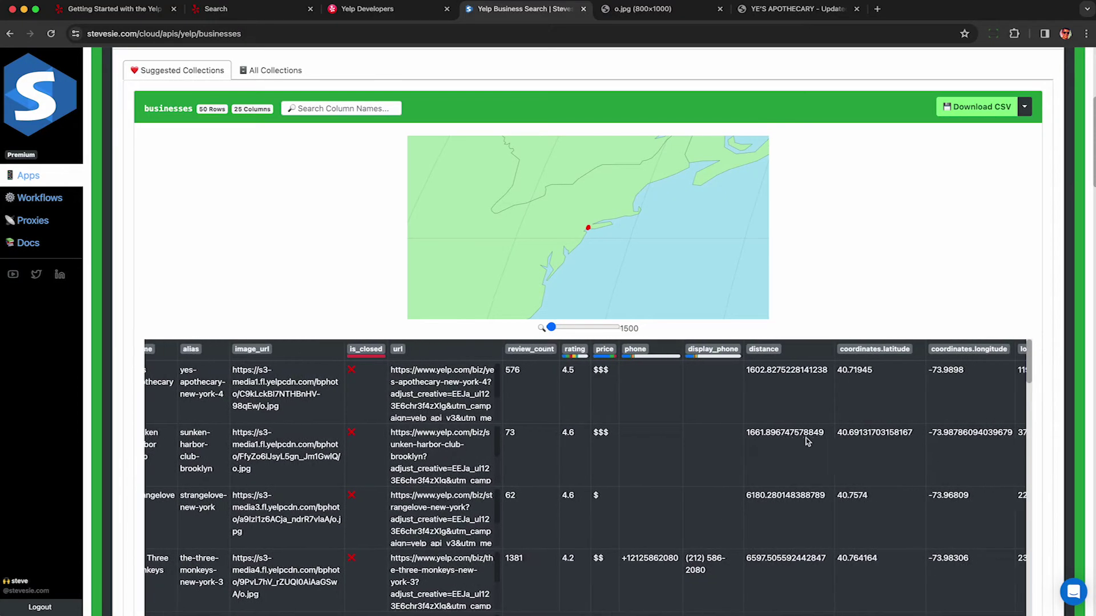
{"action": "double_click", "coordinate": [531, 372]}
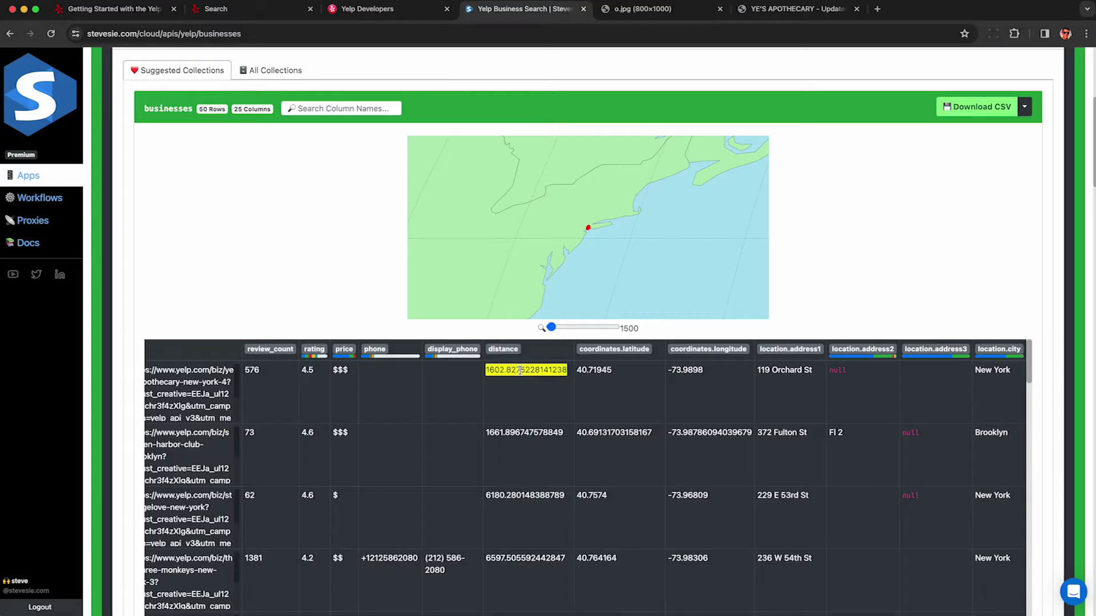
{"action": "left_click", "coordinate": [533, 373]}
{"action": "mouse_move", "coordinate": [551, 327]}
{"action": "left_mouse_down"}
{"action": "mouse_move", "coordinate": [578, 328]}
{"action": "mouse_move", "coordinate": [550, 327]}
{"action": "left_mouse_up"}
{"action": "scroll", "coordinate": [622, 382], "scroll_direction": "right", "scroll_amount": 5}
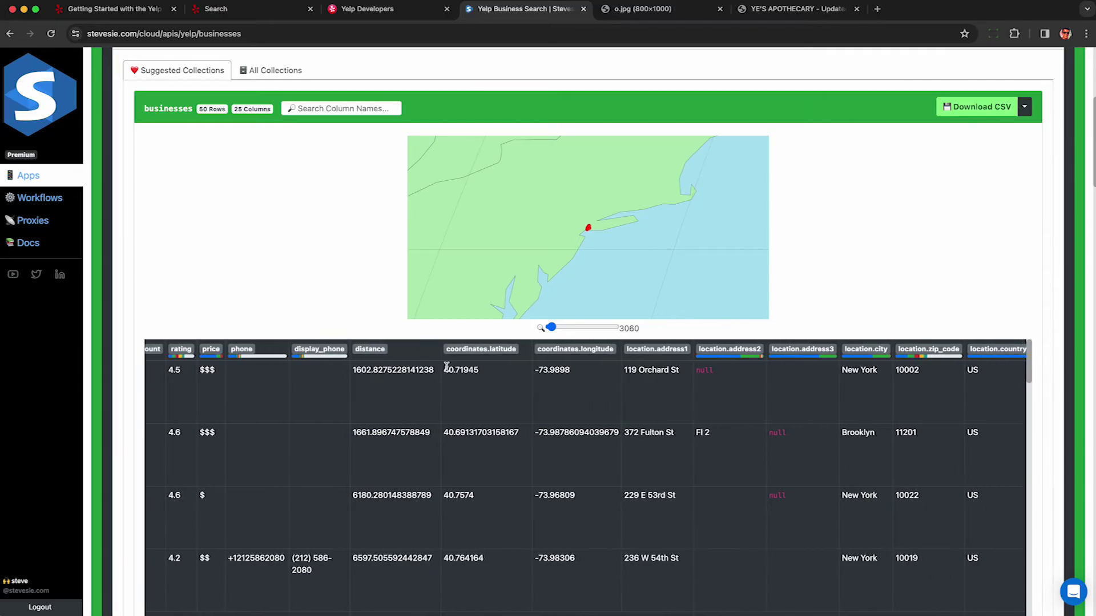
{"action": "double_click", "coordinate": [452, 371]}
{"action": "double_click", "coordinate": [552, 370]}
{"action": "scroll", "coordinate": [514, 371], "scroll_direction": "right", "scroll_amount": 5}
{"action": "triple_click", "coordinate": [500, 372]}
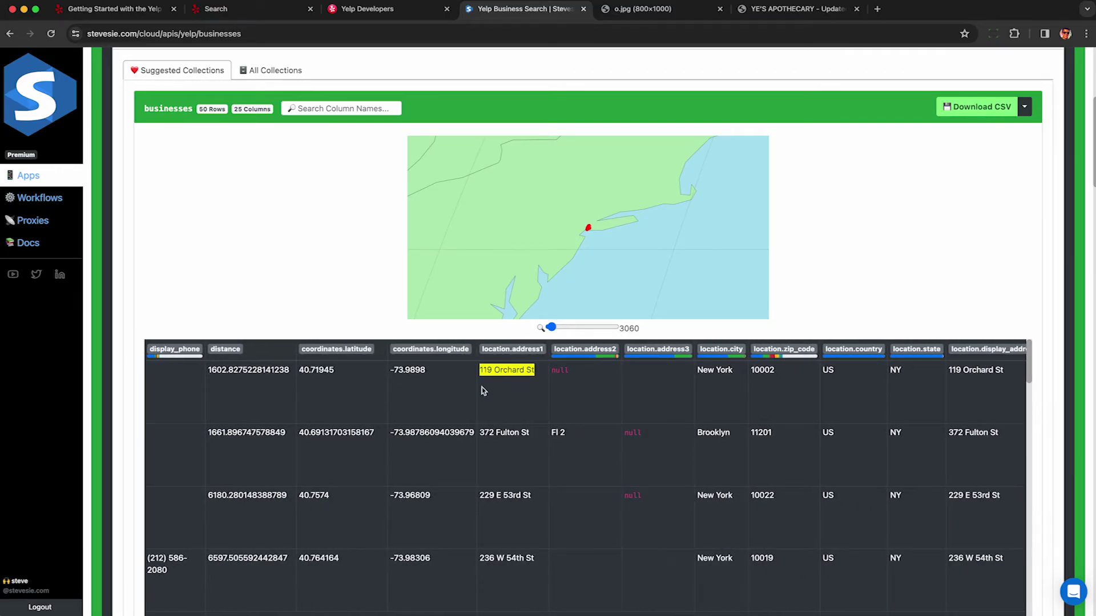
{"action": "triple_click", "coordinate": [715, 370]}
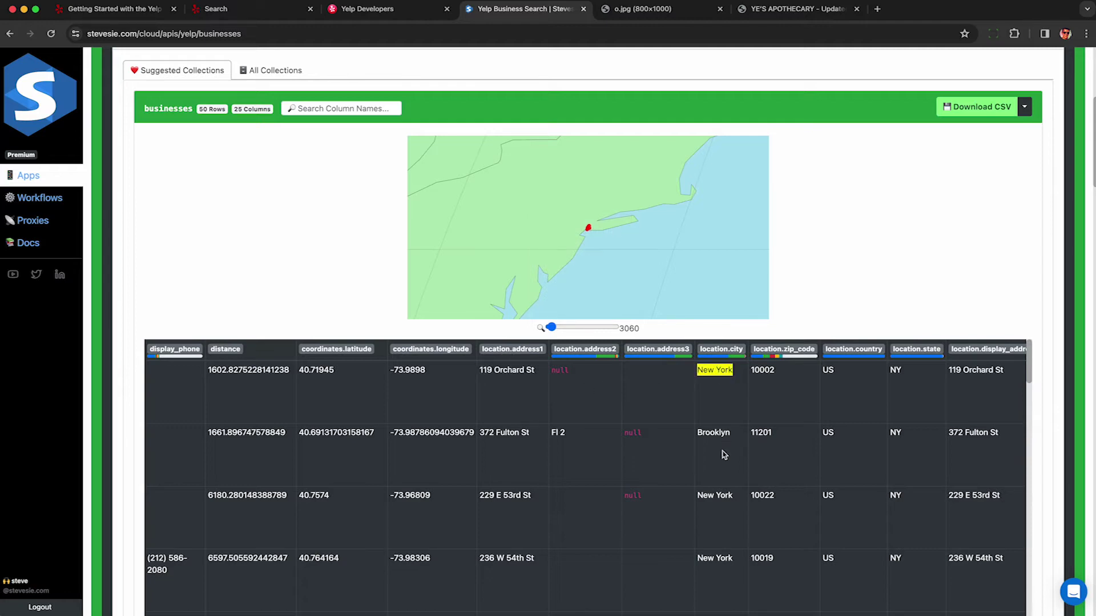
{"action": "triple_click", "coordinate": [718, 434]}
{"action": "scroll", "coordinate": [718, 435], "scroll_direction": "down", "scroll_amount": 15}
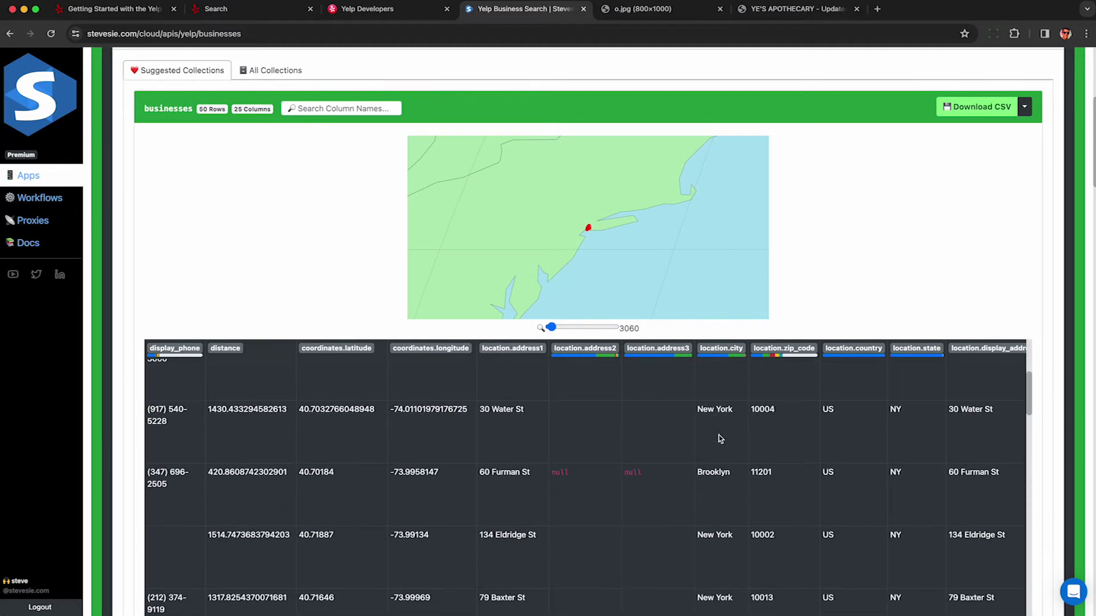
{"action": "scroll", "coordinate": [718, 435], "scroll_direction": "down", "scroll_amount": 15}
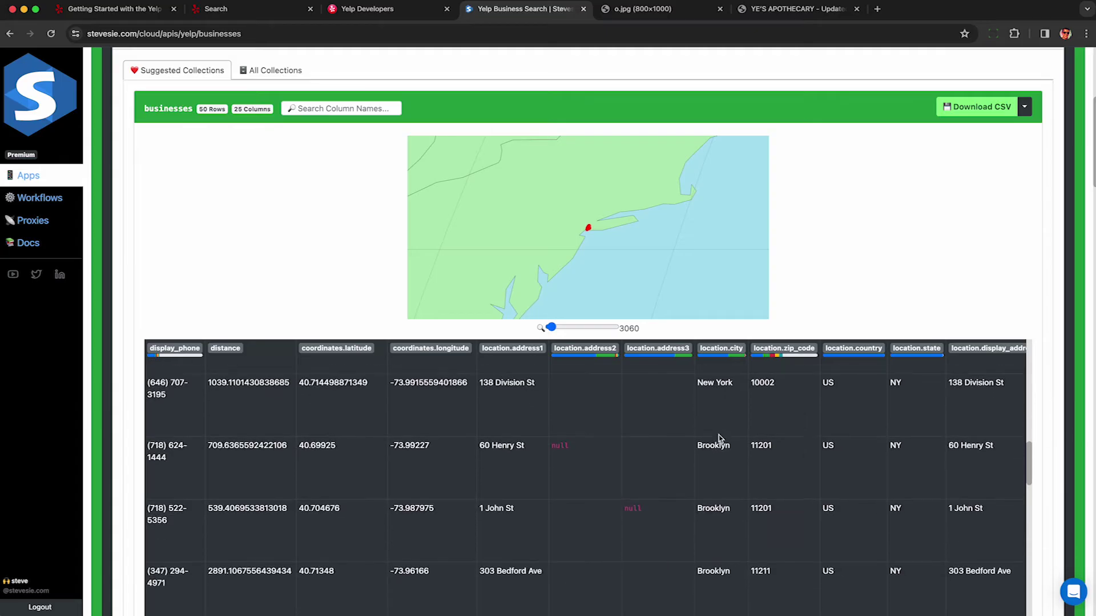
{"action": "scroll", "coordinate": [718, 438], "scroll_direction": "down", "scroll_amount": 15}
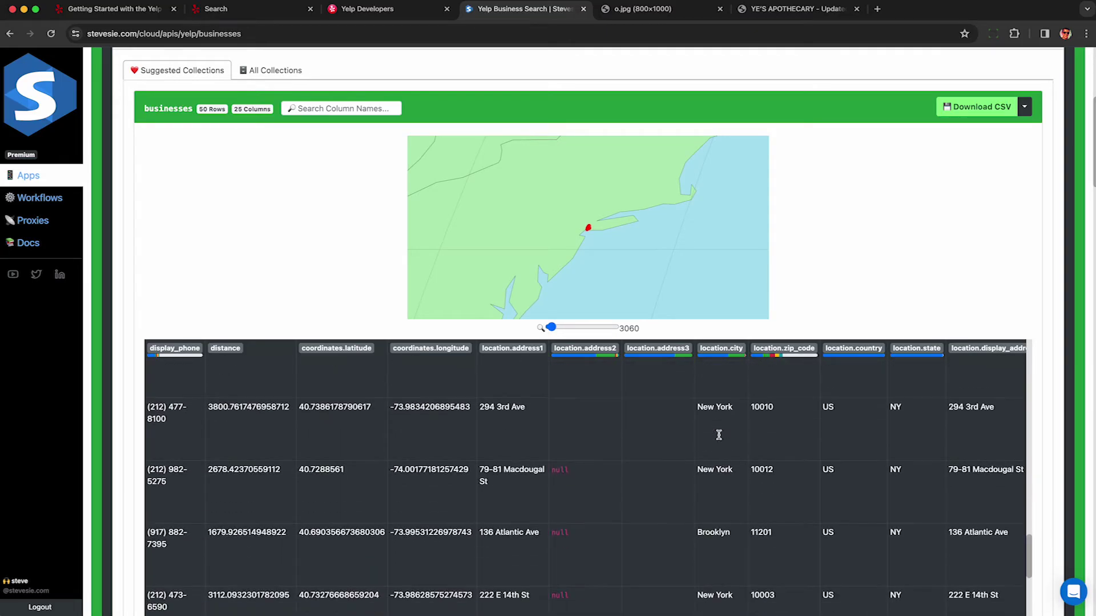
{"action": "scroll", "coordinate": [718, 435], "scroll_direction": "down", "scroll_amount": 5}
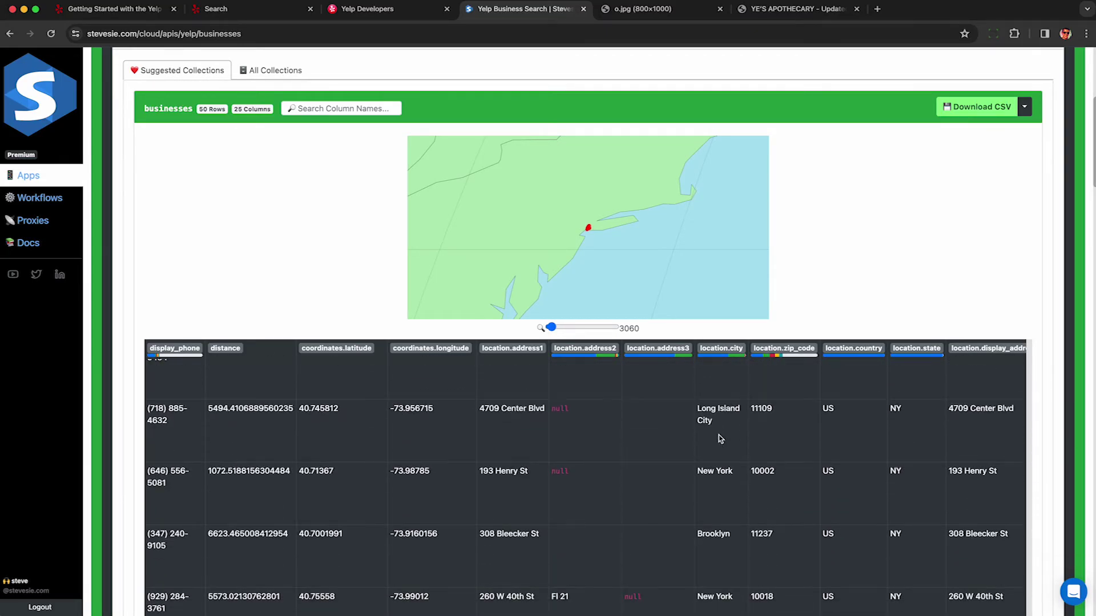
{"action": "left_click", "coordinate": [711, 404]}
{"action": "triple_click", "coordinate": [711, 404]}
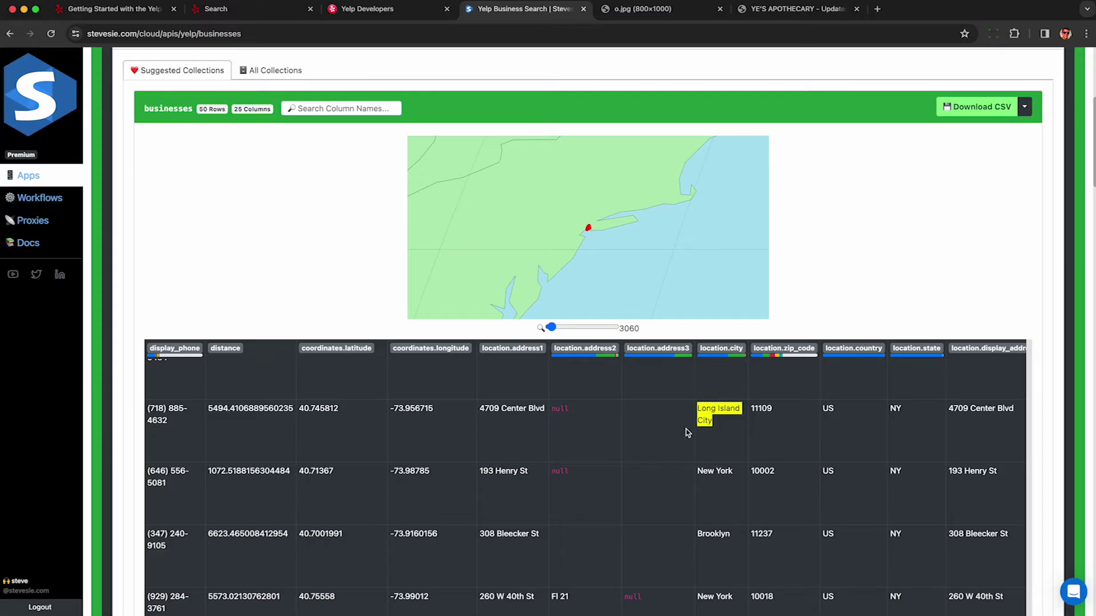
{"action": "scroll", "coordinate": [713, 421], "scroll_direction": "down", "scroll_amount": 5}
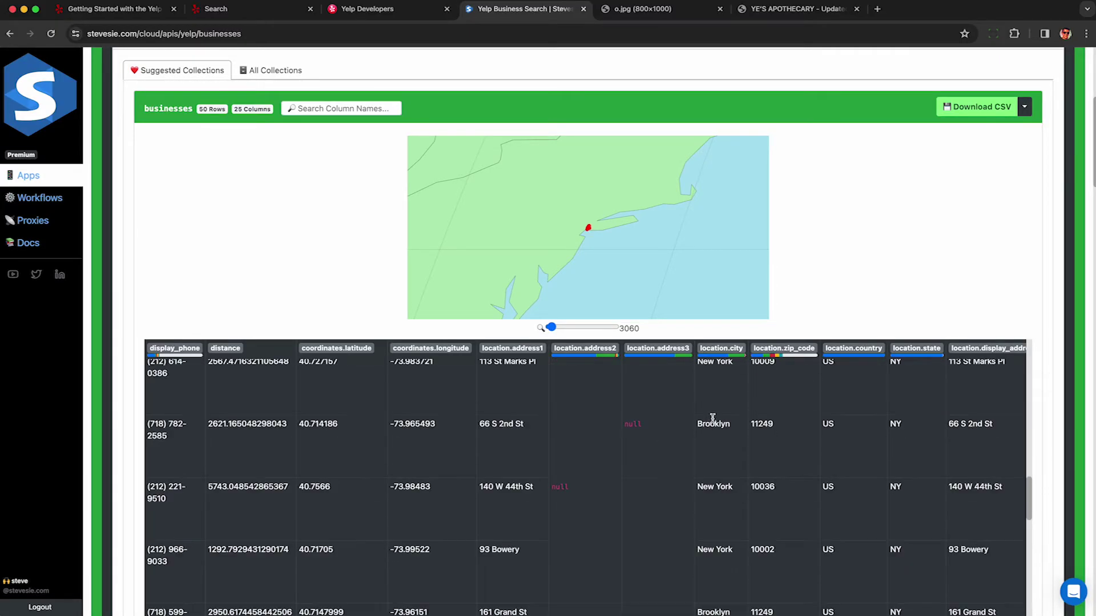
{"action": "scroll", "coordinate": [712, 421], "scroll_direction": "up", "scroll_amount": 15}
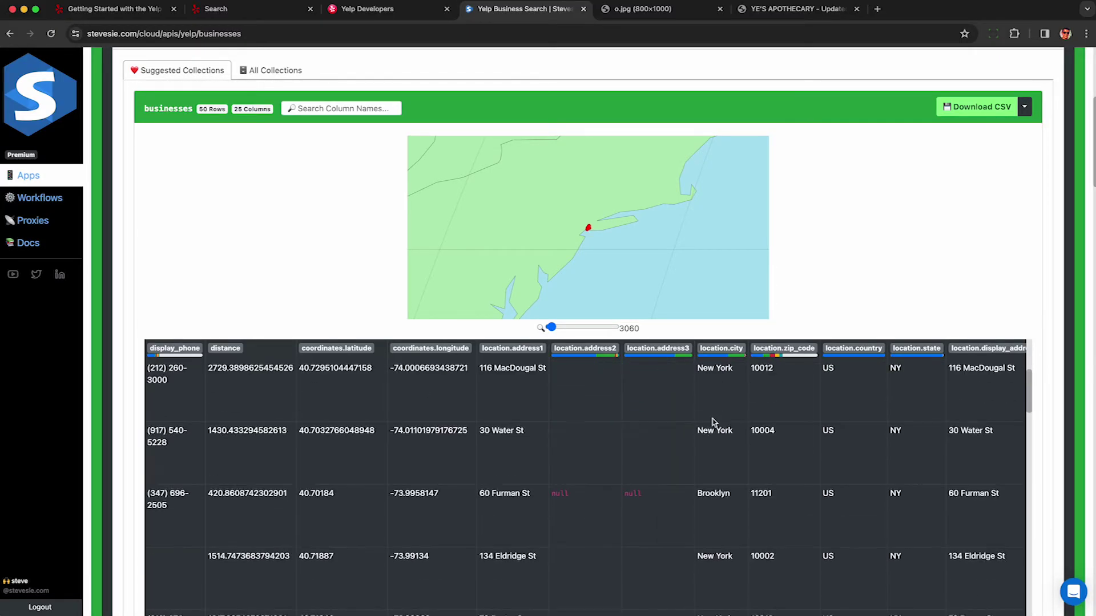
{"action": "scroll", "coordinate": [713, 423], "scroll_direction": "up", "scroll_amount": 4}
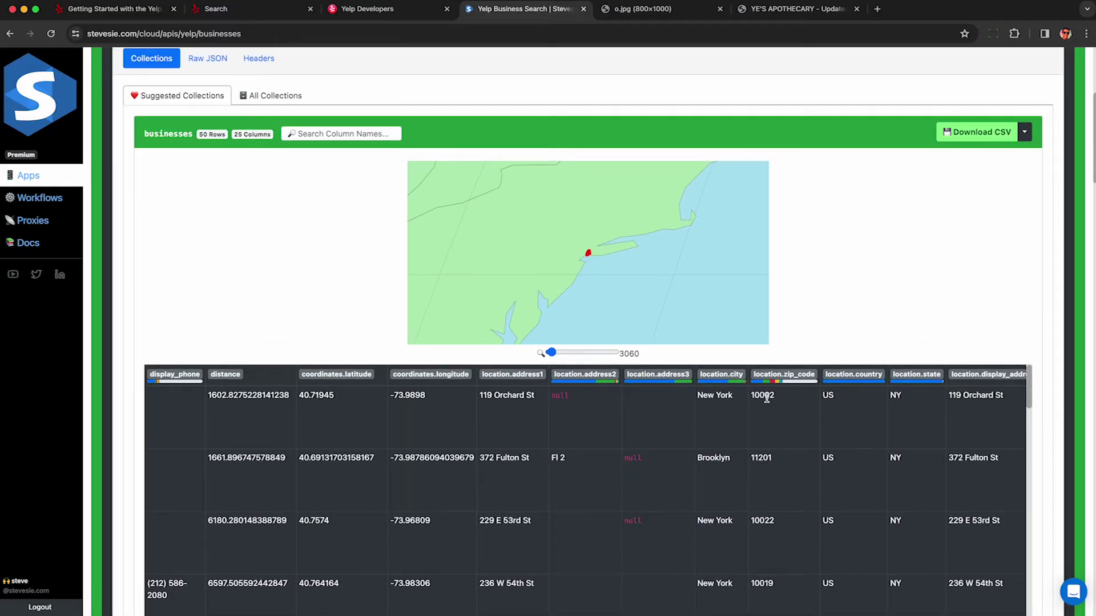
{"action": "double_click", "coordinate": [766, 397]}
{"action": "left_click", "coordinate": [790, 431]}
Step: Check the Szechuan and cocktailbars category columns, then scroll down to the Inputs and Preview panels
{"action": "scroll", "coordinate": [792, 427], "scroll_direction": "right", "scroll_amount": 5}
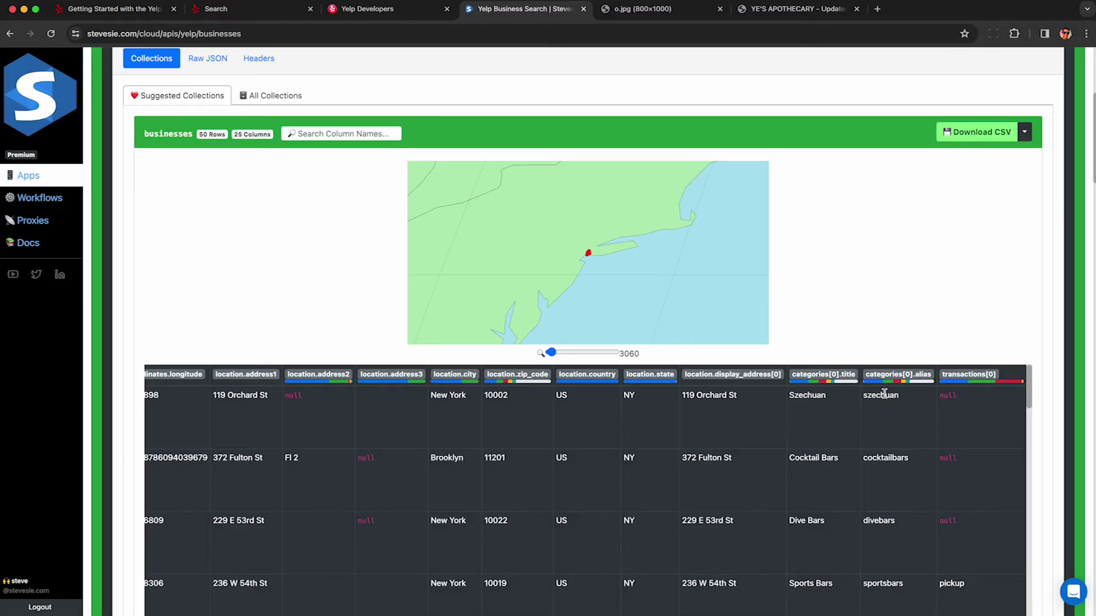
{"action": "double_click", "coordinate": [814, 395]}
{"action": "double_click", "coordinate": [885, 396]}
{"action": "double_click", "coordinate": [891, 457]}
{"action": "key", "text": "super+c"}
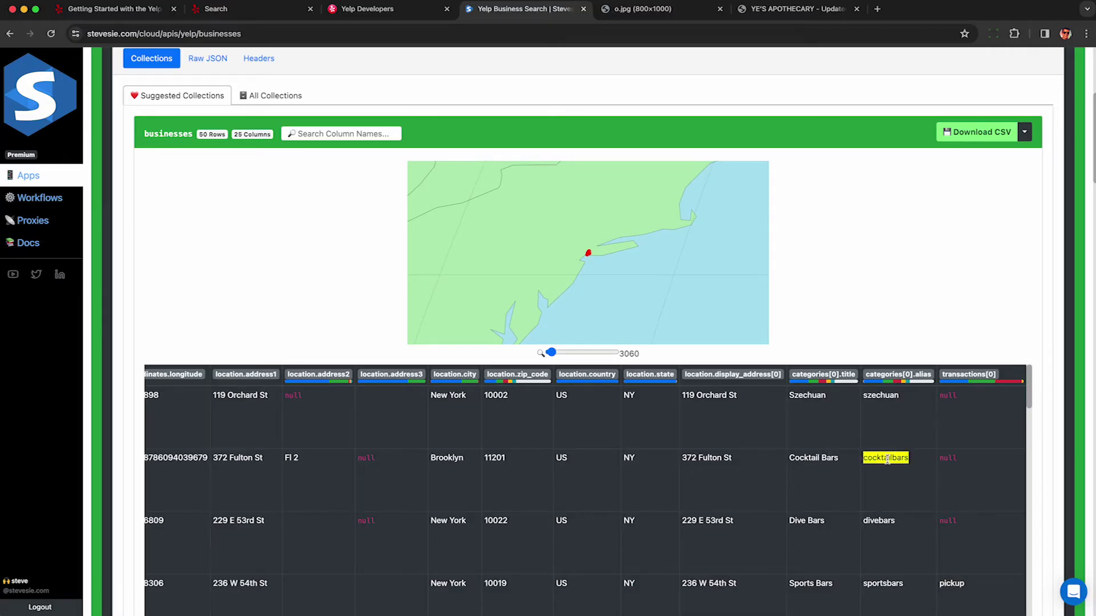
{"action": "scroll", "coordinate": [746, 461], "scroll_direction": "left", "scroll_amount": 10}
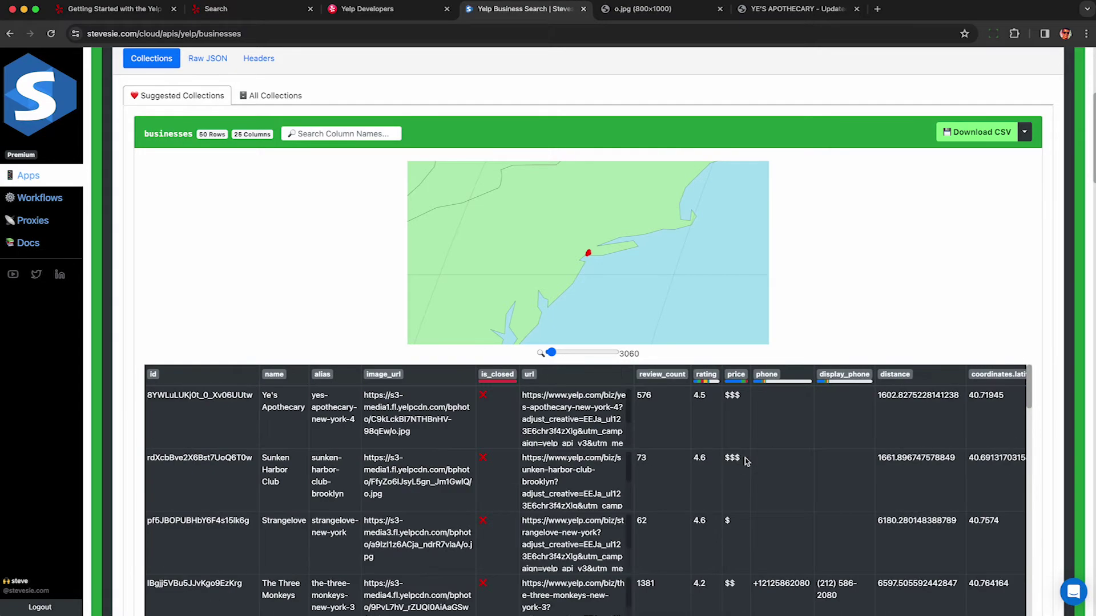
{"action": "scroll", "coordinate": [131, 513], "scroll_direction": "down", "scroll_amount": 20}
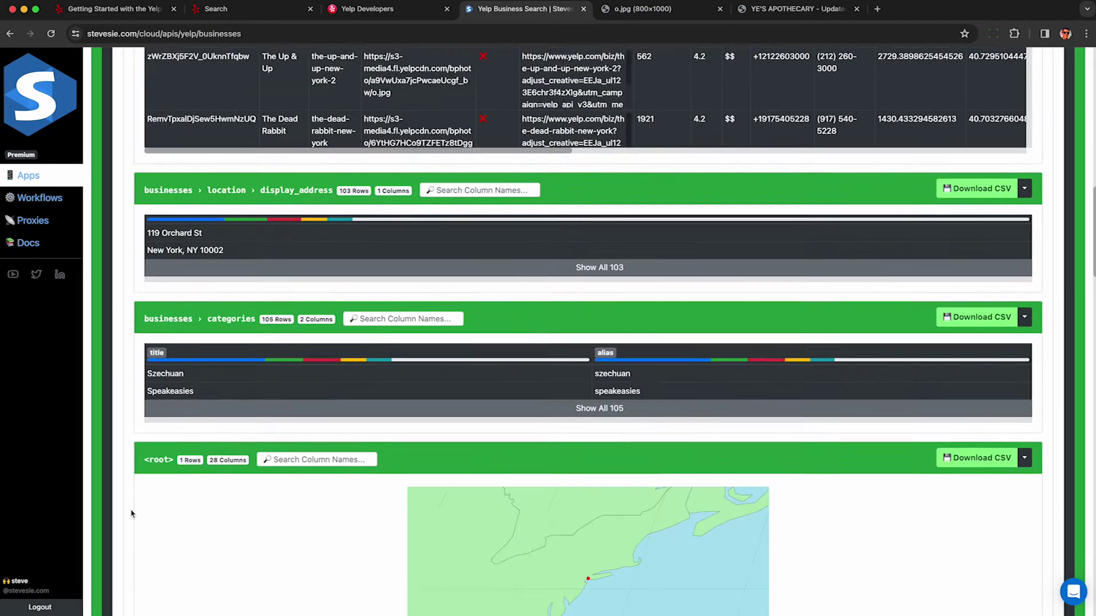
{"action": "scroll", "coordinate": [132, 513], "scroll_direction": "down", "scroll_amount": 15}
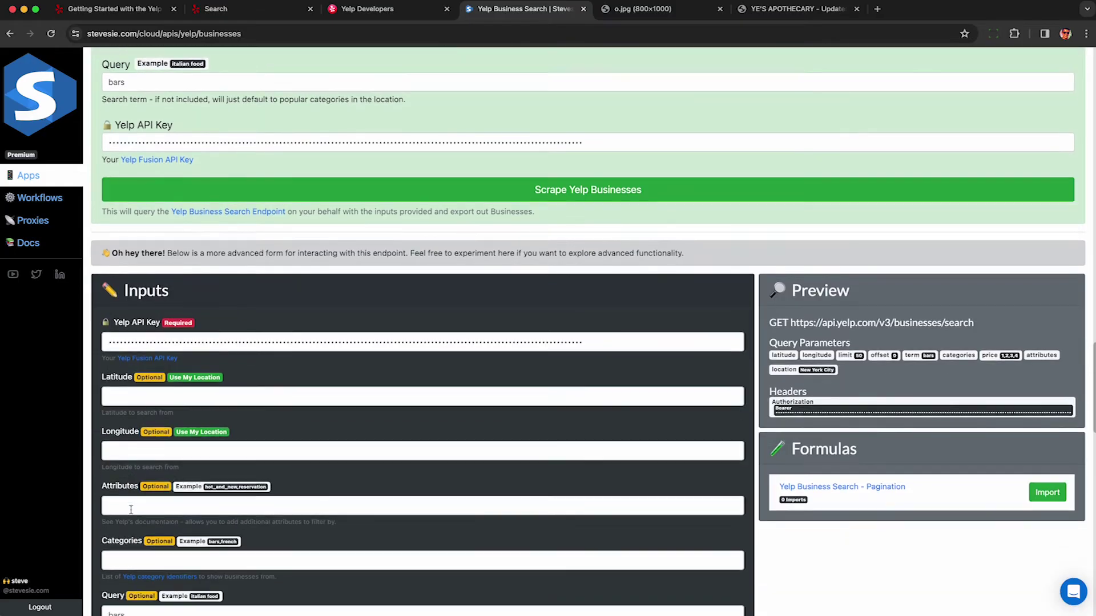
Step: Delete the 'bars' query and paste 'cocktailbars' into the Categories field
{"action": "scroll", "coordinate": [131, 513], "scroll_direction": "down", "scroll_amount": 2}
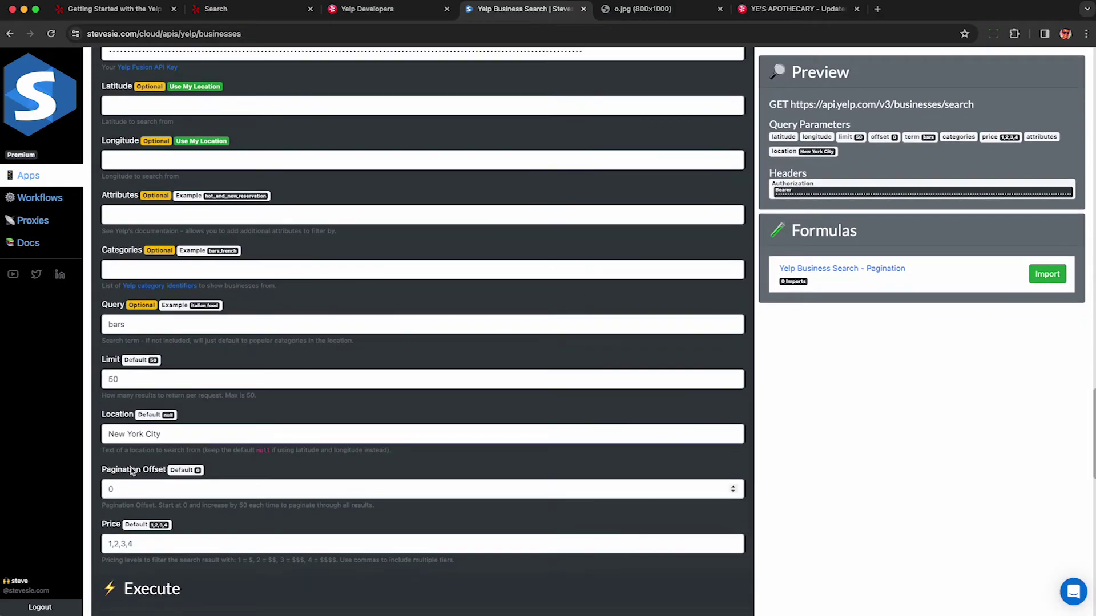
{"action": "double_click", "coordinate": [129, 323]}
{"action": "key", "text": "BackSpace"}
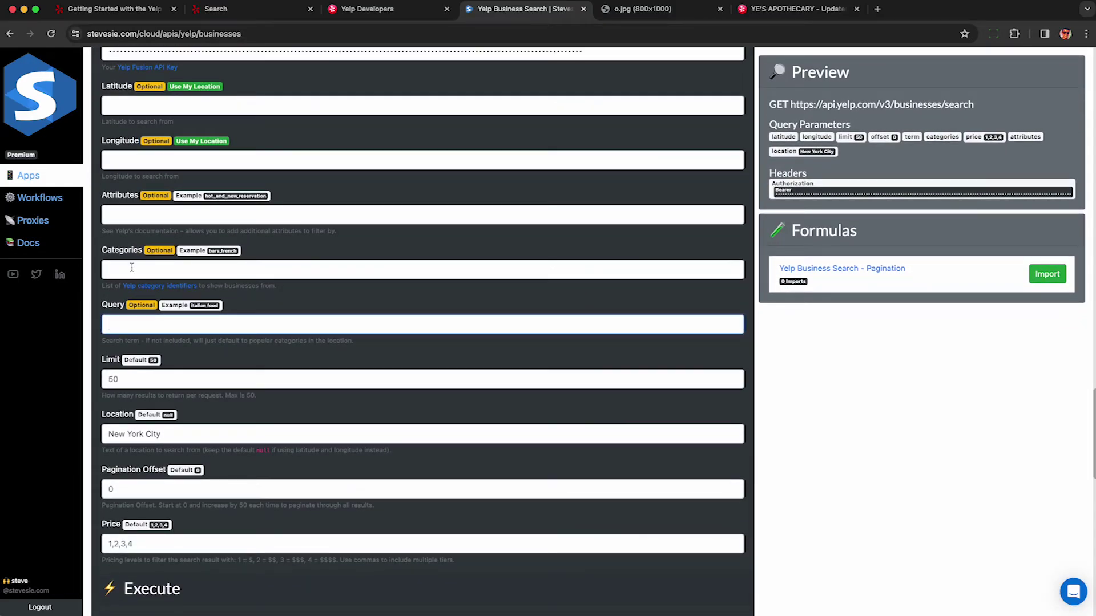
{"action": "left_click", "coordinate": [131, 268]}
{"action": "key", "text": "super+v"}
{"action": "double_click", "coordinate": [134, 270]}
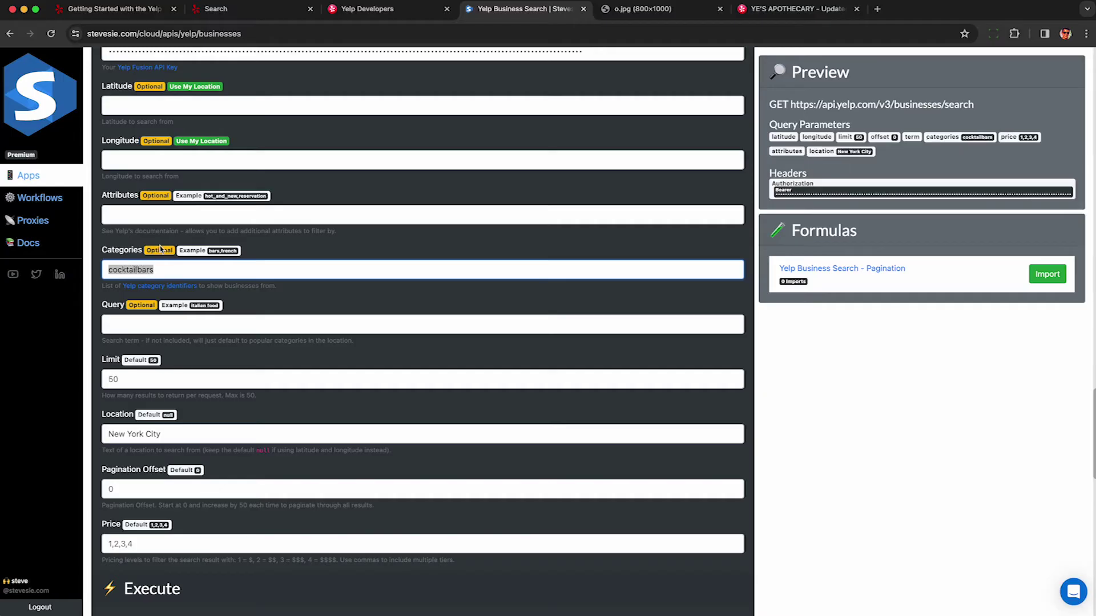
{"action": "left_click", "coordinate": [125, 269]}
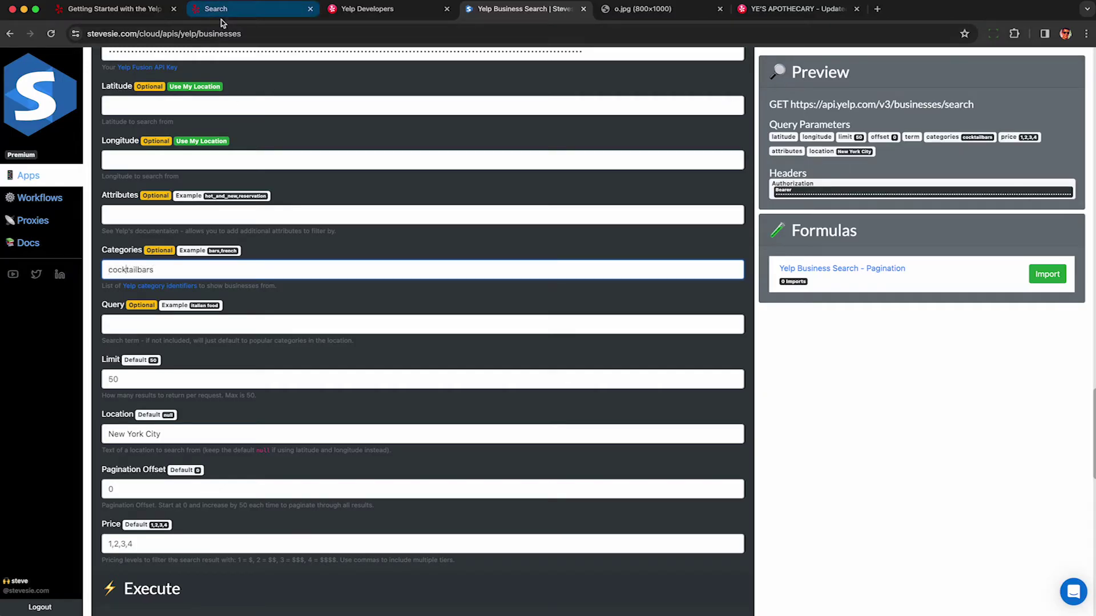
{"action": "left_click", "coordinate": [221, 16]}
{"action": "scroll", "coordinate": [375, 245], "scroll_direction": "up", "scroll_amount": 15}
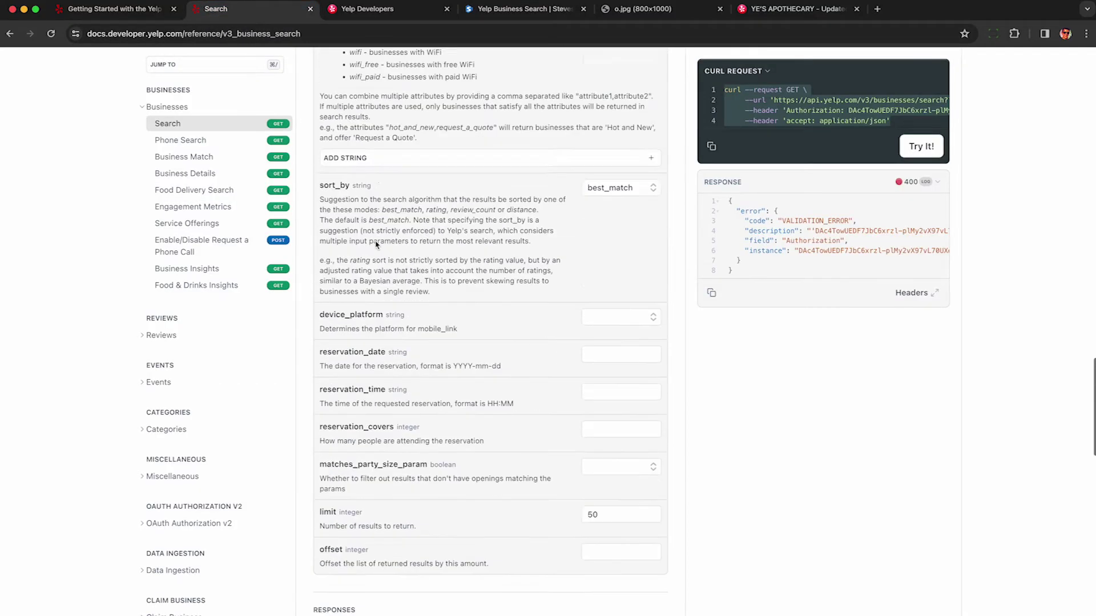
Step: Read the categories parameter description in Yelp's Search reference, then go back to Stevesie
{"action": "scroll", "coordinate": [375, 244], "scroll_direction": "up", "scroll_amount": 10}
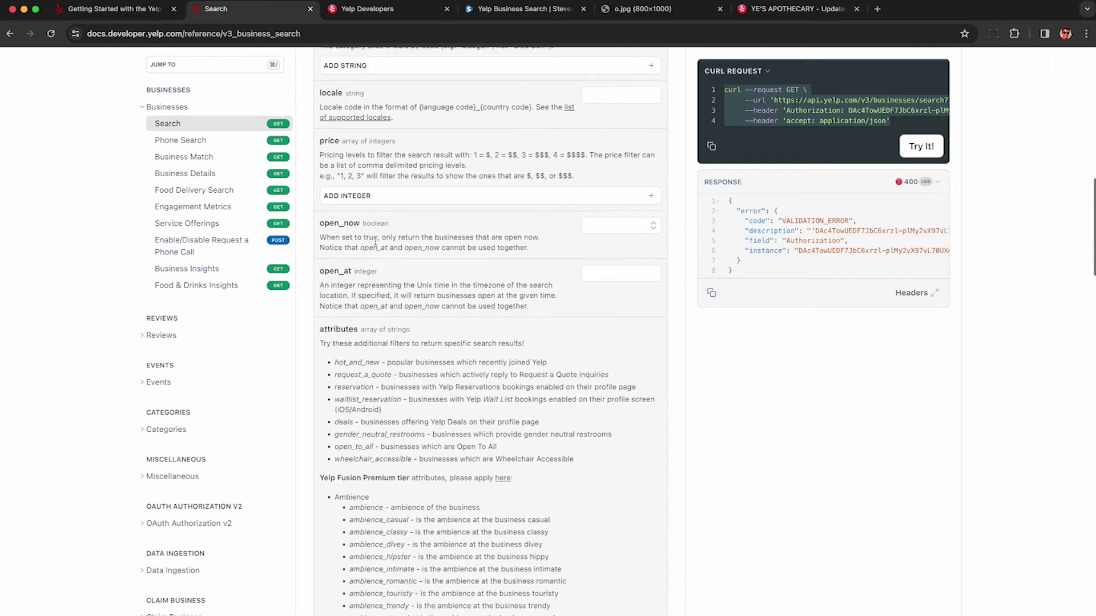
{"action": "scroll", "coordinate": [376, 241], "scroll_direction": "up", "scroll_amount": 3}
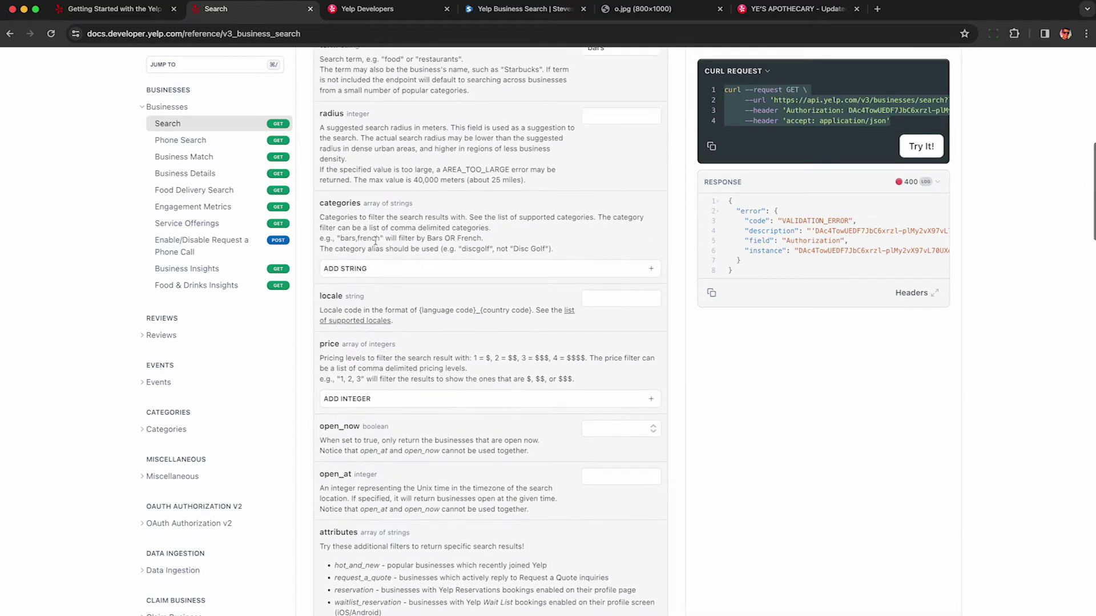
{"action": "left_click_drag", "start_coordinate": [320, 217], "coordinate": [571, 250]}
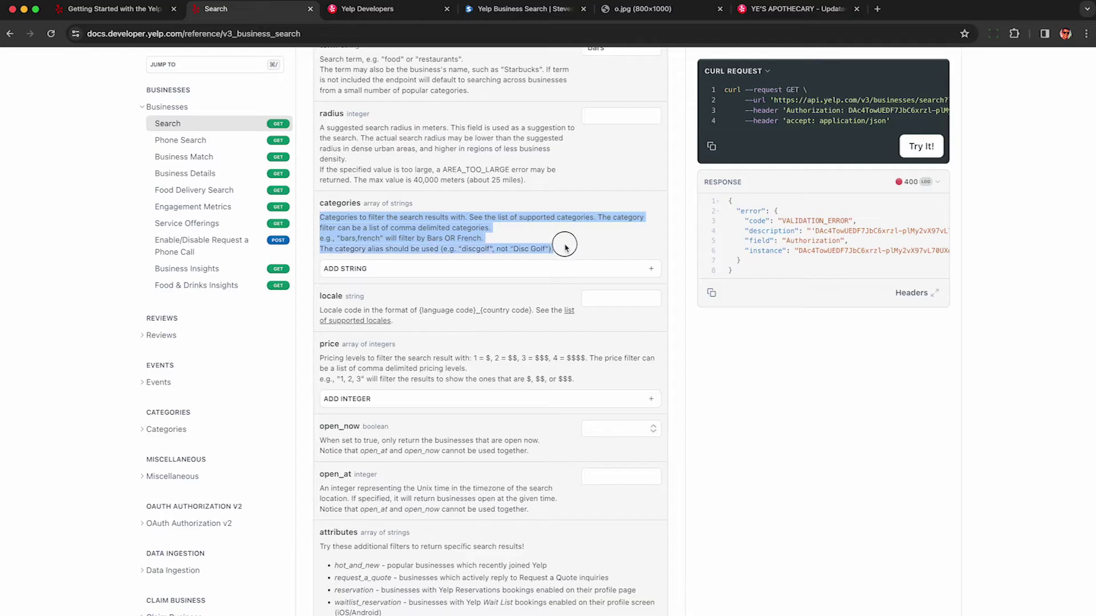
{"action": "left_click", "coordinate": [569, 248]}
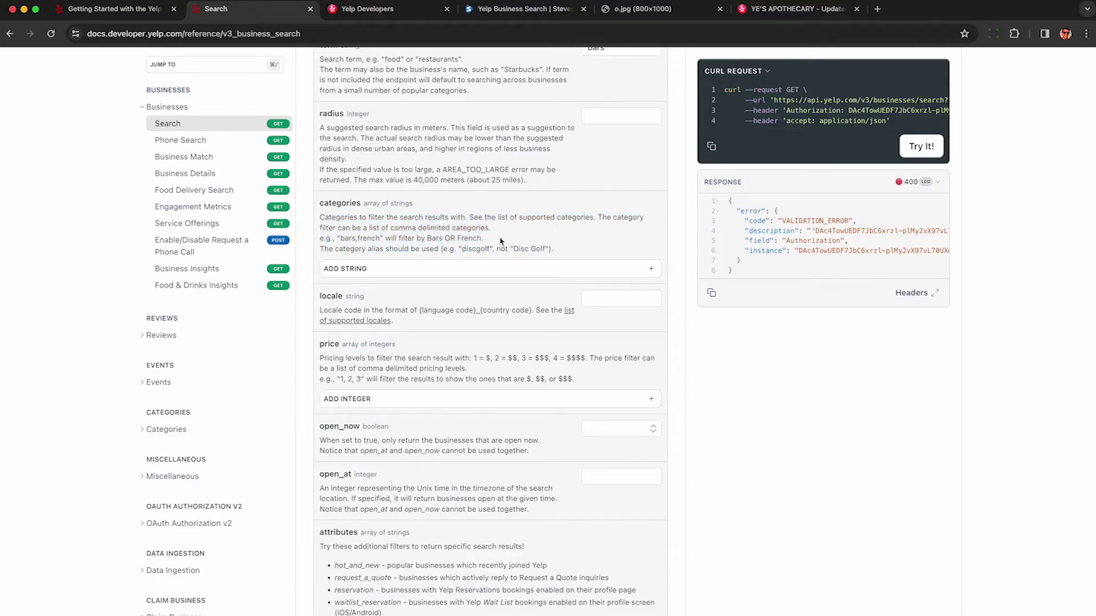
{"action": "left_click", "coordinate": [516, 10]}
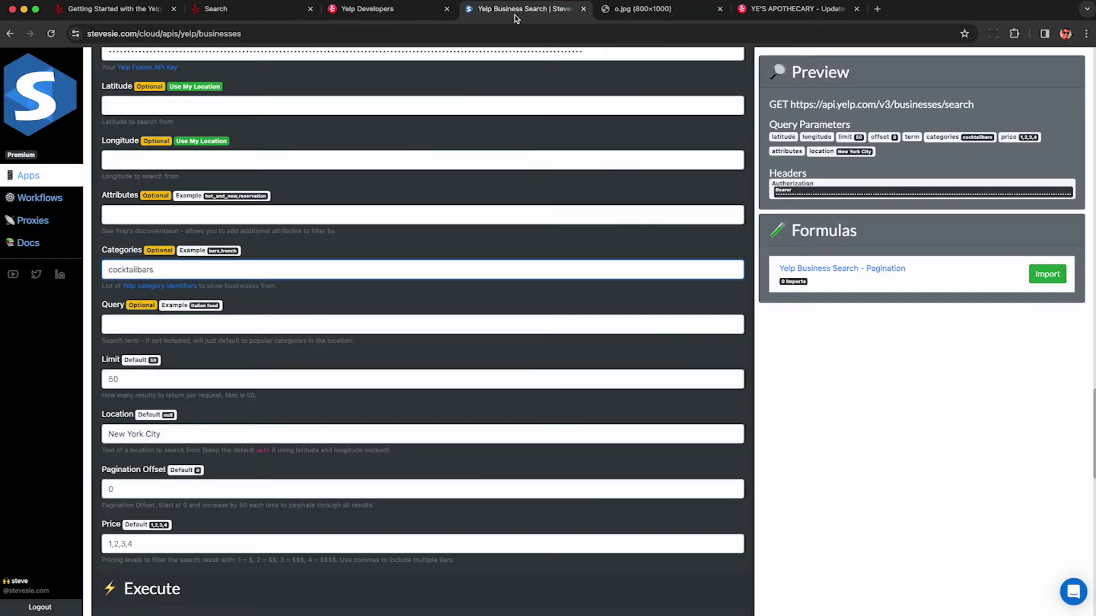
Step: Leave Categories as just cocktailbars and execute the New York City search
{"action": "left_click", "coordinate": [177, 263]}
{"action": "type", "text": ",bar"}
{"action": "key", "text": "shift+Left"}
{"action": "key", "text": "shift+Left"}
{"action": "key", "text": "shift+Left"}
{"action": "key", "text": "shift+Left"}
{"action": "key", "text": "BackSpace"}
{"action": "scroll", "coordinate": [213, 274], "scroll_direction": "down", "scroll_amount": 5}
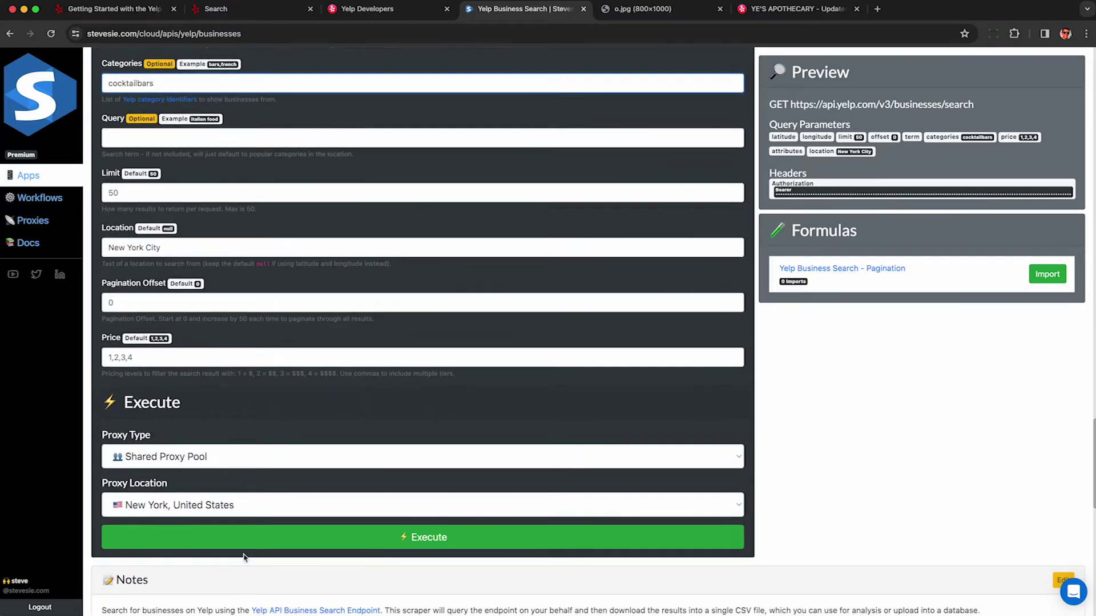
{"action": "left_click", "coordinate": [247, 539]}
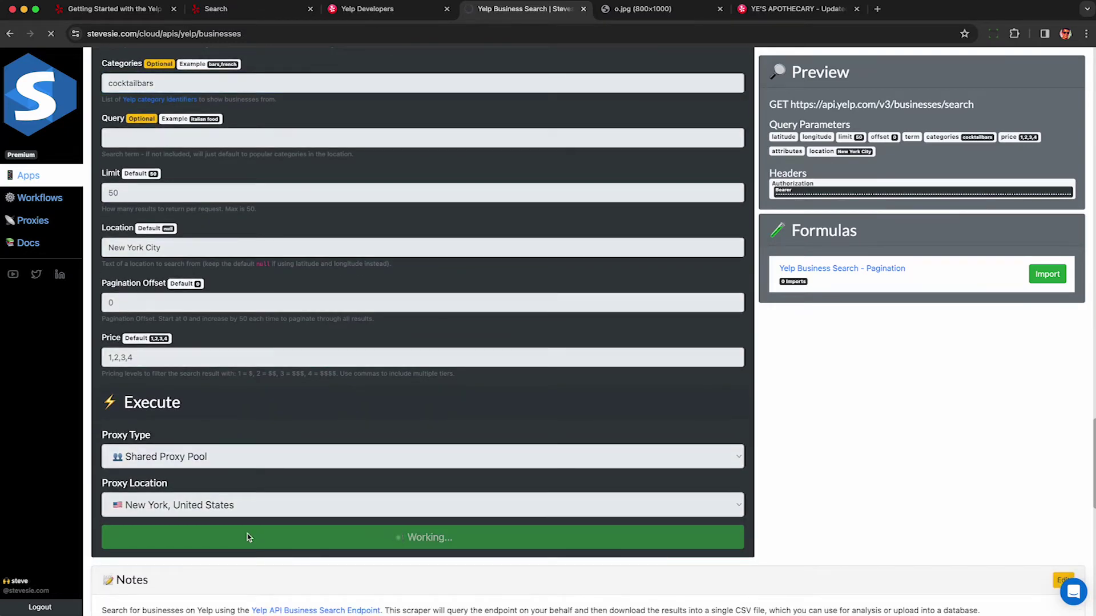
Step: Review the returned bars, including La Grande Boucherie, and the total of 887 businesses
{"action": "scroll", "coordinate": [308, 313], "scroll_direction": "down", "scroll_amount": 7}
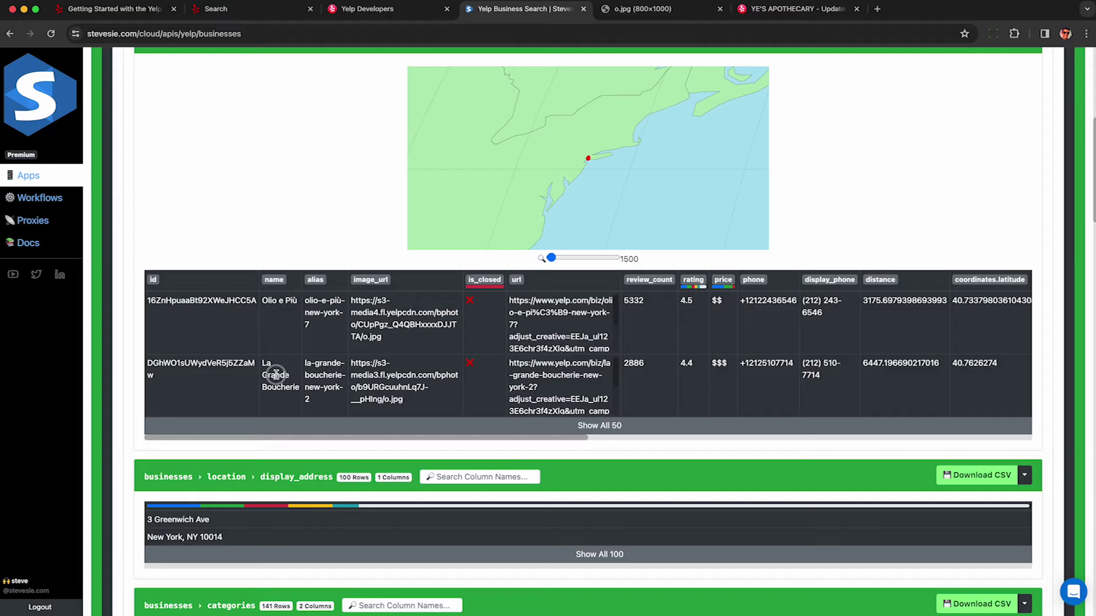
{"action": "triple_click", "coordinate": [275, 374]}
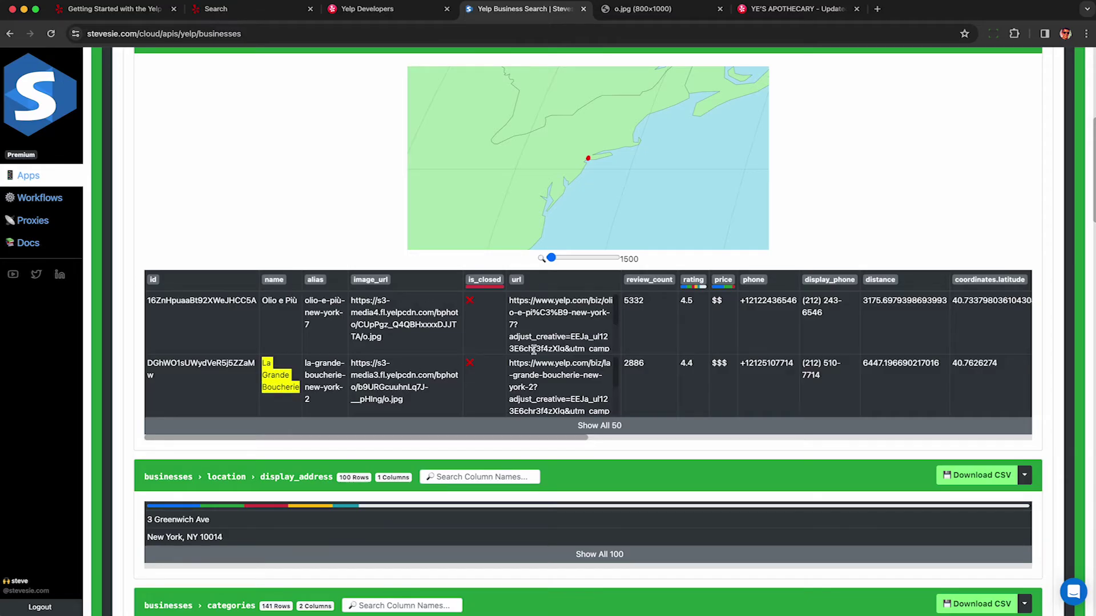
{"action": "triple_click", "coordinate": [541, 365]}
{"action": "left_click", "coordinate": [545, 368]}
{"action": "scroll", "coordinate": [310, 342], "scroll_direction": "down", "scroll_amount": 1}
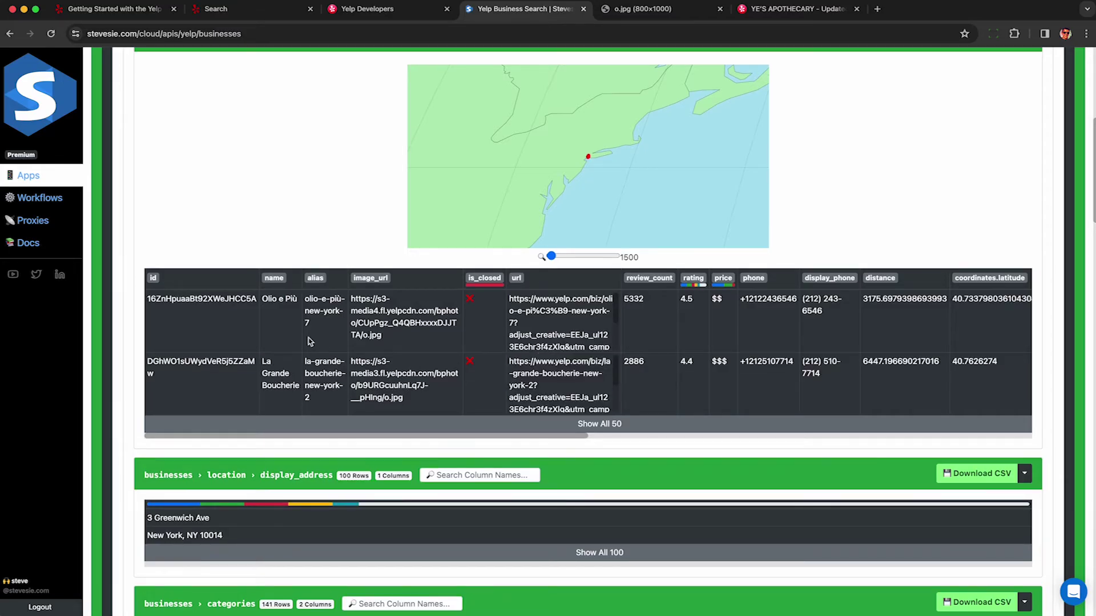
{"action": "scroll", "coordinate": [308, 341], "scroll_direction": "down", "scroll_amount": 8}
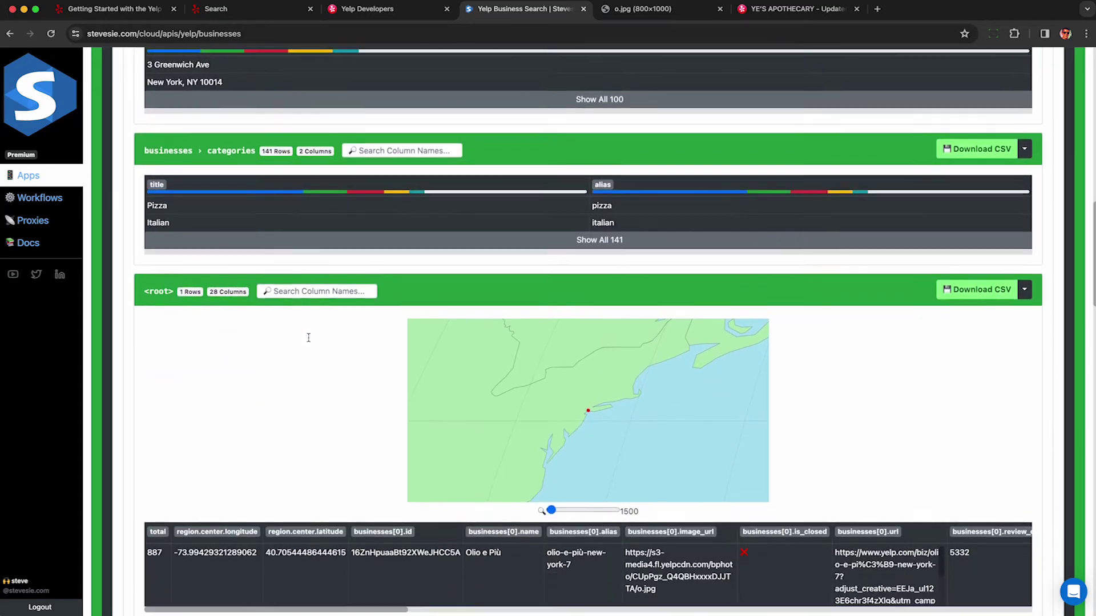
{"action": "scroll", "coordinate": [308, 338], "scroll_direction": "down", "scroll_amount": 2}
{"action": "double_click", "coordinate": [152, 433]}
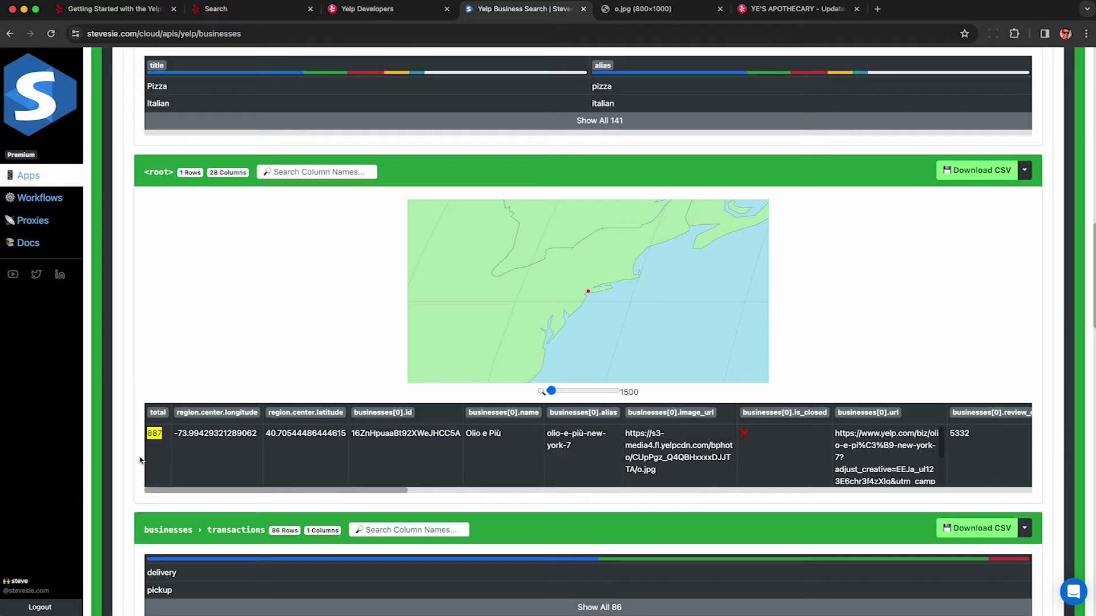
{"action": "left_click", "coordinate": [140, 444]}
{"action": "scroll", "coordinate": [140, 444], "scroll_direction": "down", "scroll_amount": 8}
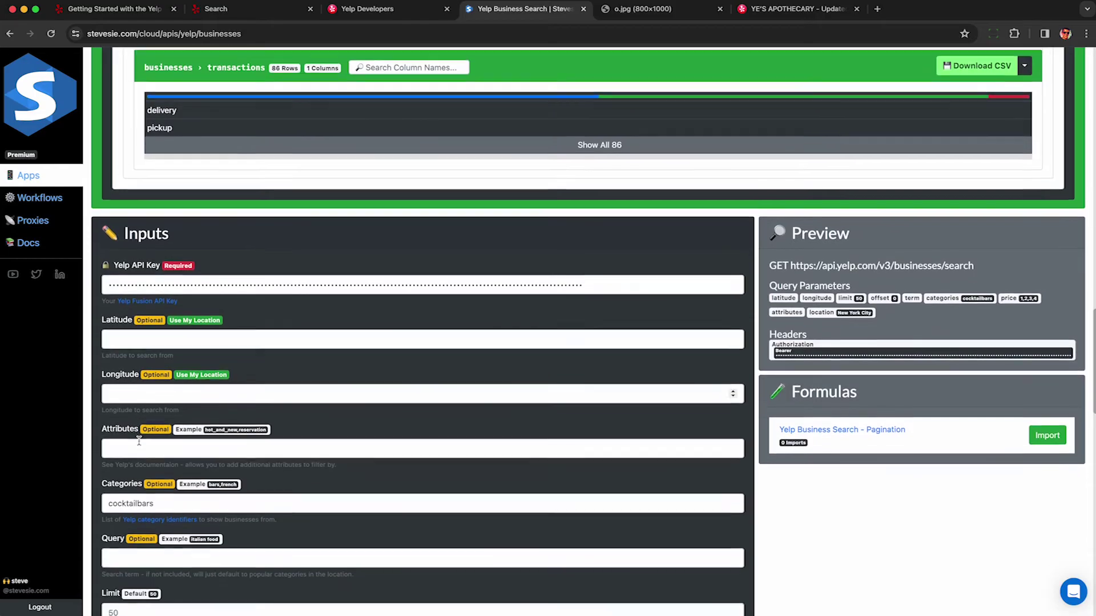
Step: Set Pagination Offset to 50 and execute the search for the next page
{"action": "scroll", "coordinate": [139, 441], "scroll_direction": "down", "scroll_amount": 5}
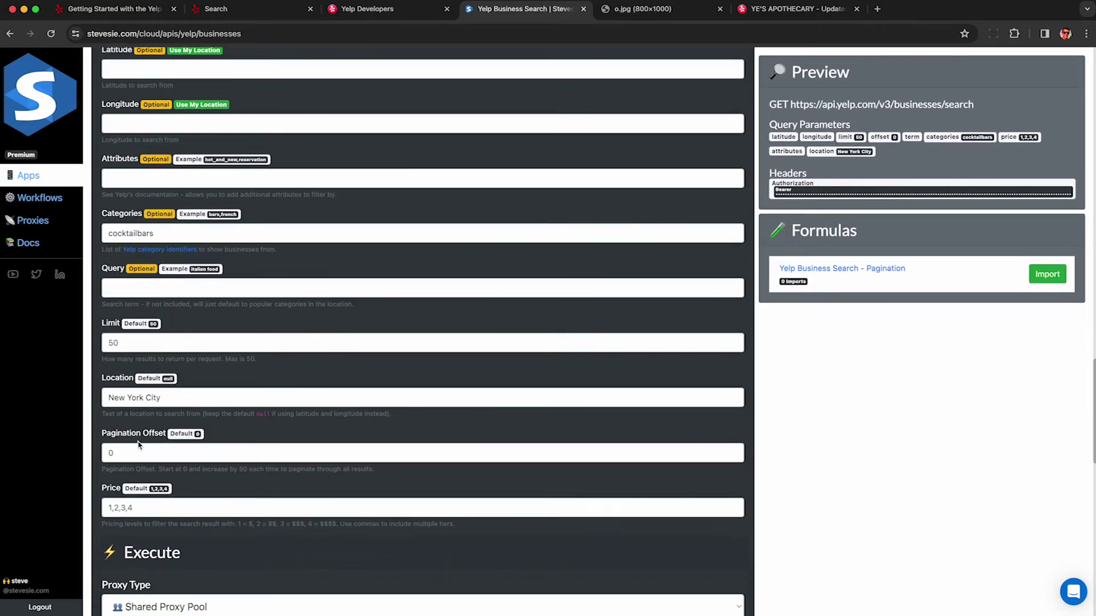
{"action": "scroll", "coordinate": [138, 443], "scroll_direction": "down", "scroll_amount": 1}
{"action": "left_click", "coordinate": [123, 412]}
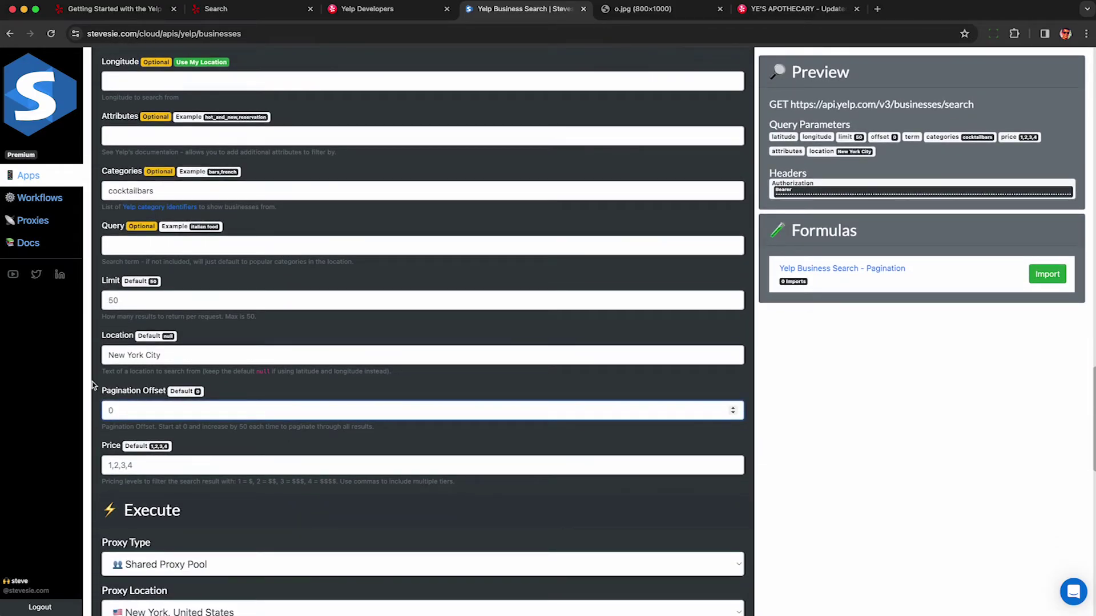
{"action": "type", "text": "50"}
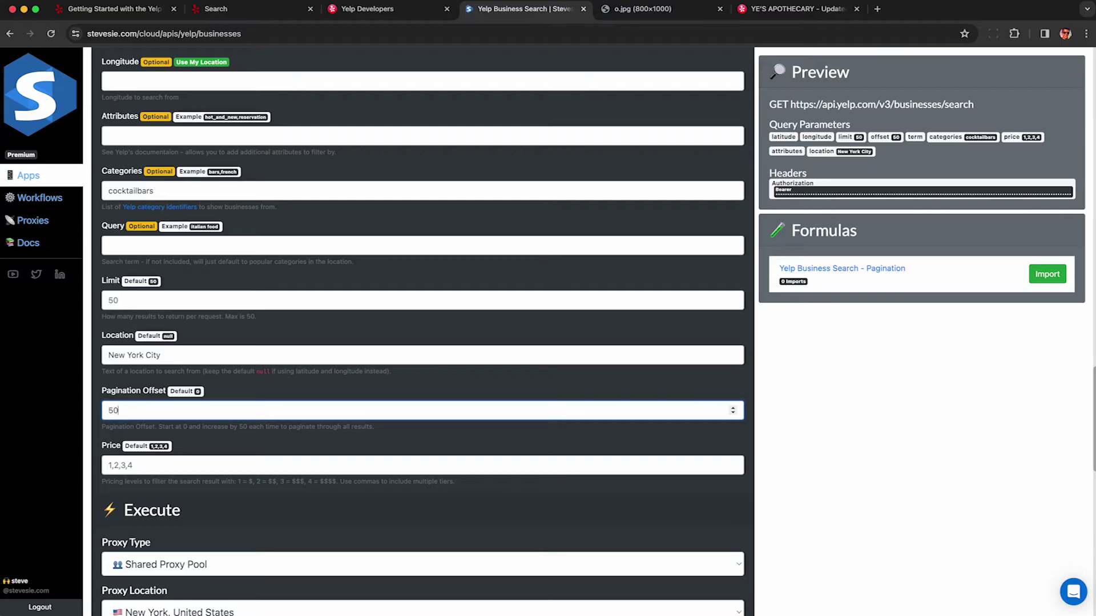
{"action": "scroll", "coordinate": [258, 428], "scroll_direction": "down", "scroll_amount": 4}
{"action": "left_click", "coordinate": [259, 463]}
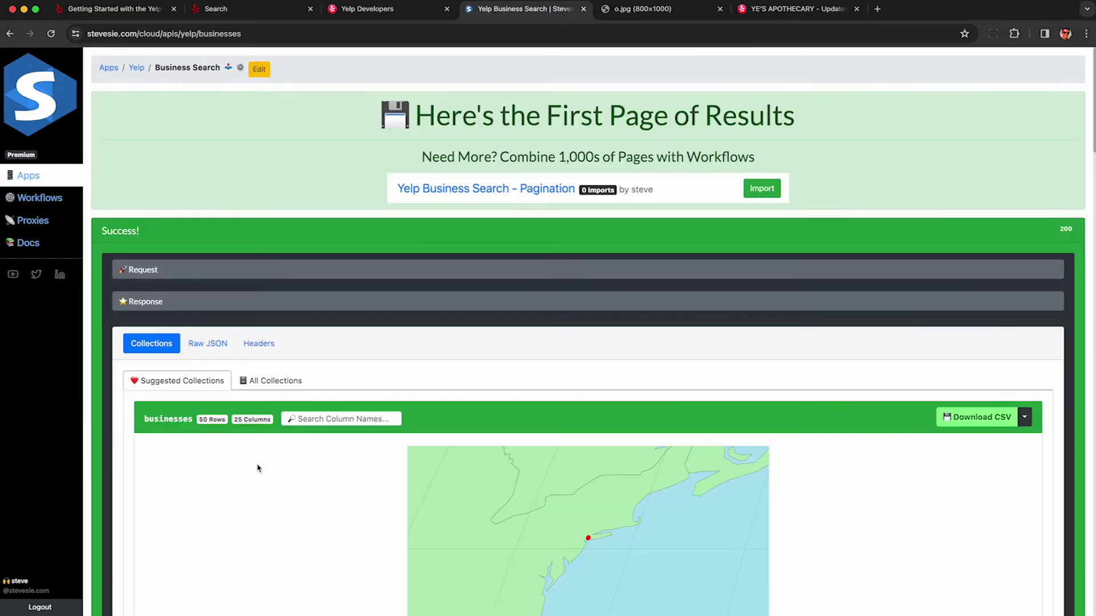
Step: Review The Musket Room and Dolly Varden results and copy The Musket Room's business id
{"action": "scroll", "coordinate": [259, 451], "scroll_direction": "down", "scroll_amount": 5}
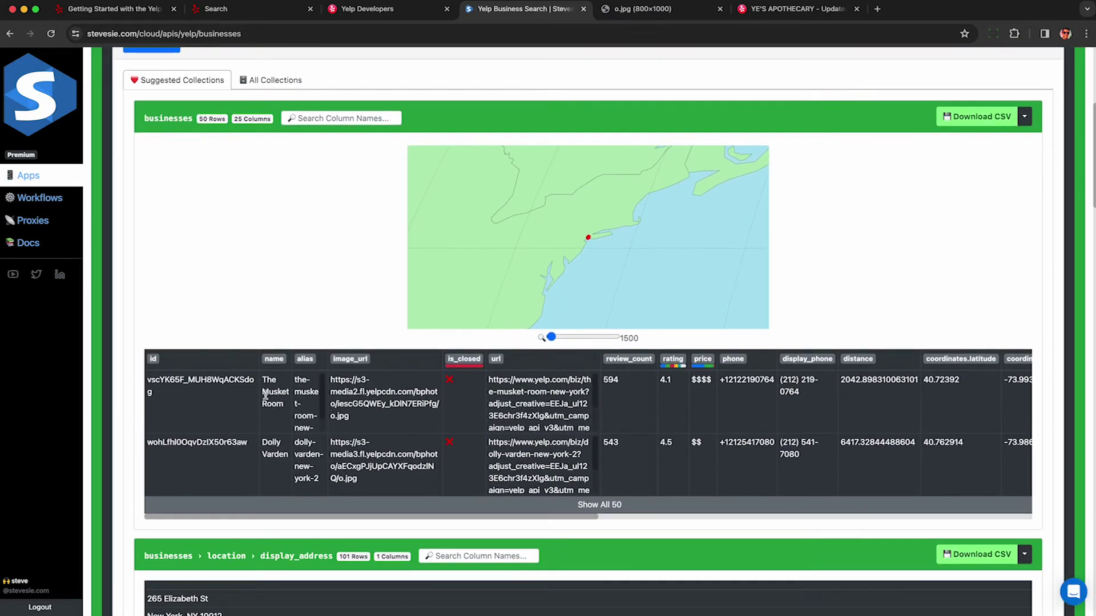
{"action": "double_click", "coordinate": [266, 394]}
{"action": "triple_click", "coordinate": [266, 452]}
{"action": "left_click", "coordinate": [273, 452]}
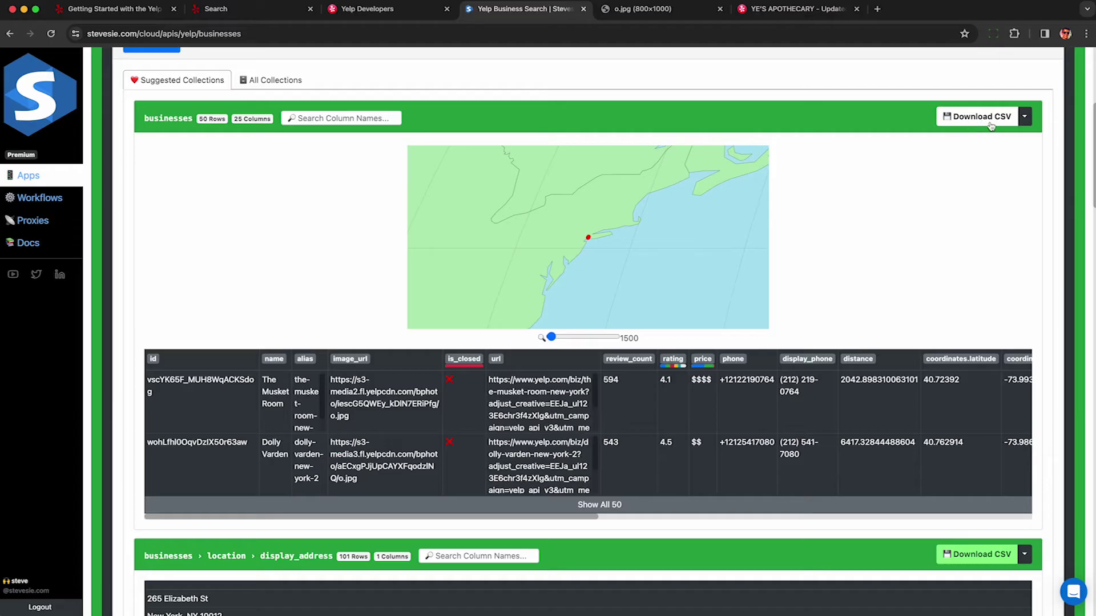
{"action": "triple_click", "coordinate": [817, 382]}
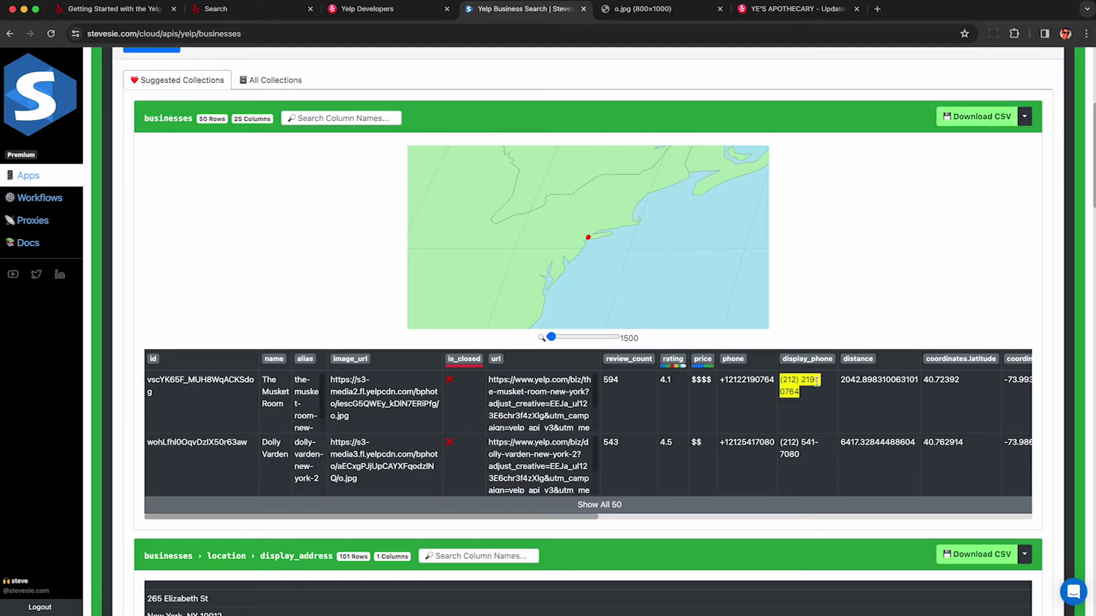
{"action": "left_click", "coordinate": [775, 387]}
{"action": "triple_click", "coordinate": [181, 381]}
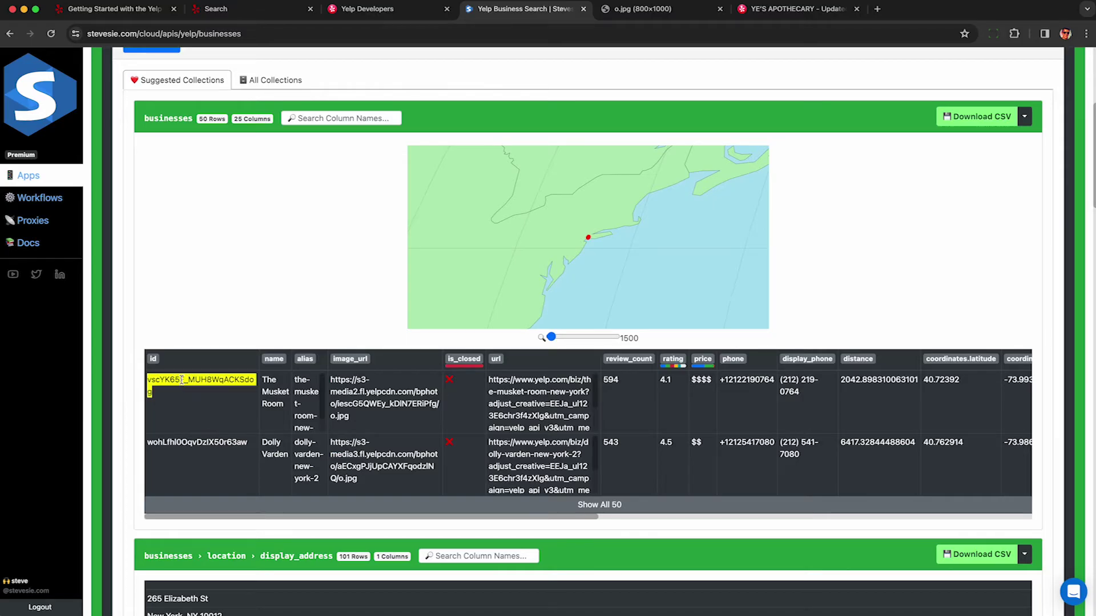
{"action": "scroll", "coordinate": [225, 311], "scroll_direction": "up", "scroll_amount": 5}
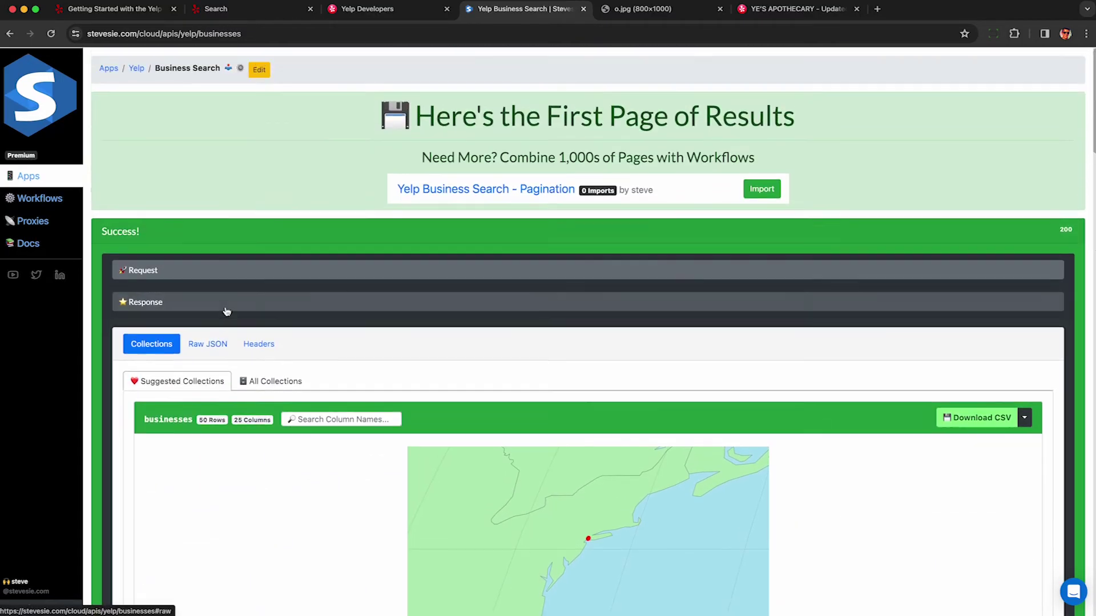
{"action": "right_click", "coordinate": [136, 68]}
Step: Run Scrape Yelp Reviews with The Musket Room's business id and the saved API key
{"action": "left_click", "coordinate": [152, 78]}
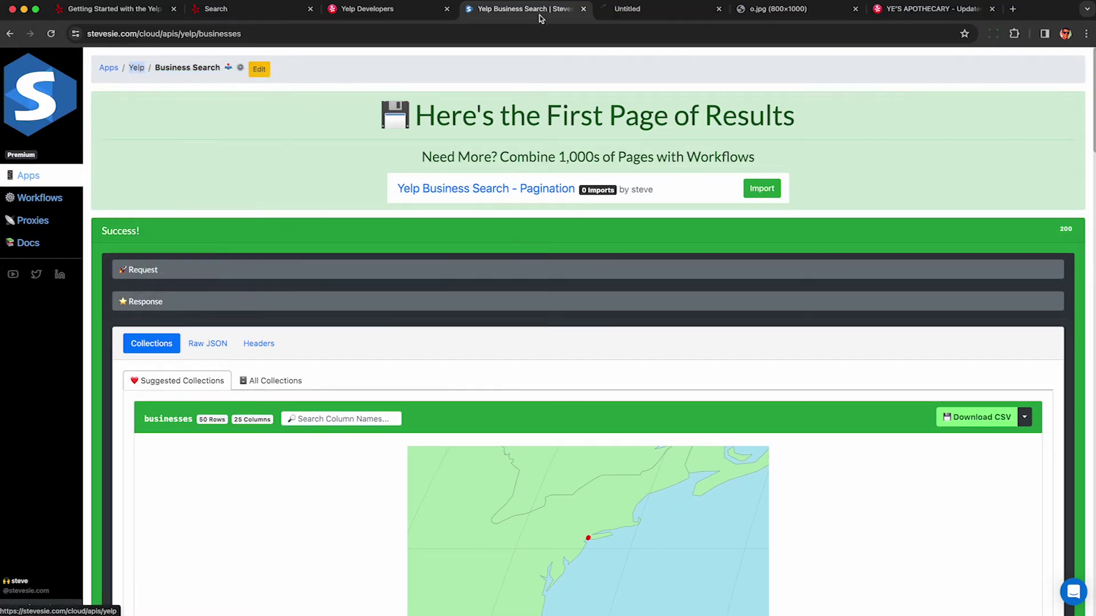
{"action": "left_click", "coordinate": [618, 10]}
{"action": "left_click", "coordinate": [749, 192]}
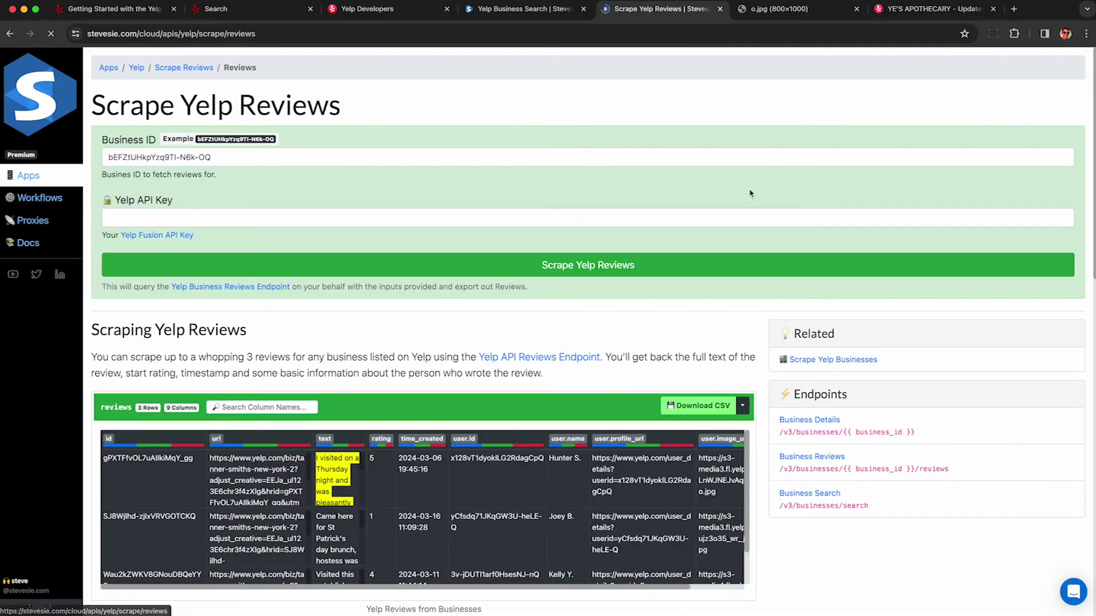
{"action": "triple_click", "coordinate": [307, 162]}
{"action": "type", "text": "vscYK65F_MUH8WqACKSdog"}
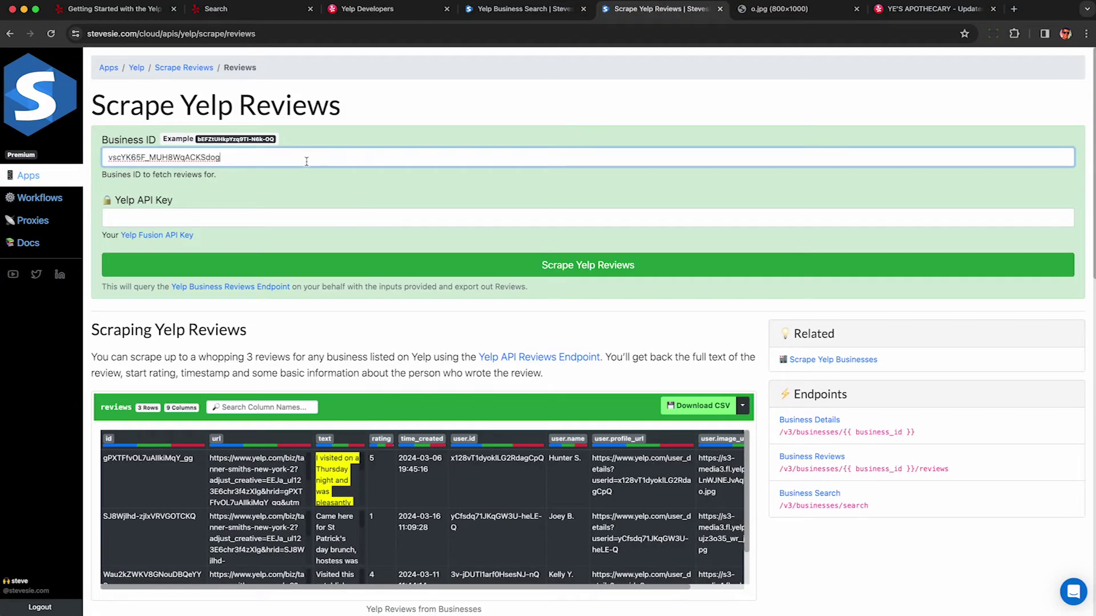
{"action": "left_click", "coordinate": [276, 216]}
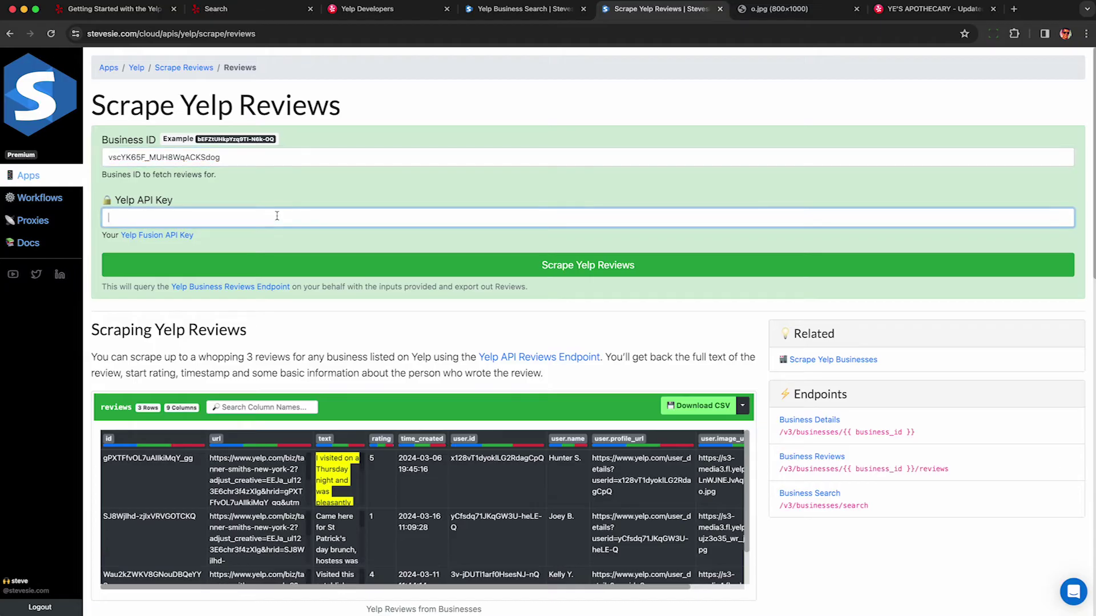
{"action": "left_click", "coordinate": [367, 9]}
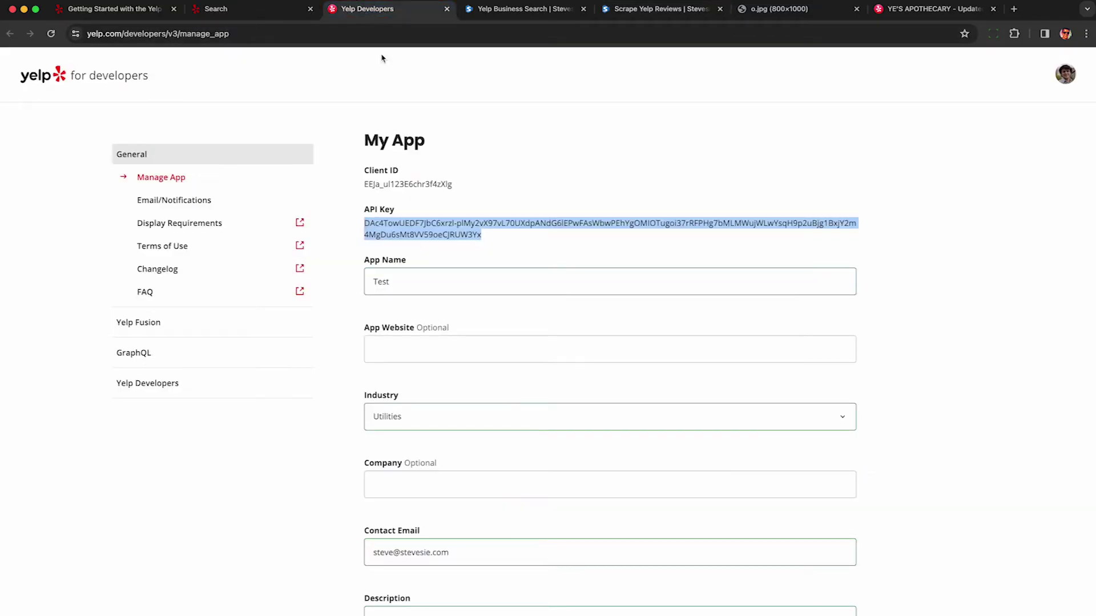
{"action": "left_click", "coordinate": [667, 8]}
{"action": "left_click", "coordinate": [429, 213]}
{"action": "key", "text": "super+v"}
{"action": "left_click", "coordinate": [425, 265]}
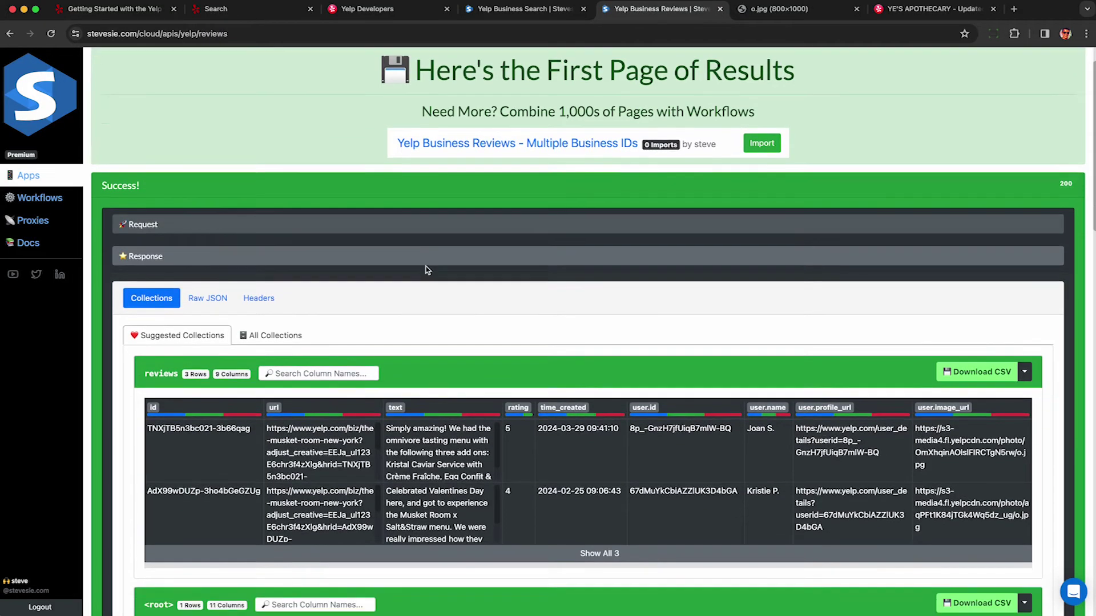
{"action": "scroll", "coordinate": [425, 266], "scroll_direction": "down", "scroll_amount": 3}
Step: Show all three reviews, then open the first reviewer's profile from its user.profile_url link
{"action": "left_click", "coordinate": [580, 432]}
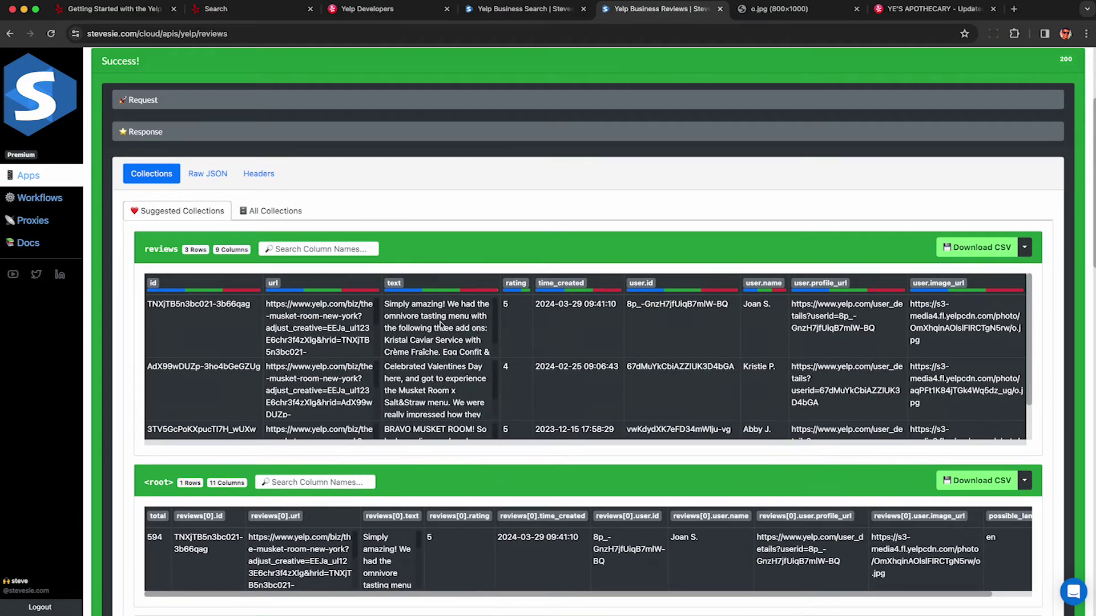
{"action": "left_click", "coordinate": [438, 311]}
{"action": "left_click", "coordinate": [431, 381]}
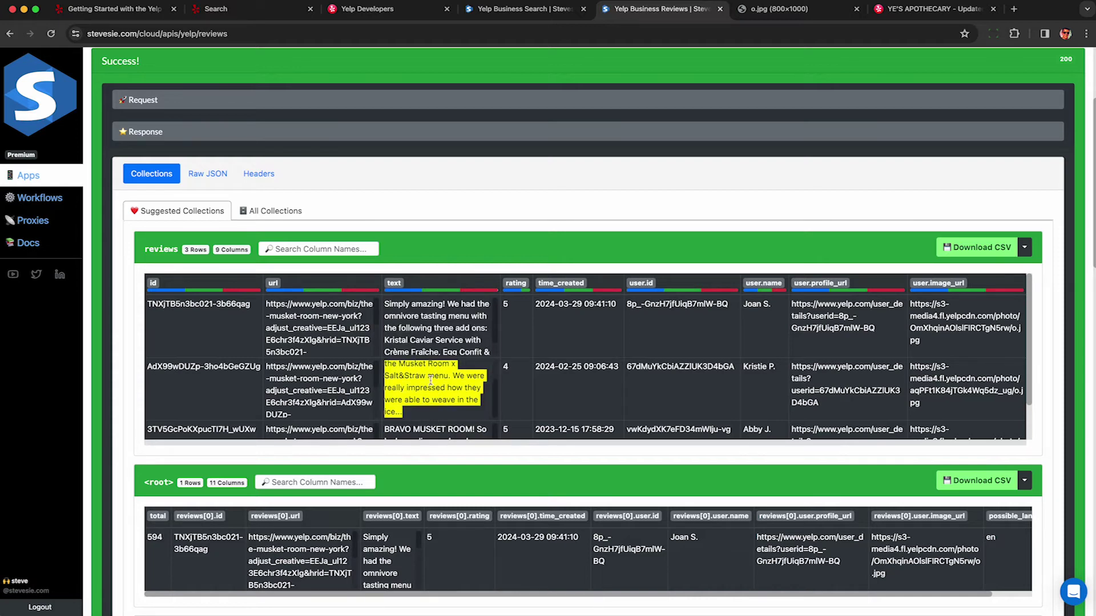
{"action": "left_click", "coordinate": [424, 432]}
{"action": "scroll", "coordinate": [424, 432], "scroll_direction": "down", "scroll_amount": 1}
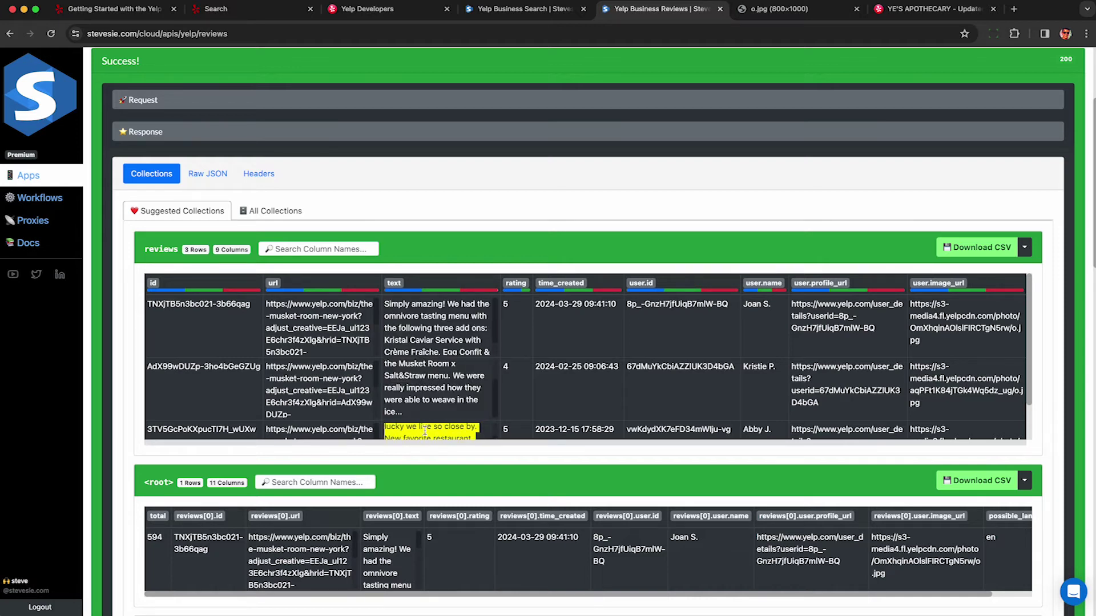
{"action": "scroll", "coordinate": [424, 390], "scroll_direction": "down", "scroll_amount": 3}
{"action": "scroll", "coordinate": [566, 330], "scroll_direction": "up", "scroll_amount": 2}
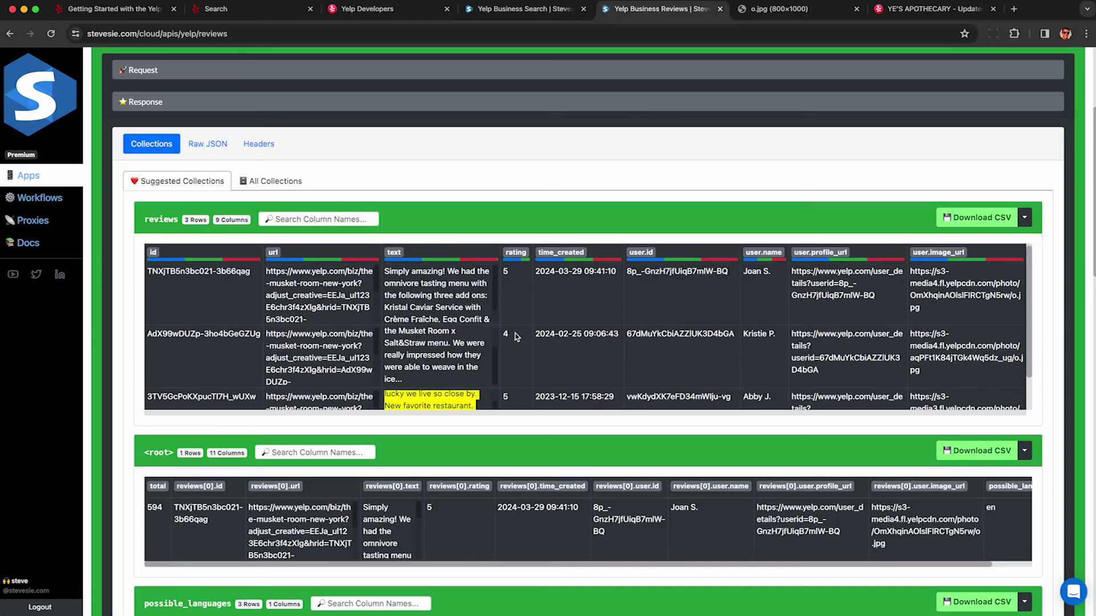
{"action": "left_click", "coordinate": [760, 273]}
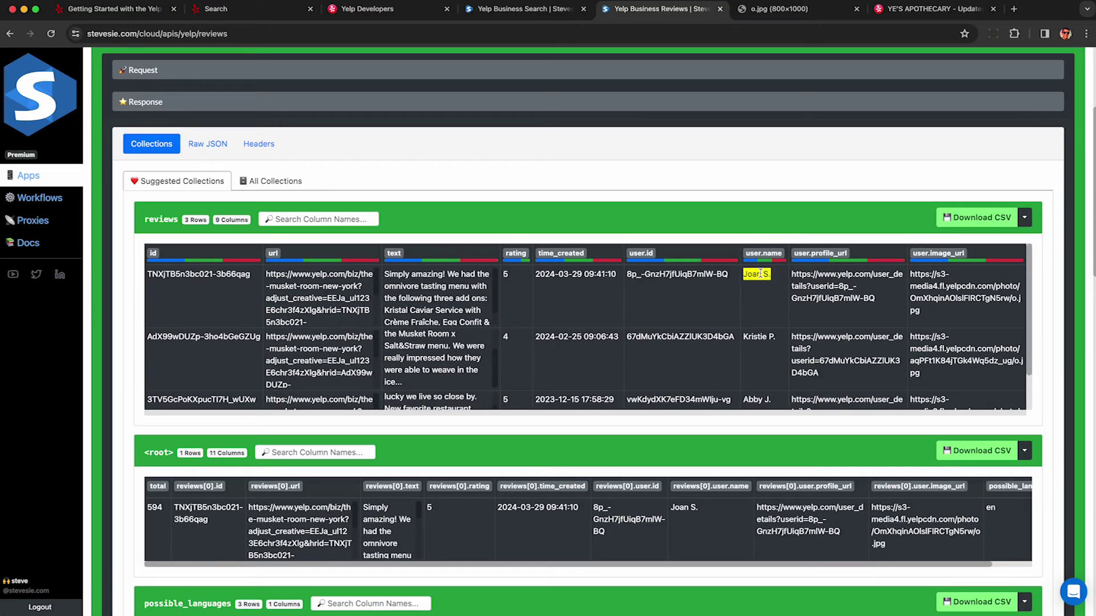
{"action": "left_click", "coordinate": [819, 282]}
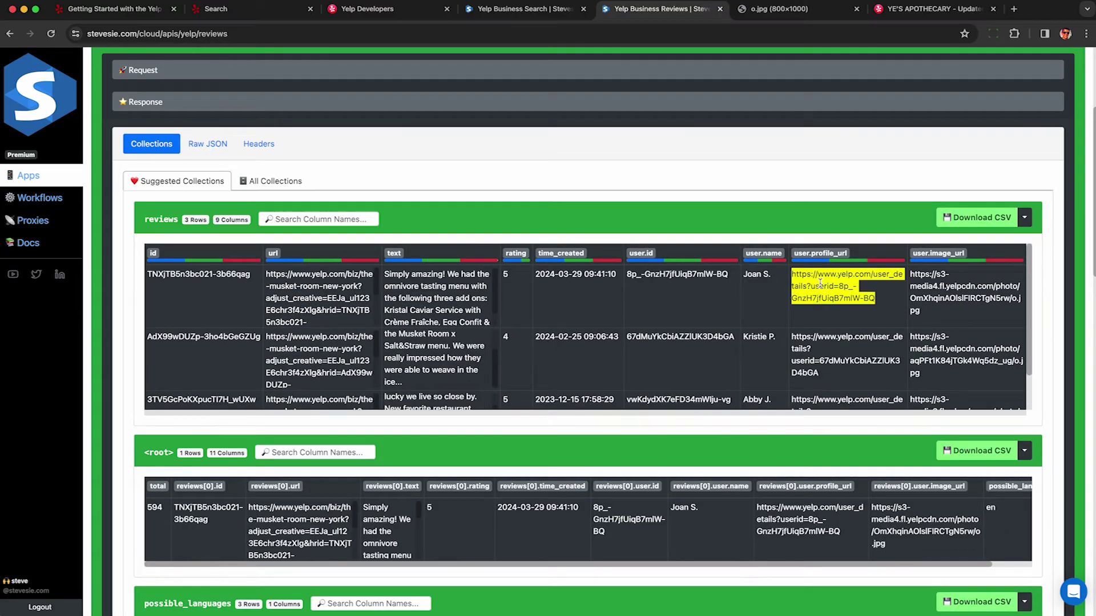
{"action": "left_click", "coordinate": [820, 284]}
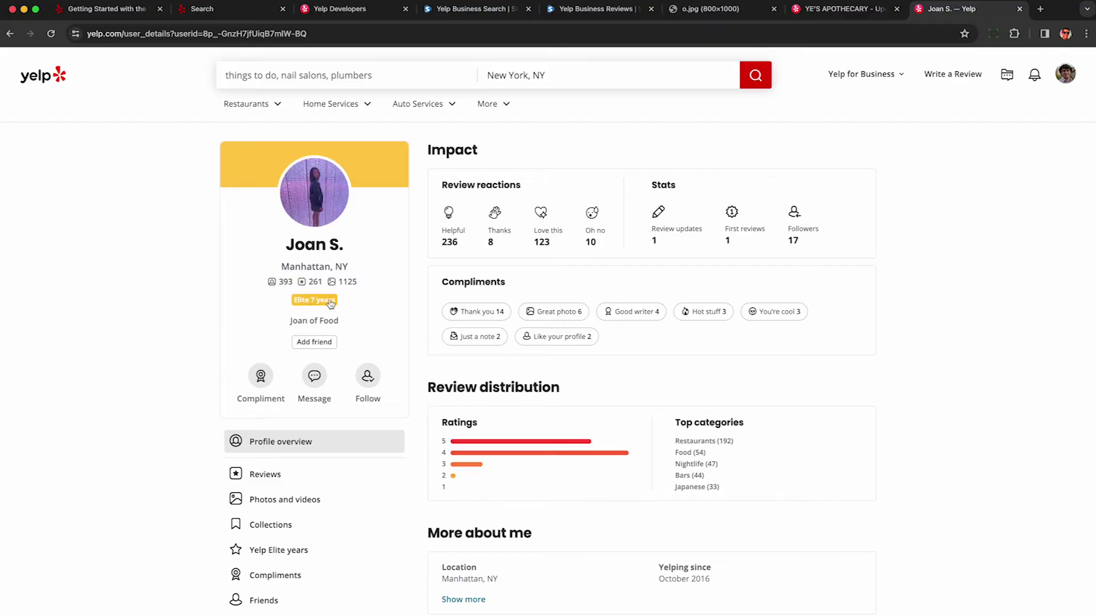
Step: On The Musket Room's Yelp page, check review dates Mar 29, 2024 and Feb 25, 2024
{"action": "key", "text": "super+bracketleft"}
{"action": "left_click_drag", "start_coordinate": [965, 14], "coordinate": [716, 13]}
{"action": "scroll", "coordinate": [428, 360], "scroll_direction": "down", "scroll_amount": 4}
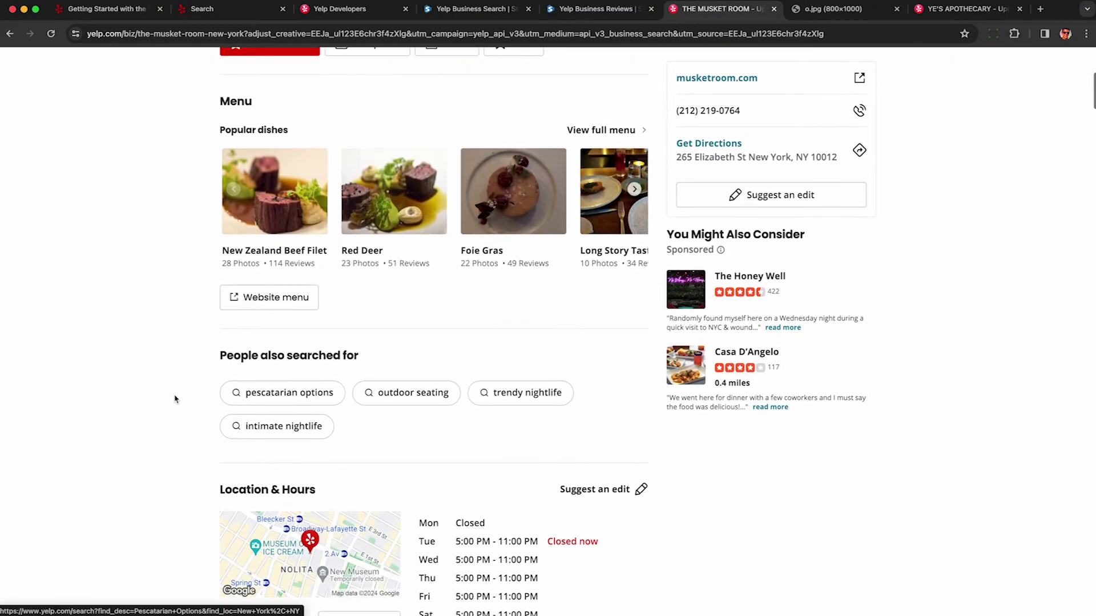
{"action": "scroll", "coordinate": [175, 399], "scroll_direction": "down", "scroll_amount": 8}
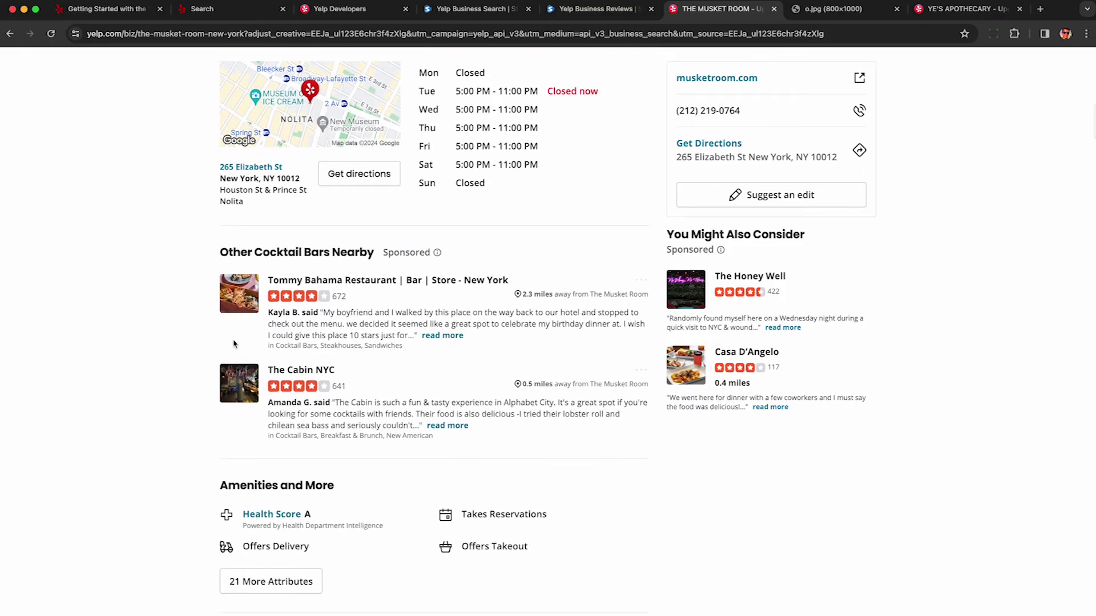
{"action": "scroll", "coordinate": [286, 251], "scroll_direction": "down", "scroll_amount": 15}
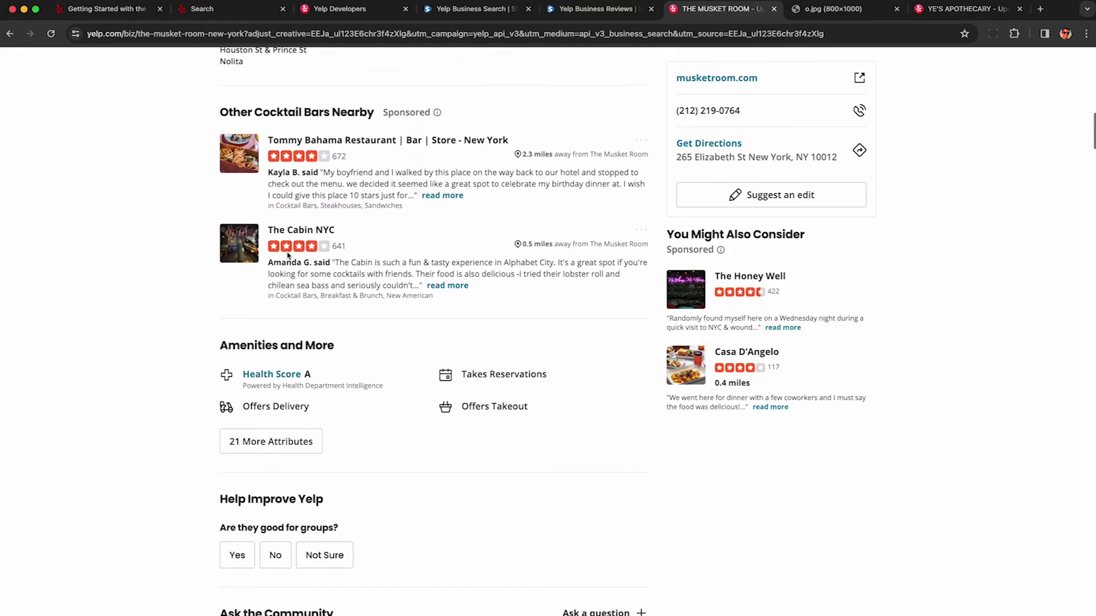
{"action": "scroll", "coordinate": [288, 255], "scroll_direction": "down", "scroll_amount": 5}
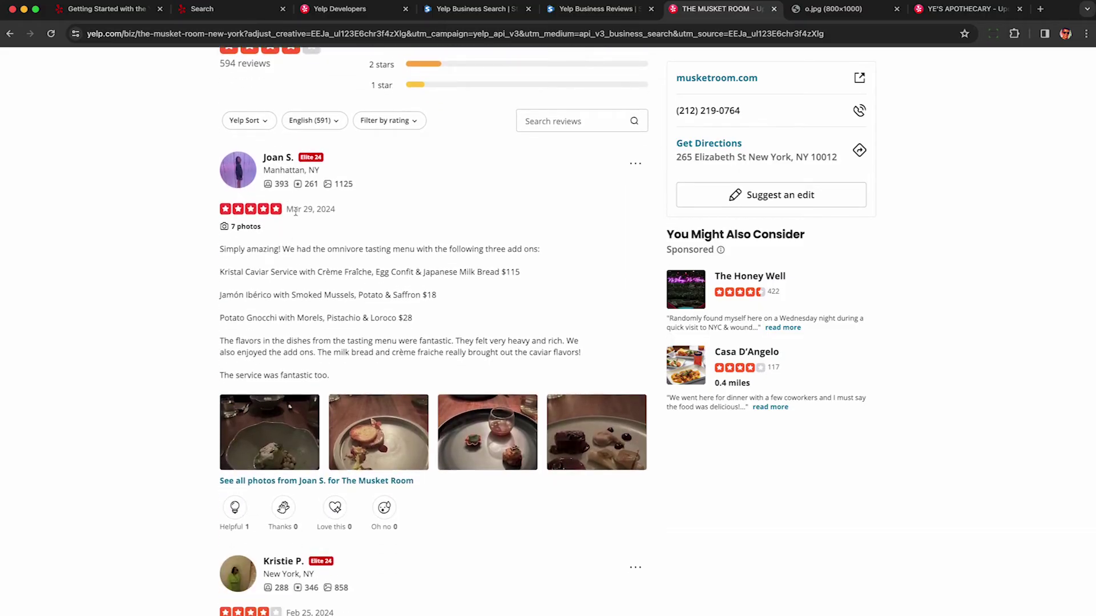
{"action": "left_click_drag", "start_coordinate": [288, 210], "coordinate": [337, 212]}
{"action": "left_click", "coordinate": [337, 214]}
{"action": "scroll", "coordinate": [302, 219], "scroll_direction": "down", "scroll_amount": 6}
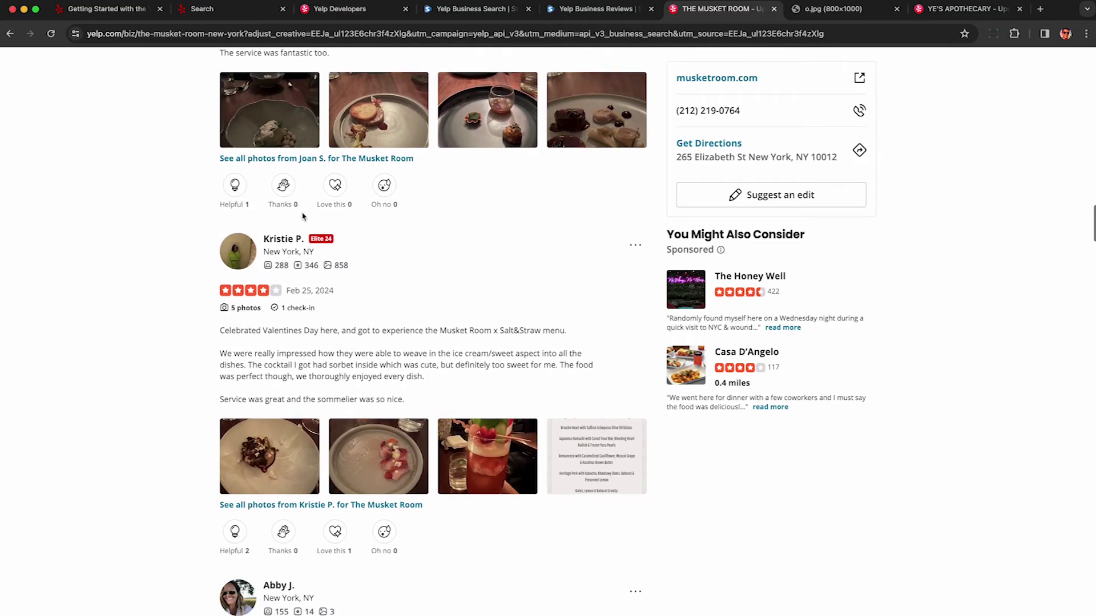
{"action": "left_click_drag", "start_coordinate": [287, 293], "coordinate": [342, 294]}
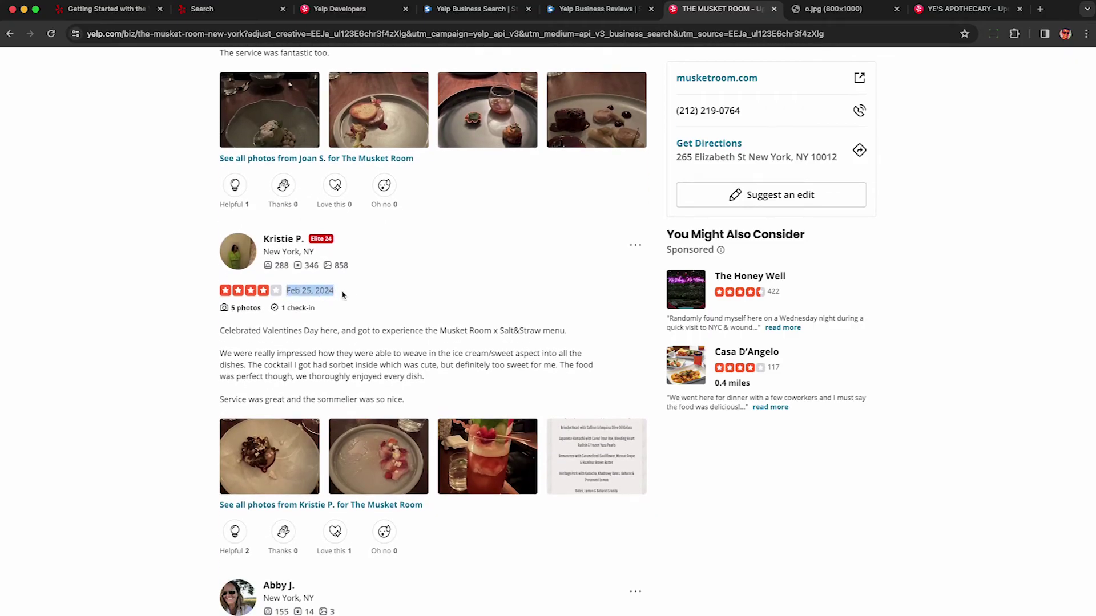
{"action": "left_click", "coordinate": [583, 11]}
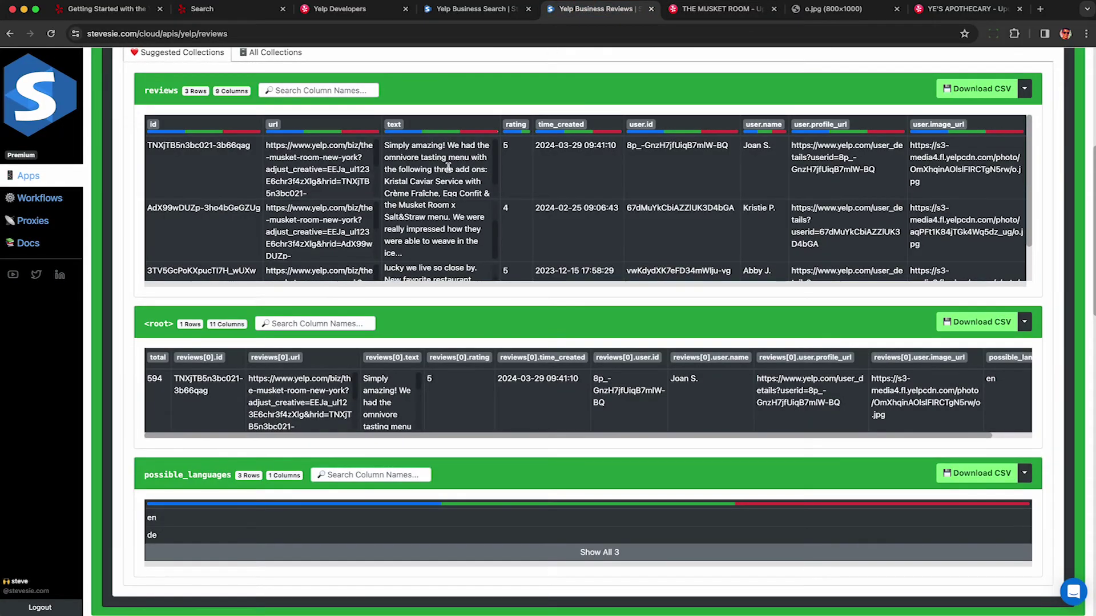
Step: Compare the second and third reviewer names against The Musket Room's Yelp page
{"action": "double_click", "coordinate": [757, 206]}
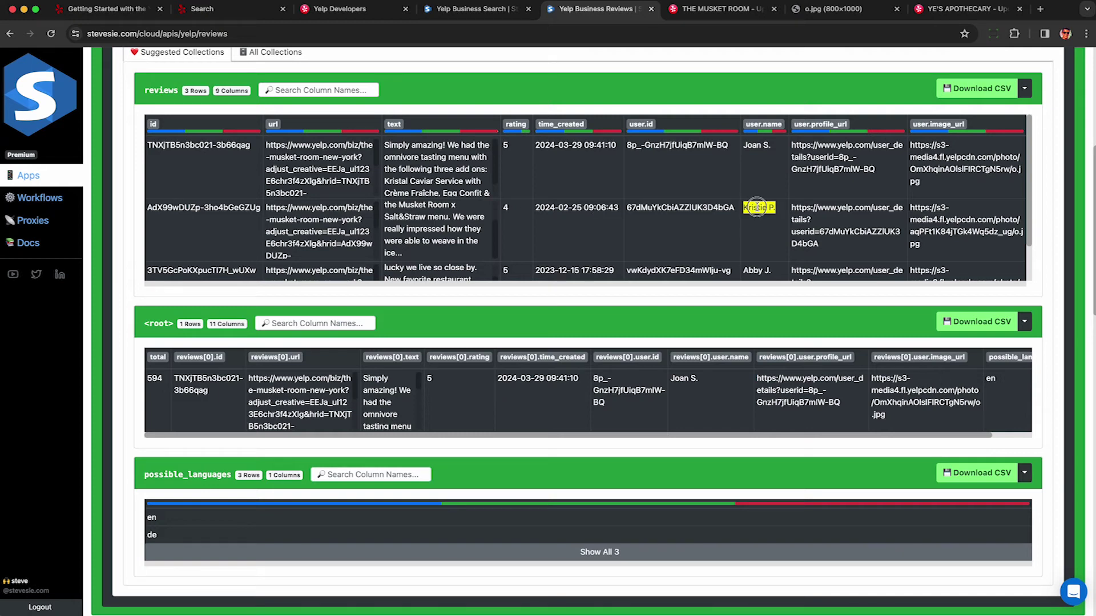
{"action": "scroll", "coordinate": [756, 206], "scroll_direction": "down", "scroll_amount": 2}
{"action": "double_click", "coordinate": [751, 227]}
{"action": "left_click_drag", "start_coordinate": [751, 227], "coordinate": [750, 249]}
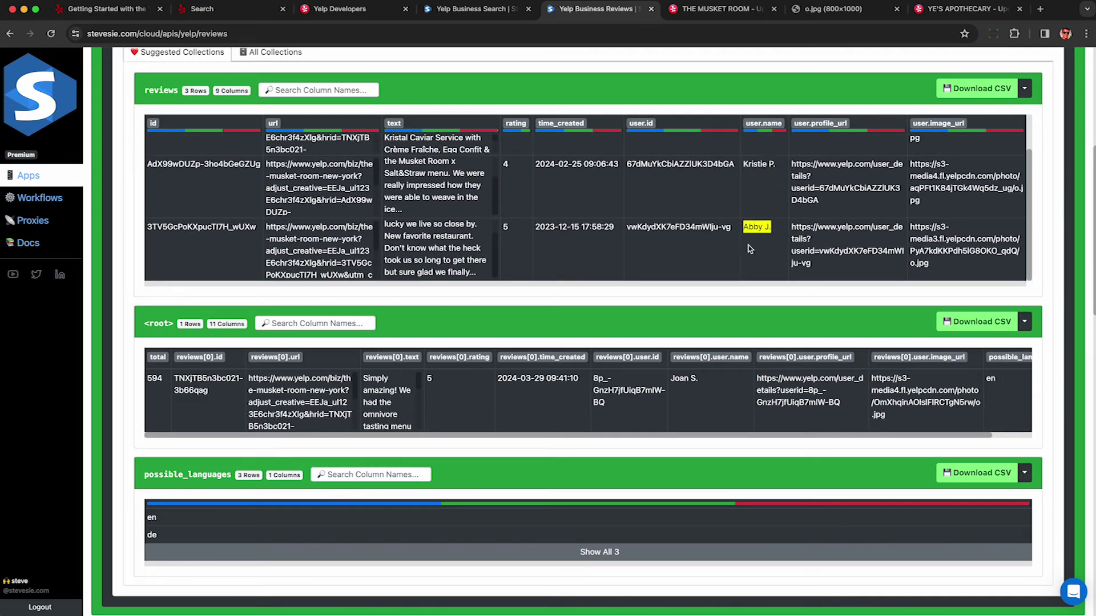
{"action": "left_click", "coordinate": [704, 10]}
{"action": "scroll", "coordinate": [408, 410], "scroll_direction": "down", "scroll_amount": 4}
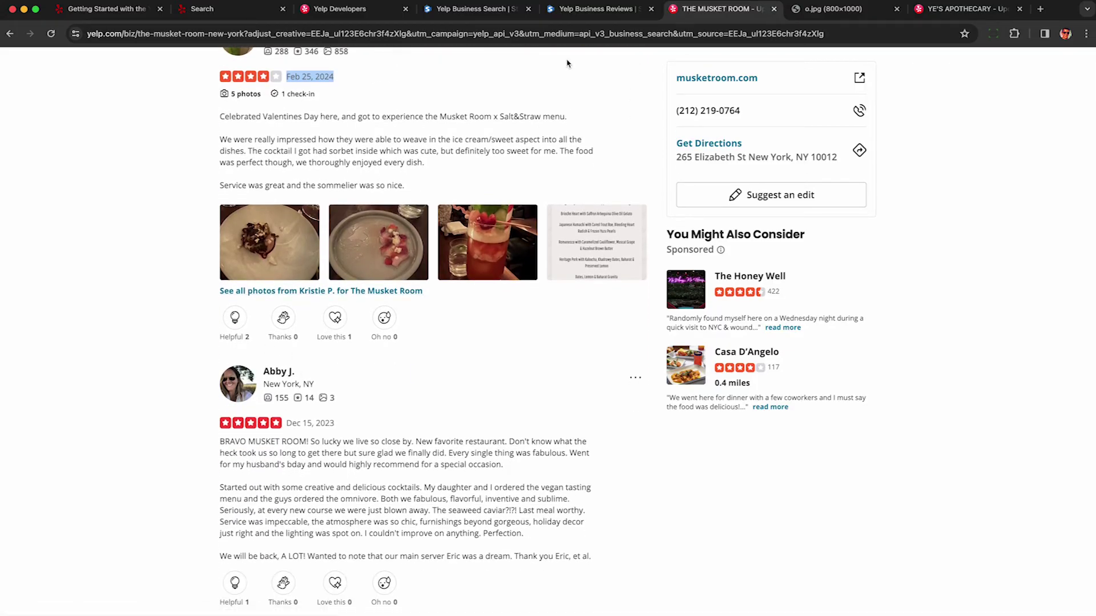
Step: Search The Musket Room's Yelp page for the review phrase 'Japanese Milk' to confirm it matches
{"action": "left_click", "coordinate": [591, 17]}
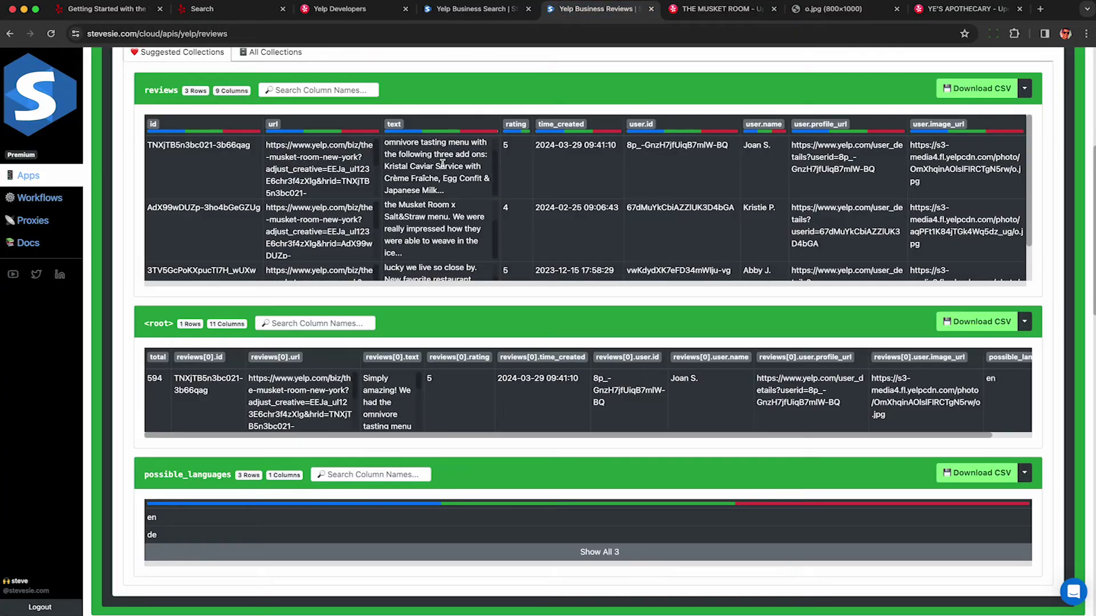
{"action": "scroll", "coordinate": [442, 164], "scroll_direction": "down", "scroll_amount": 1}
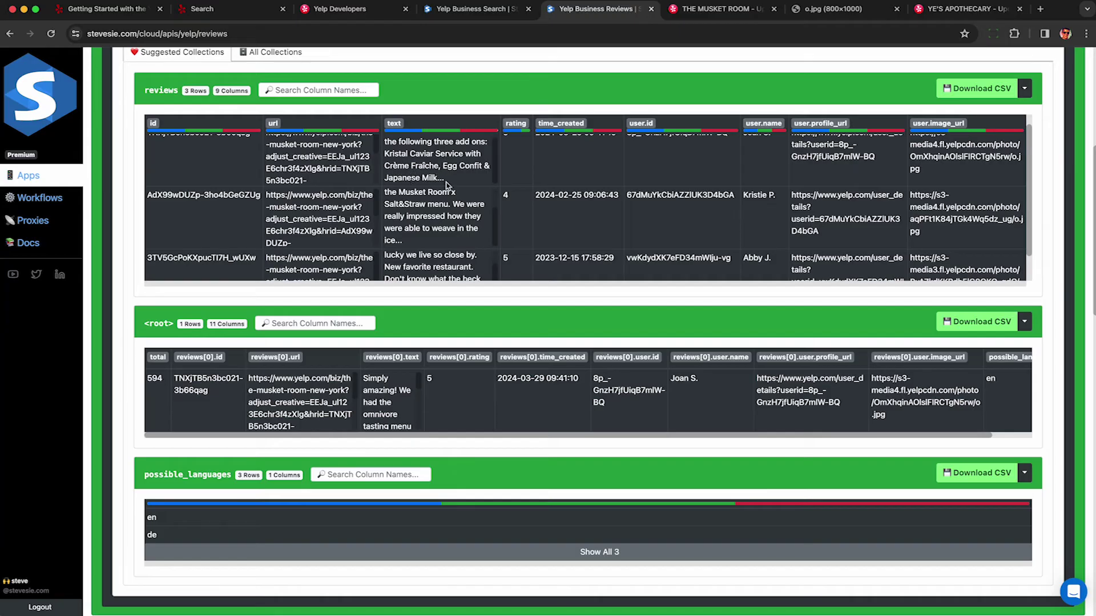
{"action": "left_click_drag", "start_coordinate": [443, 178], "coordinate": [381, 179]}
{"action": "key", "text": "super+c"}
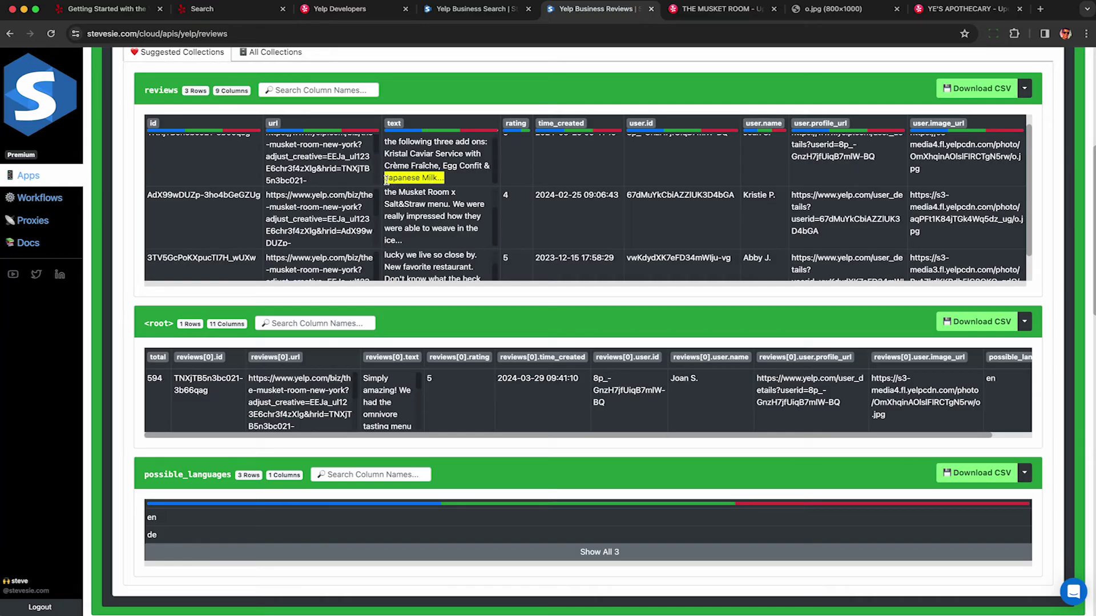
{"action": "left_click", "coordinate": [691, 14]}
{"action": "key", "text": "super+f"}
{"action": "key", "text": "super+v"}
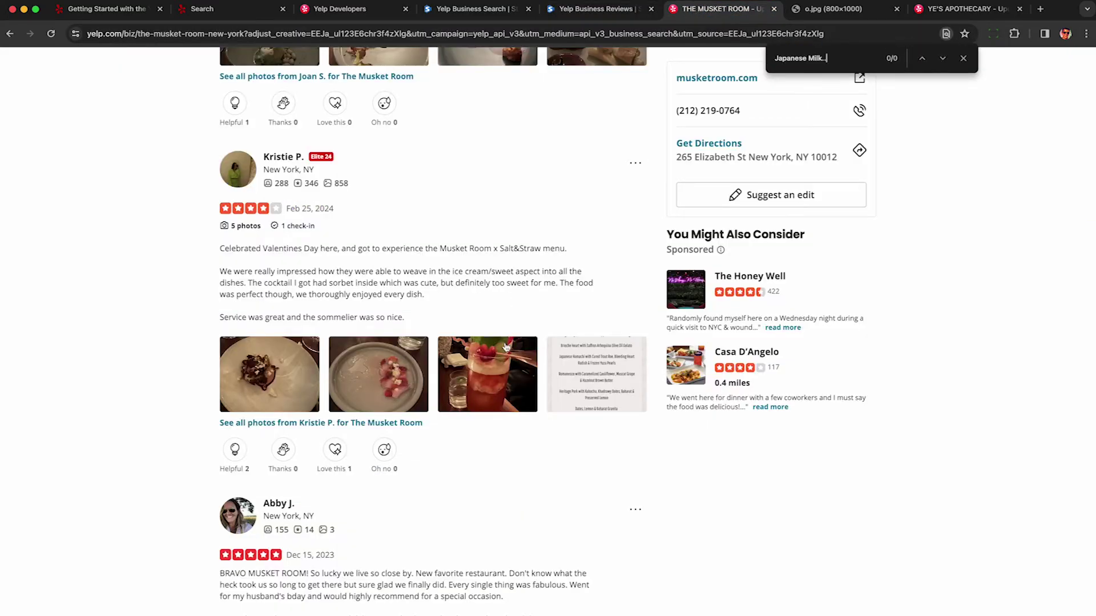
{"action": "key", "text": "BackSpace"}
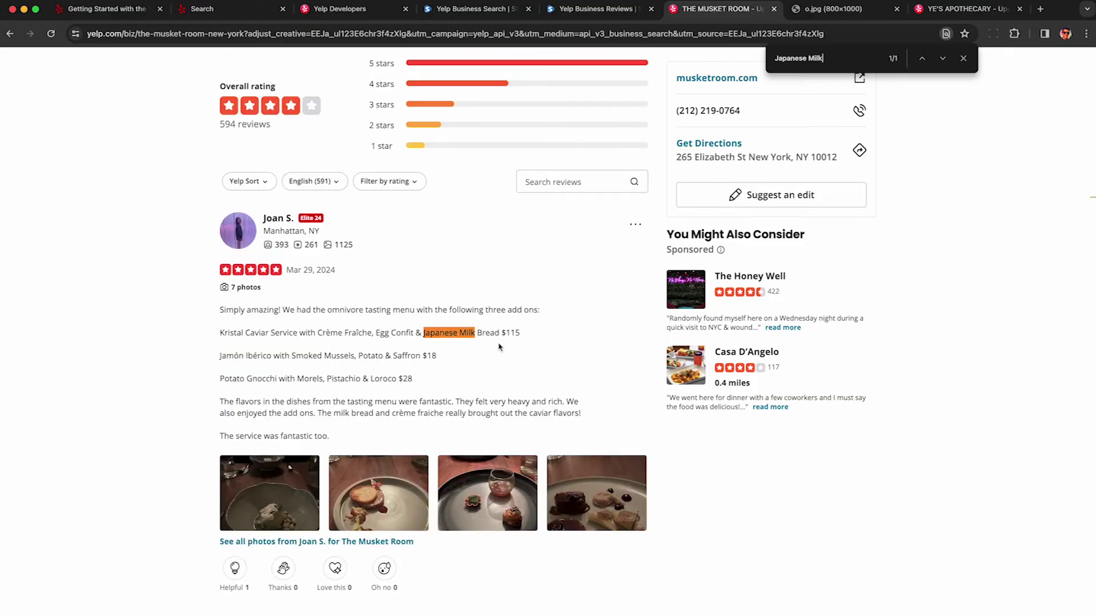
Step: Check the third review's full text in the reviews table, then scroll back to the Business Search results
{"action": "key", "text": "ctrl+shift+Tab"}
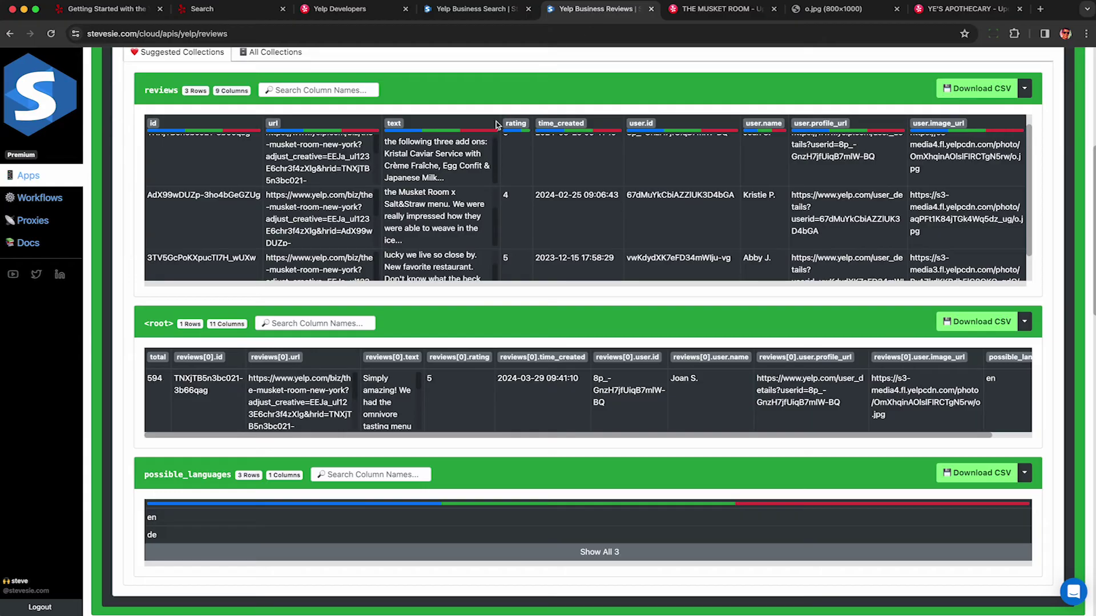
{"action": "scroll", "coordinate": [421, 221], "scroll_direction": "down", "scroll_amount": 1}
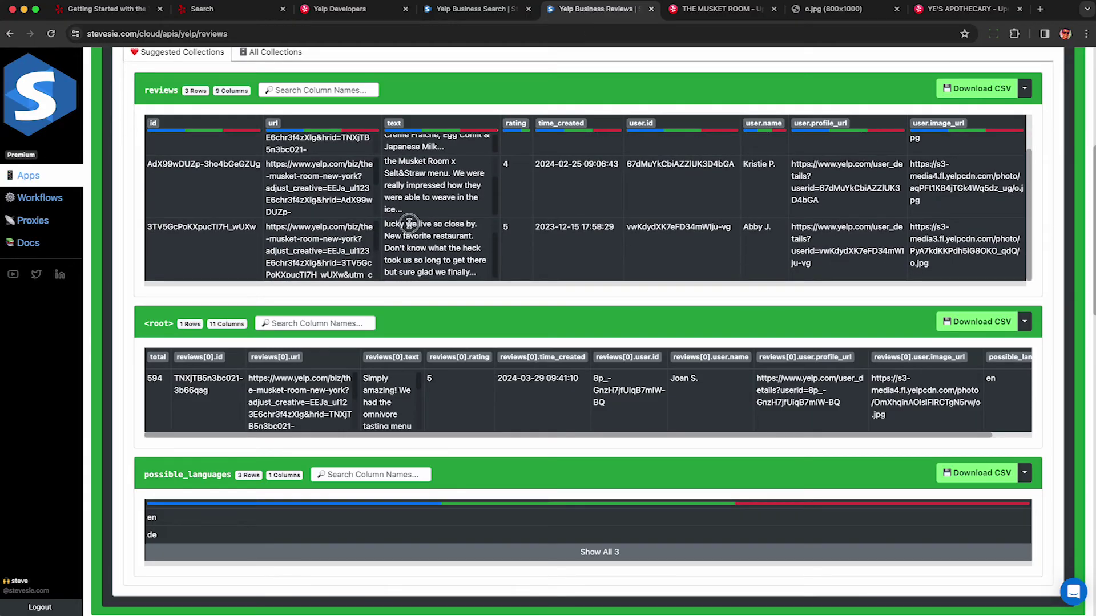
{"action": "triple_click", "coordinate": [434, 232]}
{"action": "left_click", "coordinate": [432, 232]}
{"action": "scroll", "coordinate": [429, 197], "scroll_direction": "up", "scroll_amount": 5}
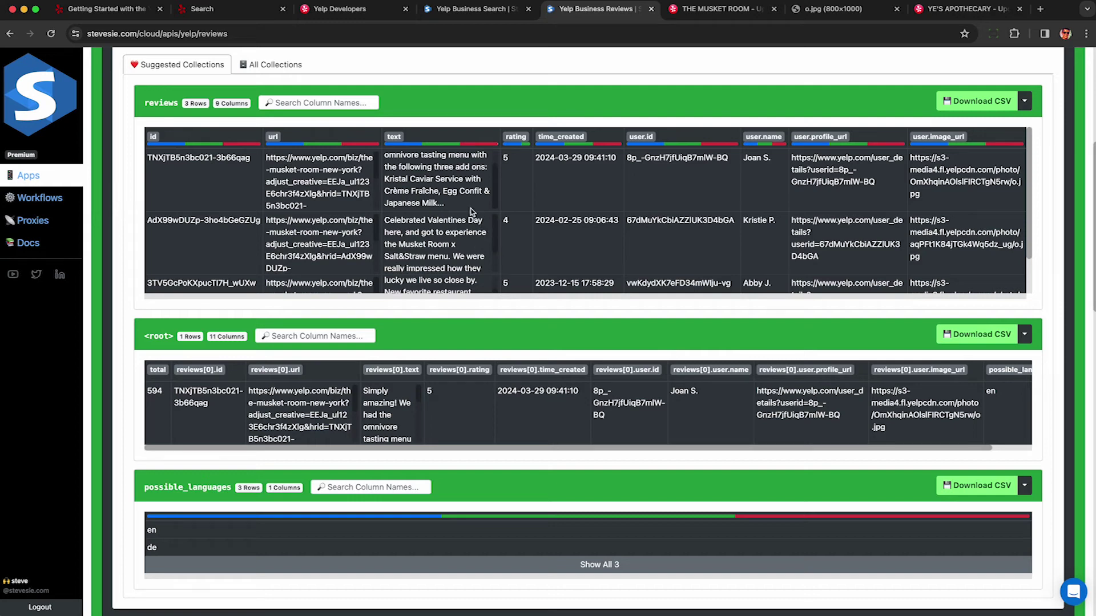
{"action": "scroll", "coordinate": [468, 213], "scroll_direction": "up", "scroll_amount": 3}
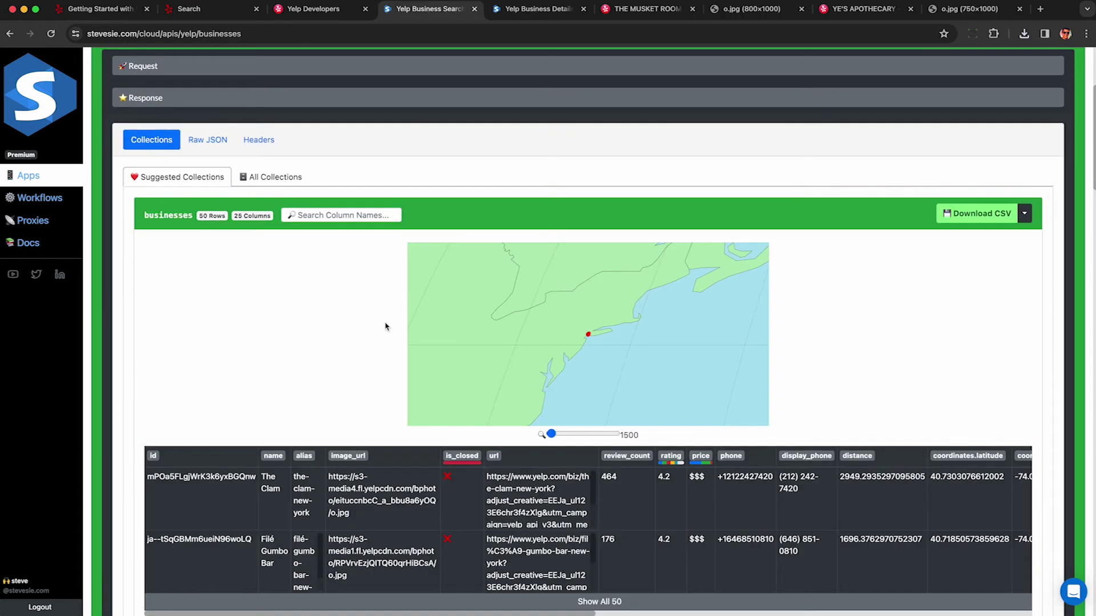
{"action": "scroll", "coordinate": [386, 322], "scroll_direction": "up", "scroll_amount": 4}
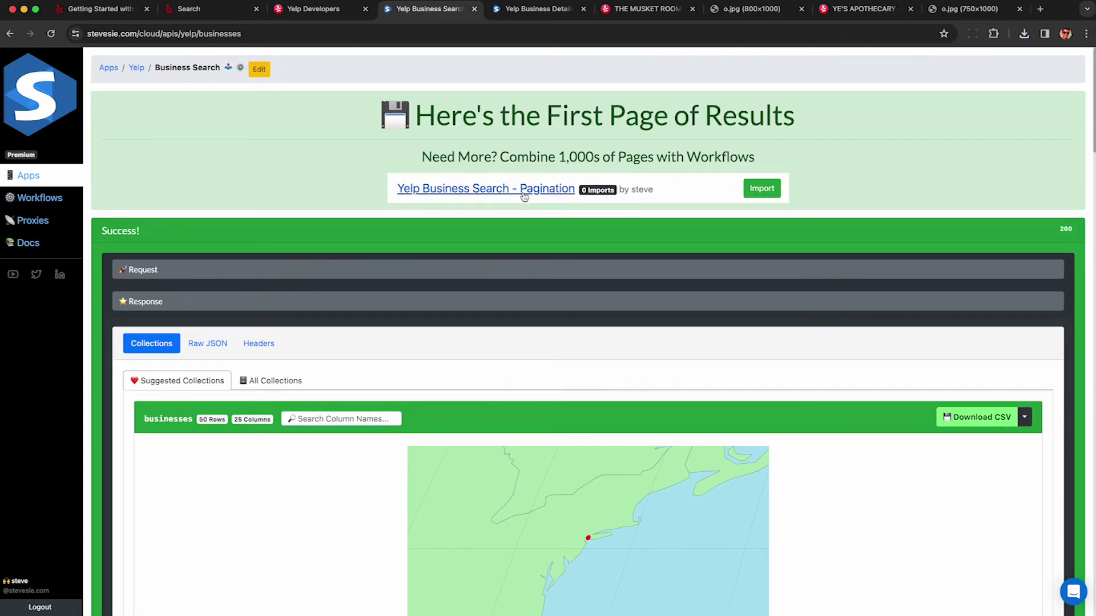
Step: Import the Yelp Business Search - Pagination workflow with the API key and category cocktailbars
{"action": "left_click", "coordinate": [760, 189]}
{"action": "key", "text": "ctrl+v"}
{"action": "scroll", "coordinate": [210, 267], "scroll_direction": "down", "scroll_amount": 2}
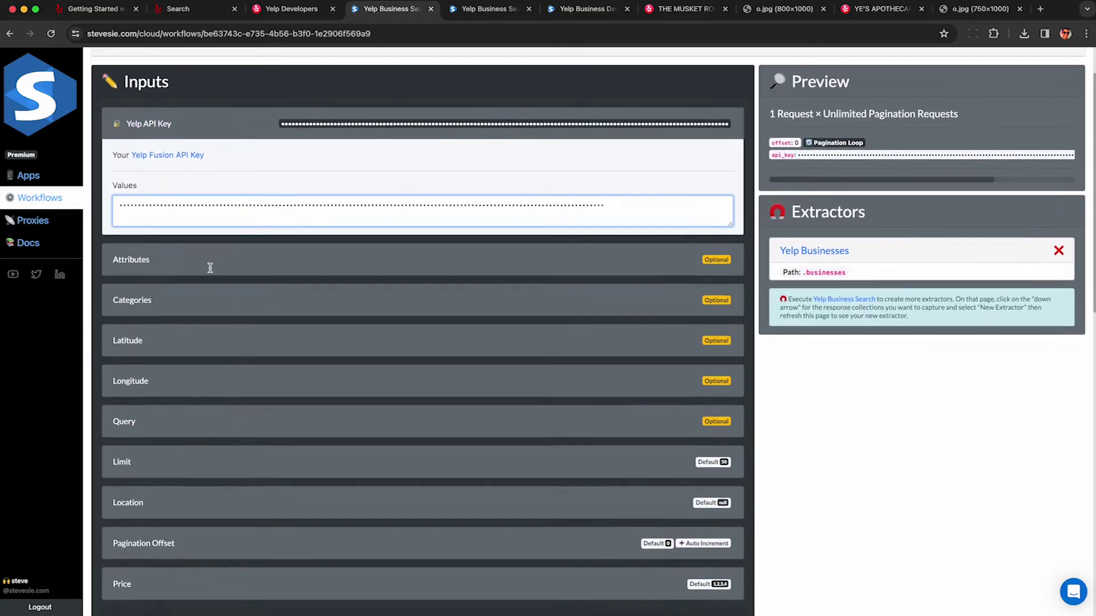
{"action": "left_click", "coordinate": [140, 281]}
{"action": "left_click", "coordinate": [141, 361]}
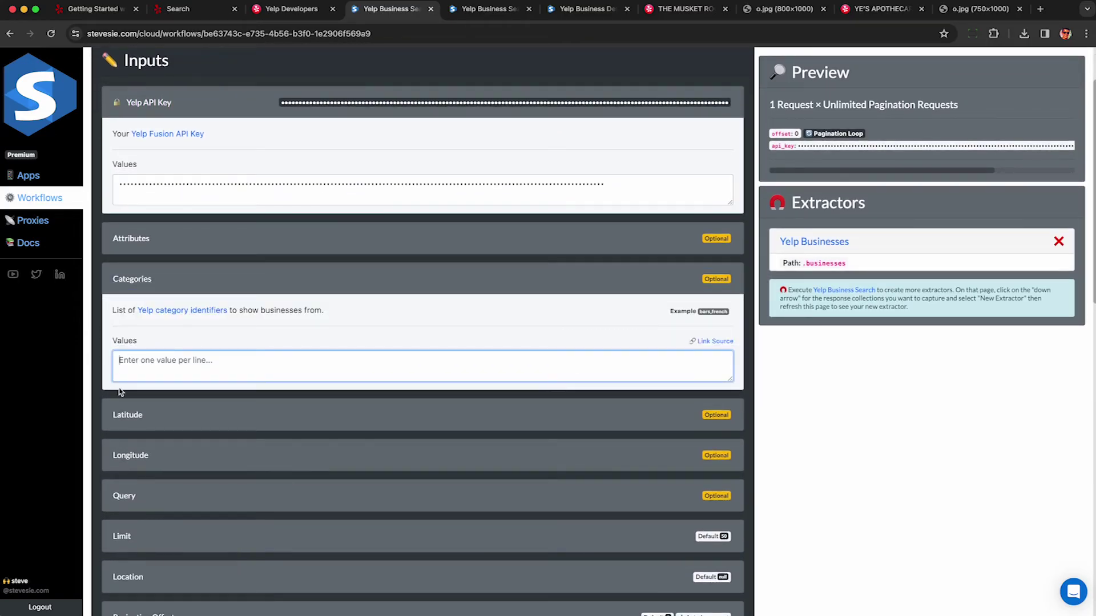
{"action": "key", "text": "super+Tab"}
{"action": "left_click", "coordinate": [365, 315]}
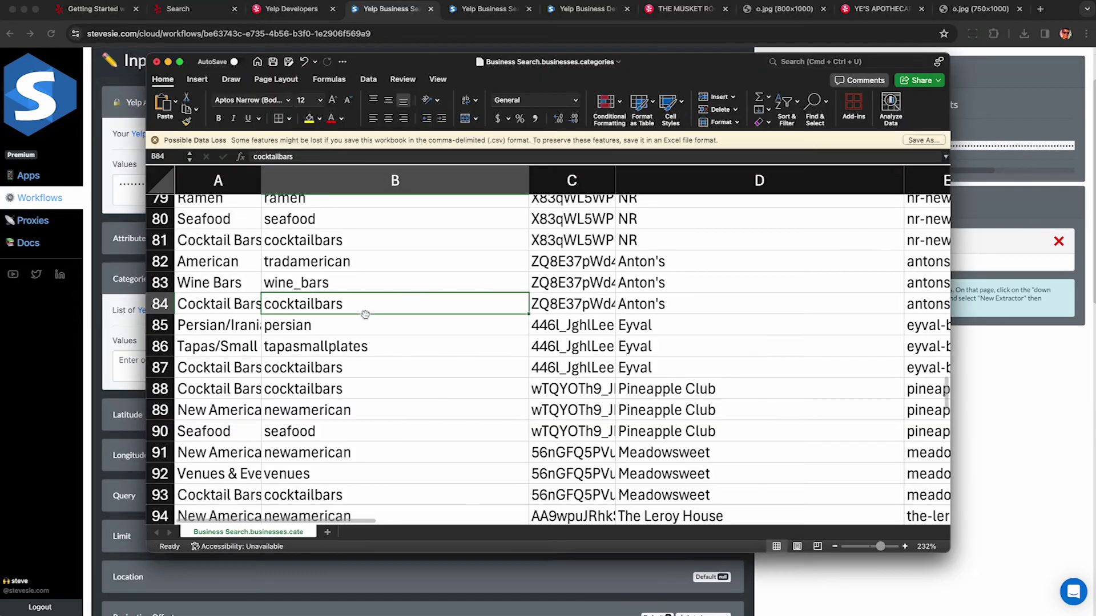
{"action": "key", "text": "super+Tab"}
{"action": "type", "text": "cocktailbars"}
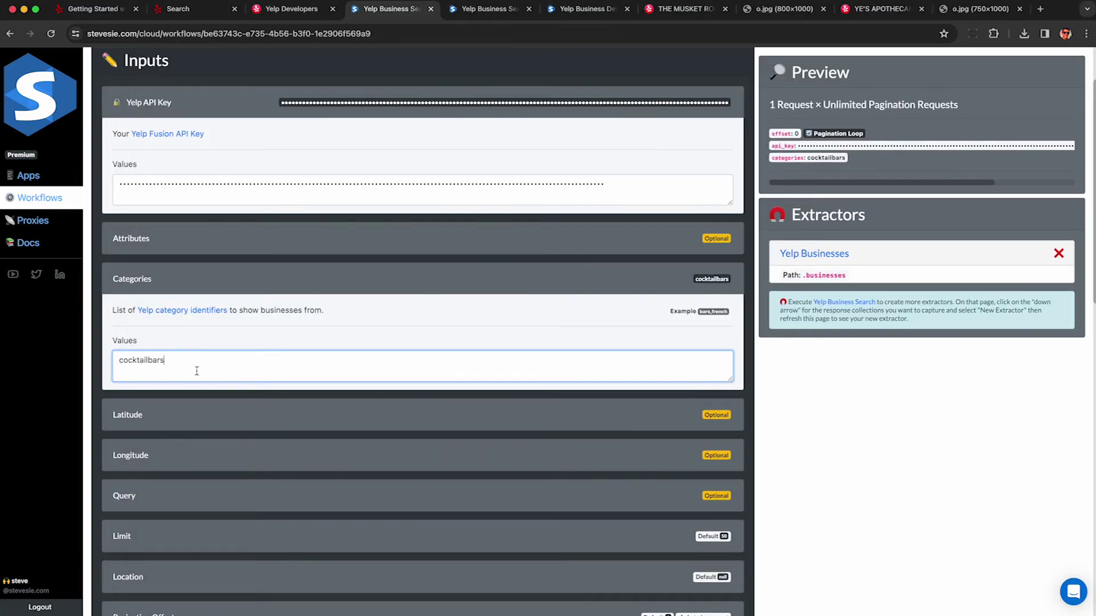
Step: Enter New York and Miami as the search locations and check the preview
{"action": "scroll", "coordinate": [196, 372], "scroll_direction": "down", "scroll_amount": 2}
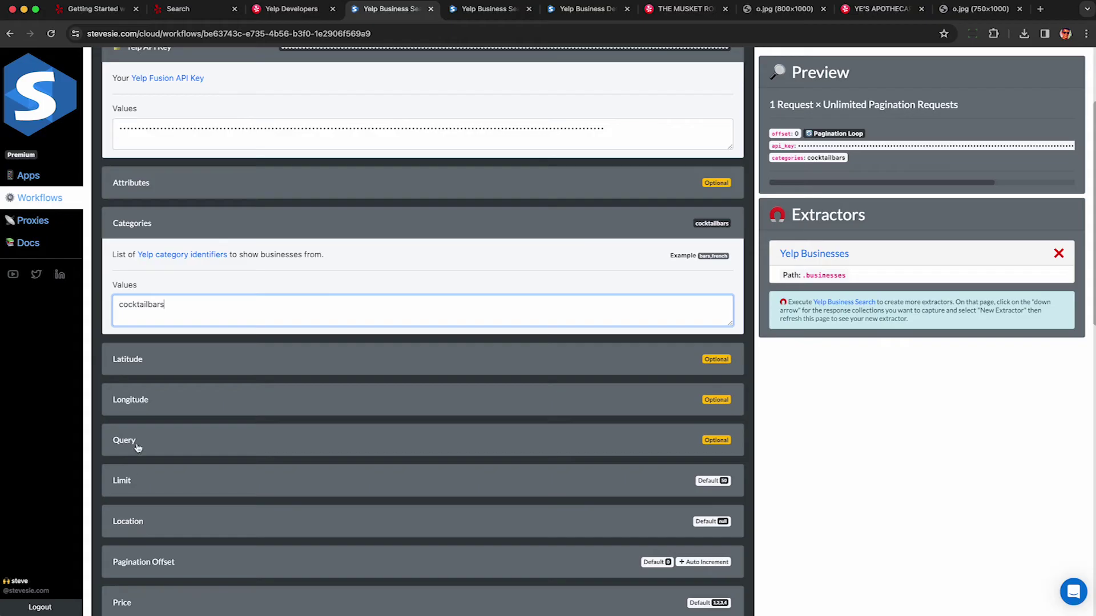
{"action": "left_click", "coordinate": [137, 521]}
{"action": "scroll", "coordinate": [139, 521], "scroll_direction": "down", "scroll_amount": 3}
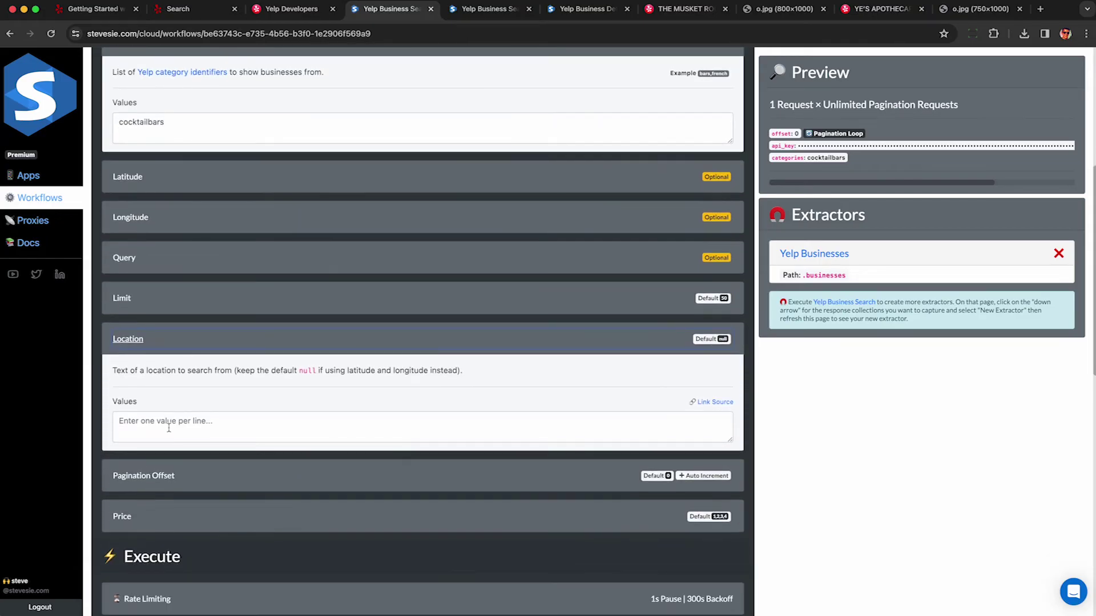
{"action": "left_click", "coordinate": [169, 427]}
{"action": "type", "text": "New York "}
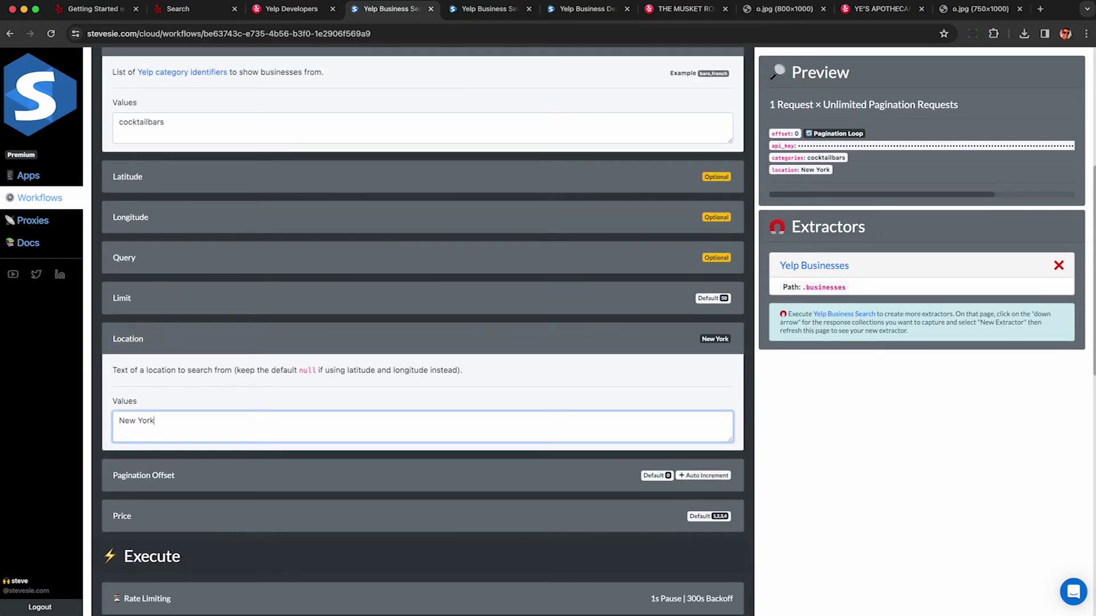
{"action": "type", "text": "Miami"}
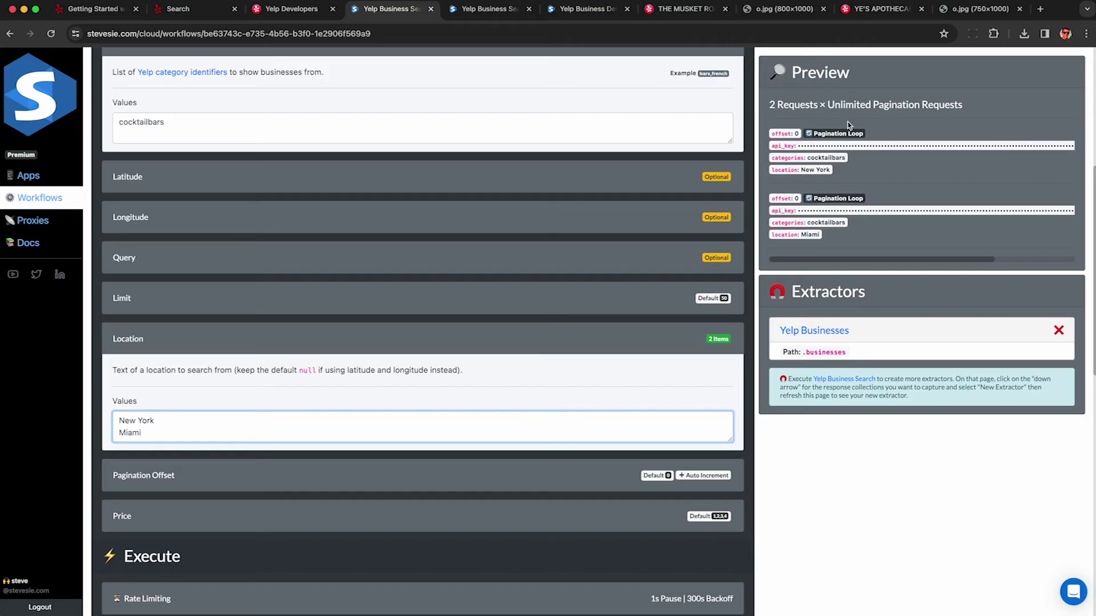
{"action": "double_click", "coordinate": [819, 159]}
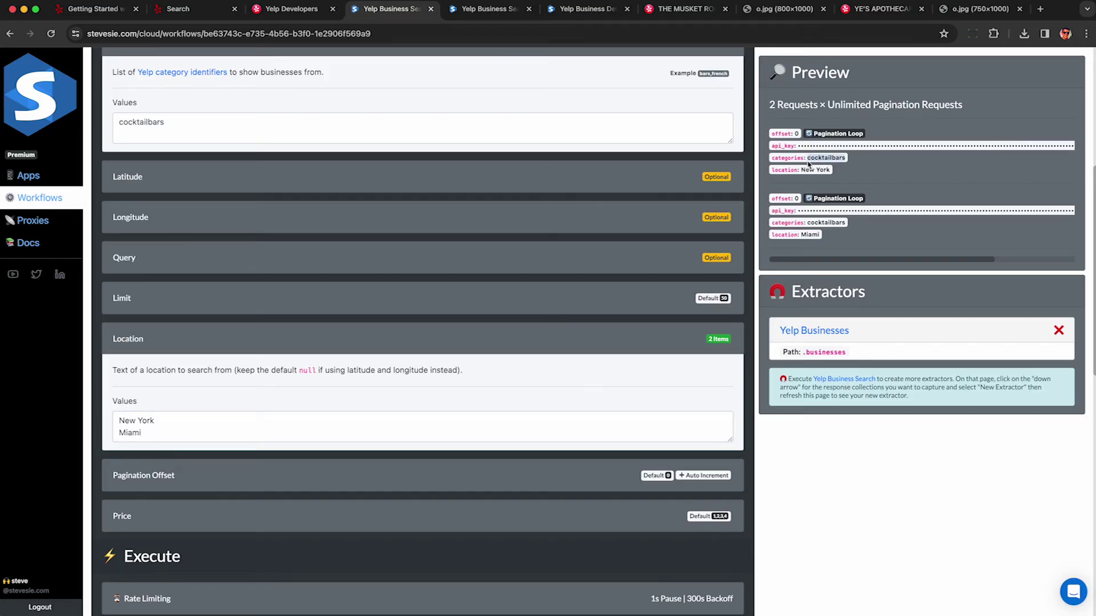
{"action": "left_click", "coordinate": [822, 234]}
Step: Set the Price filter value to 4 and run the workflow
{"action": "scroll", "coordinate": [307, 490], "scroll_direction": "down", "scroll_amount": 3}
{"action": "scroll", "coordinate": [307, 490], "scroll_direction": "down", "scroll_amount": 2}
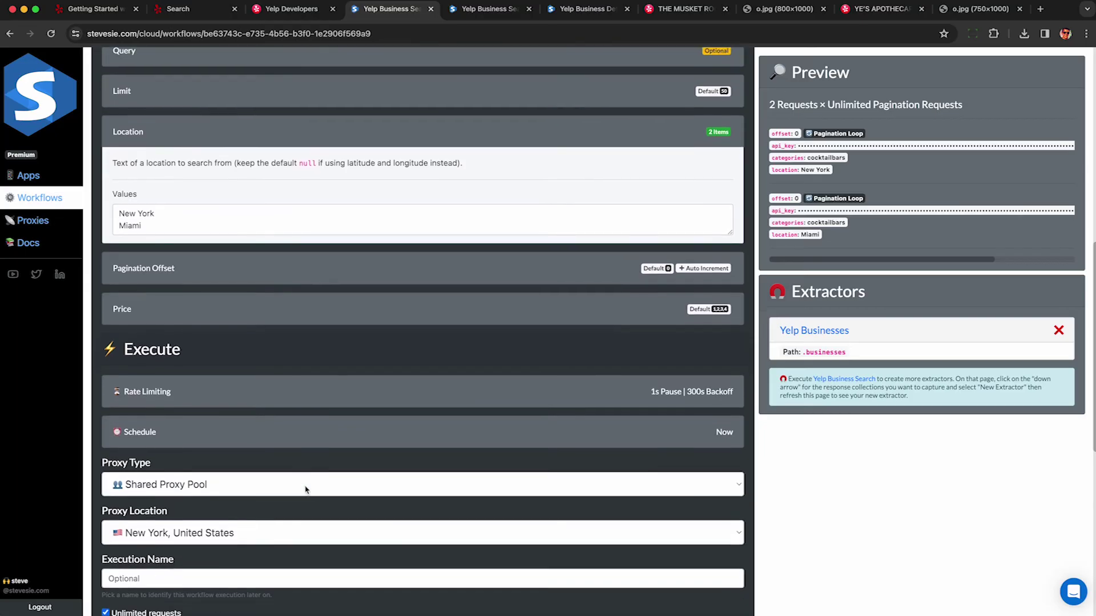
{"action": "left_click", "coordinate": [123, 269]}
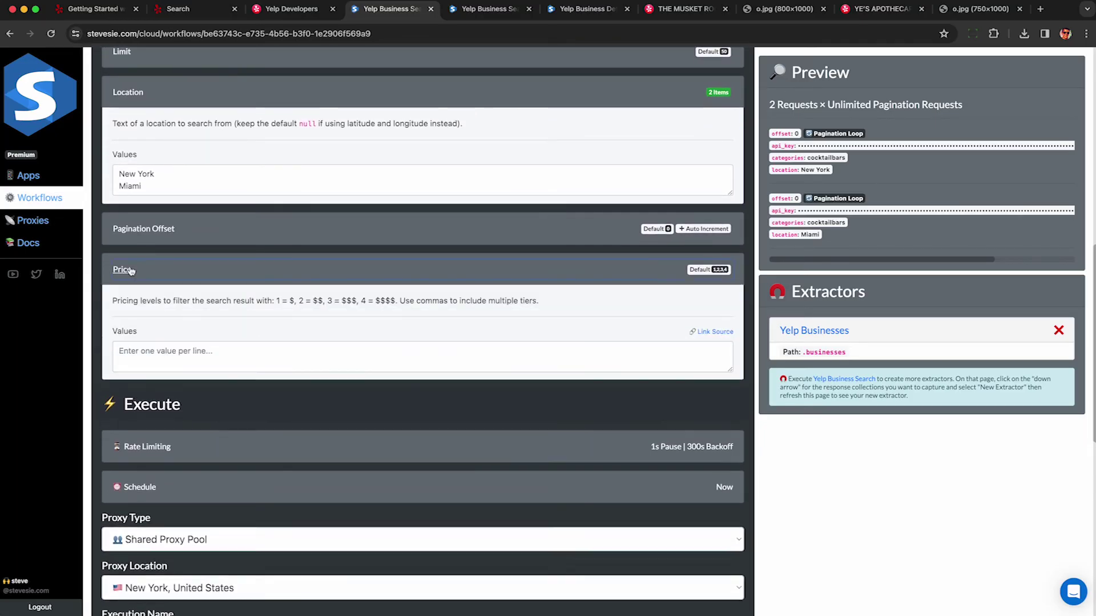
{"action": "left_click", "coordinate": [152, 354]}
{"action": "type", "text": "4"}
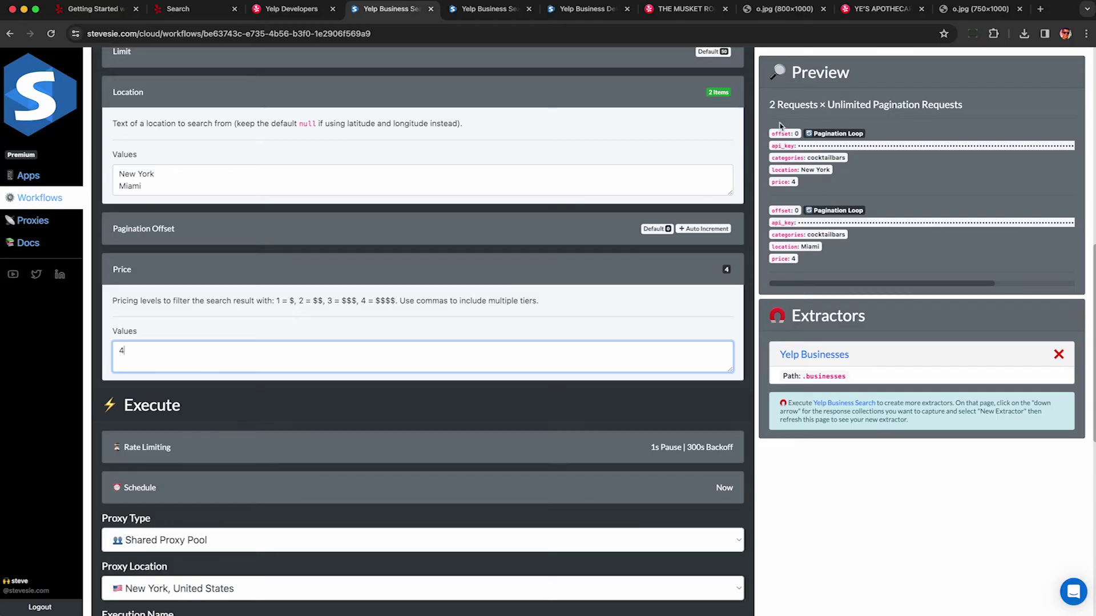
{"action": "scroll", "coordinate": [335, 457], "scroll_direction": "down", "scroll_amount": 4}
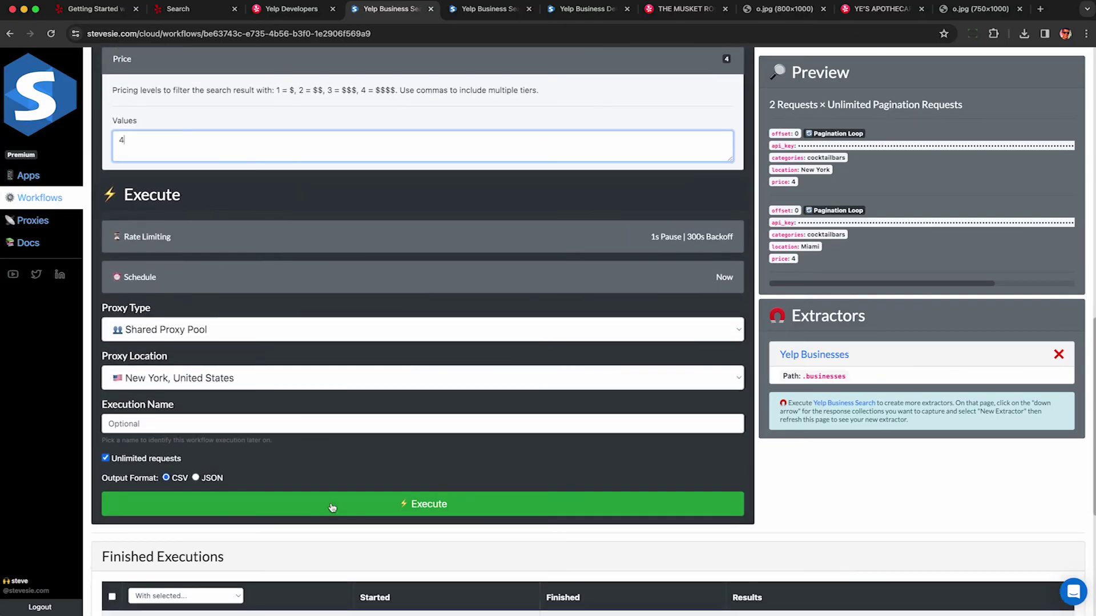
{"action": "left_click", "coordinate": [331, 508]}
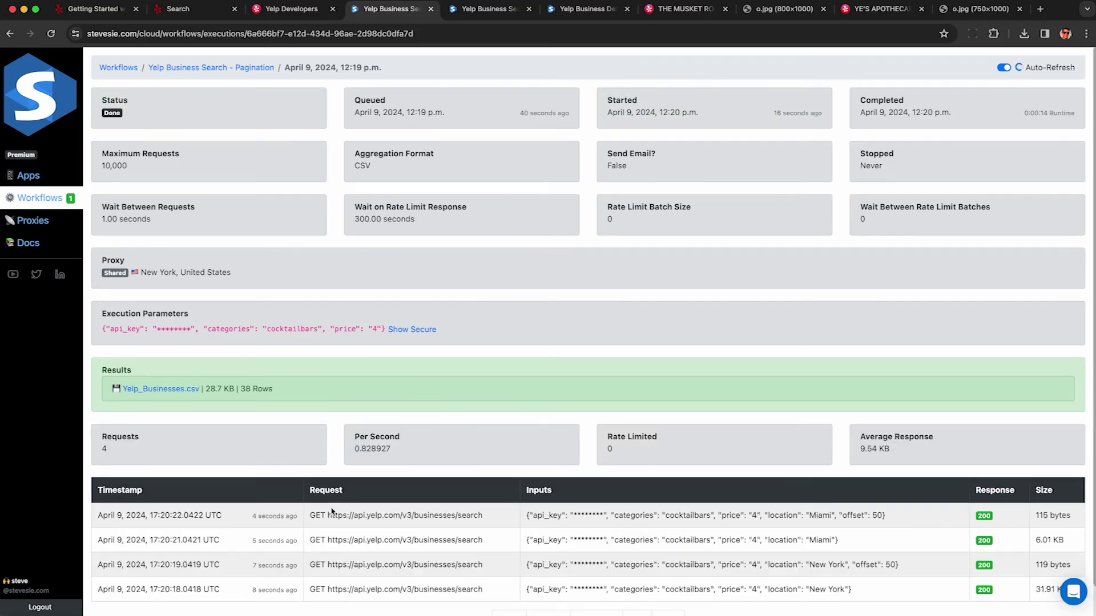
Step: Open Yelp_Businesses.csv in Excel and widen the businesses.name column
{"action": "left_click", "coordinate": [160, 392]}
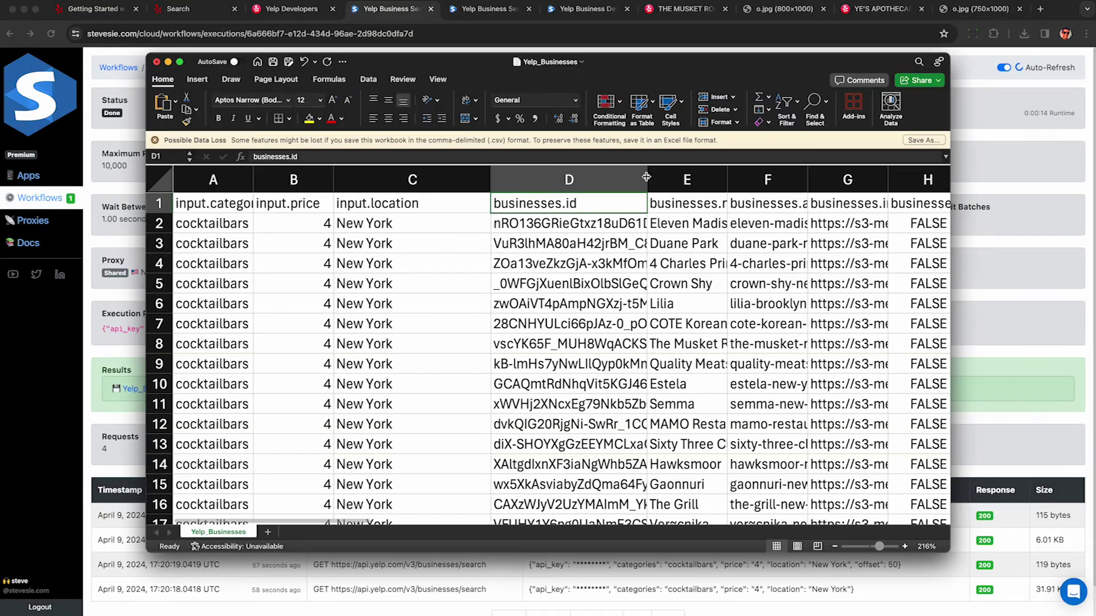
{"action": "scroll", "coordinate": [662, 228], "scroll_direction": "right", "scroll_amount": 5}
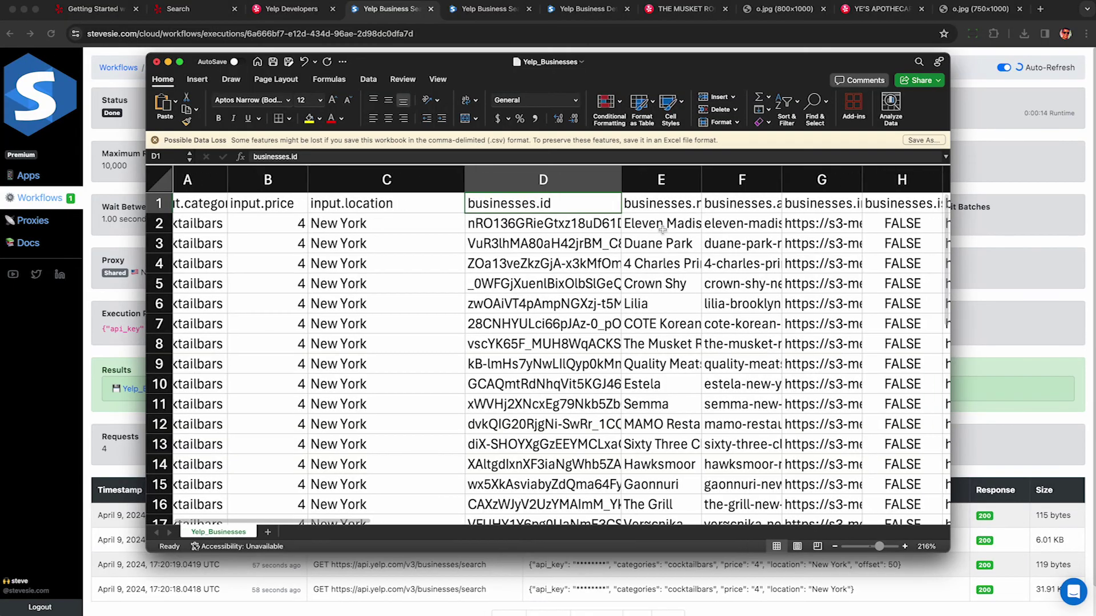
{"action": "scroll", "coordinate": [662, 229], "scroll_direction": "right", "scroll_amount": 2}
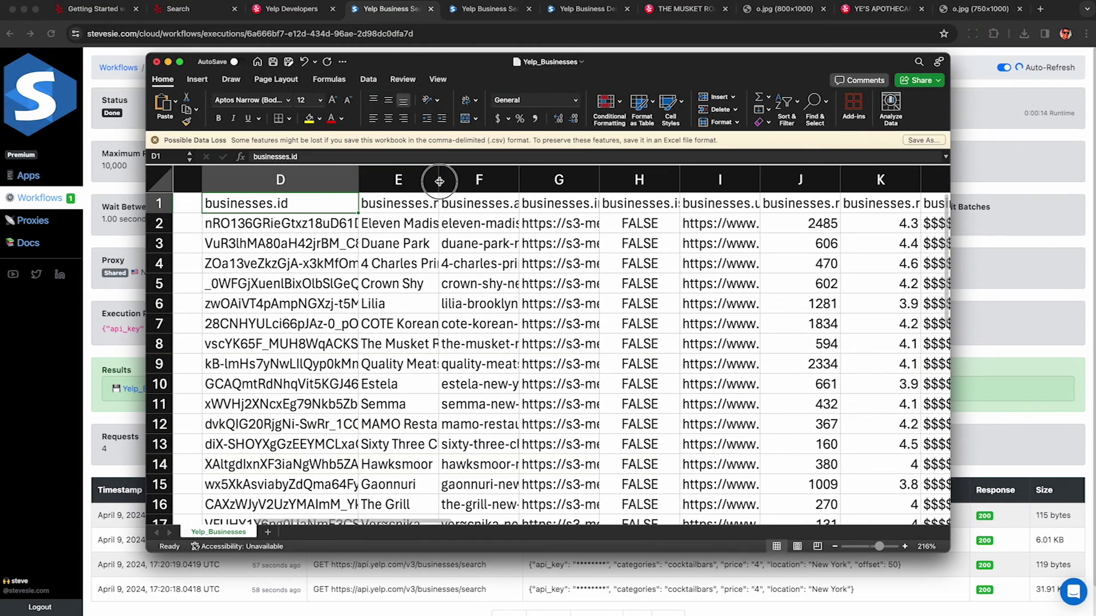
{"action": "left_click_drag", "start_coordinate": [439, 180], "coordinate": [615, 180]}
{"action": "left_click", "coordinate": [486, 181]}
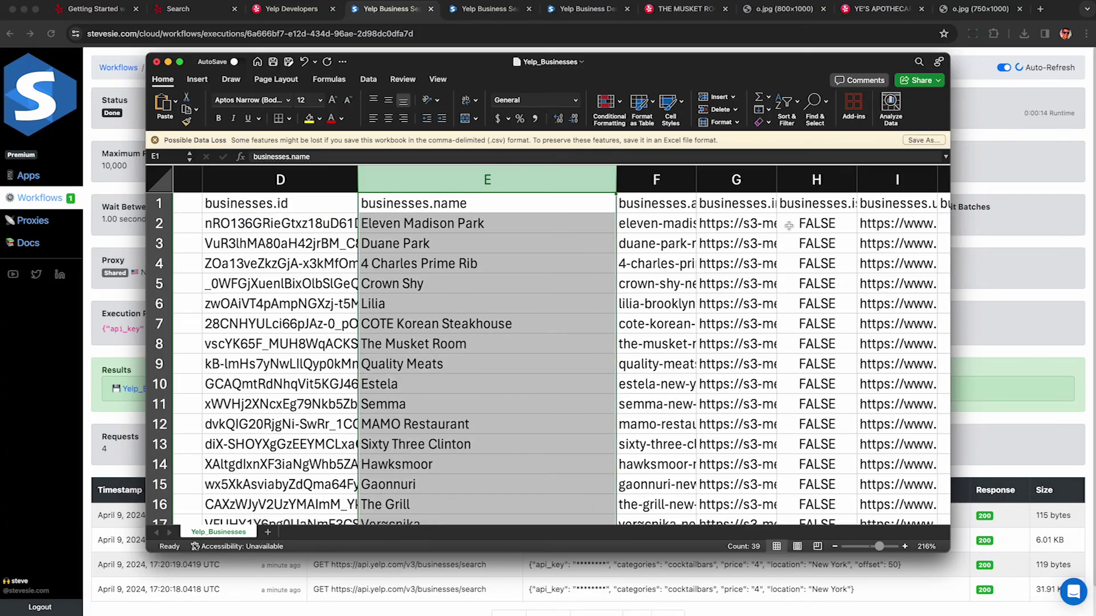
{"action": "scroll", "coordinate": [945, 233], "scroll_direction": "down", "scroll_amount": 3}
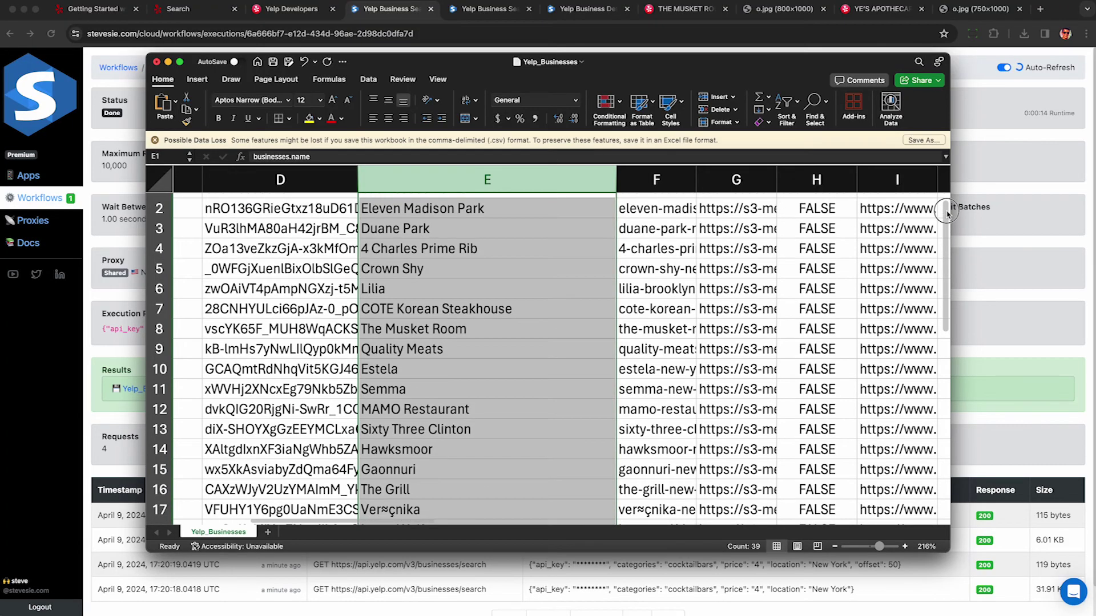
{"action": "left_click_drag", "start_coordinate": [945, 233], "coordinate": [944, 169]}
Step: Widen the businesses.image_url column so the full URLs show
{"action": "scroll", "coordinate": [564, 197], "scroll_direction": "right", "scroll_amount": 3}
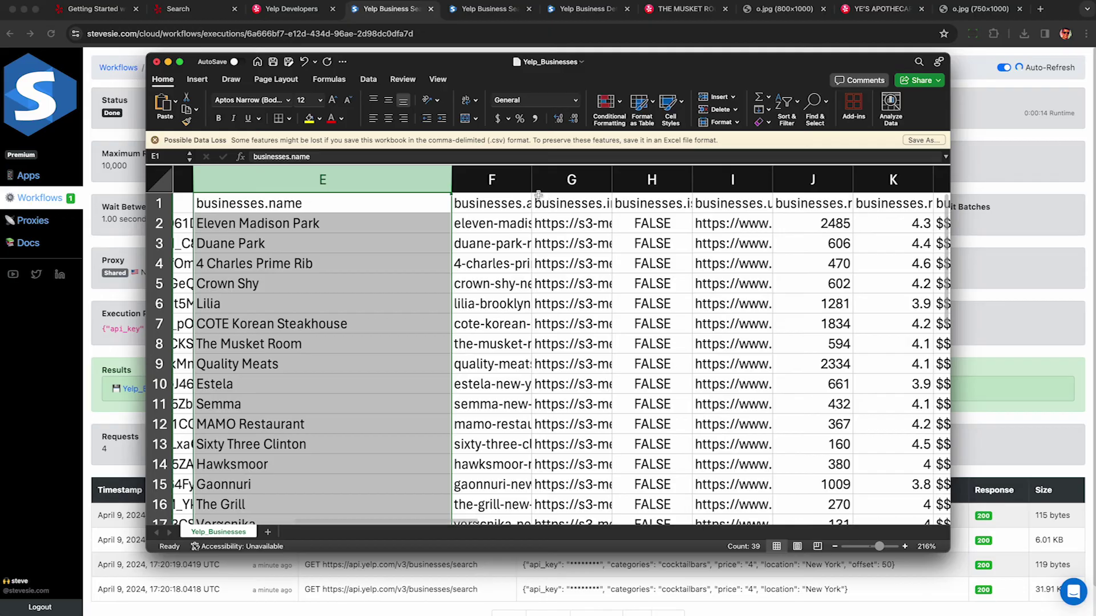
{"action": "left_click", "coordinate": [563, 200]}
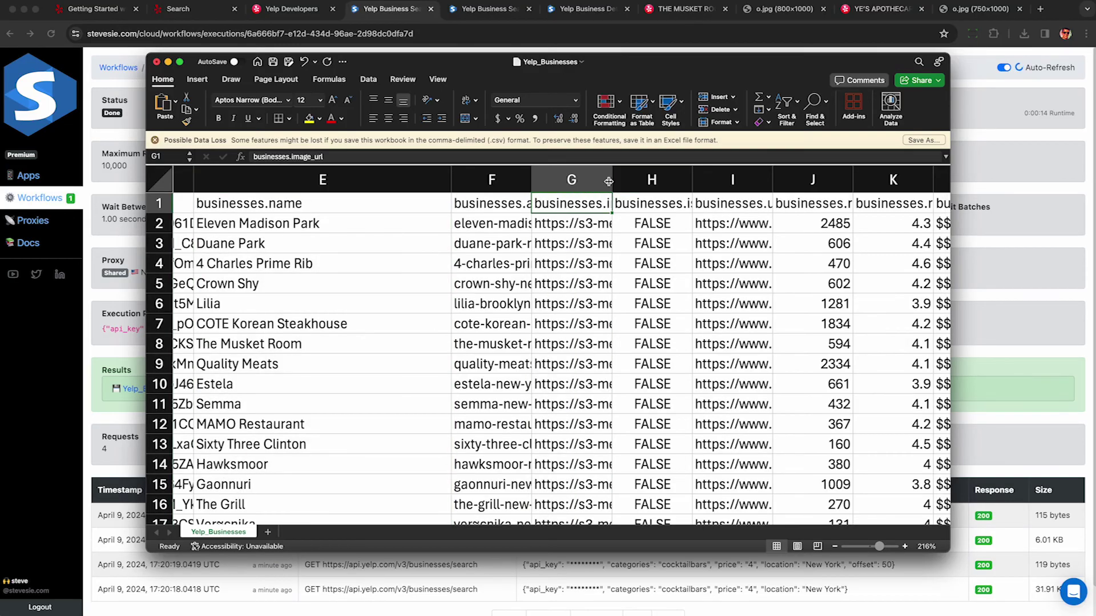
{"action": "left_click_drag", "start_coordinate": [573, 180], "coordinate": [768, 179]}
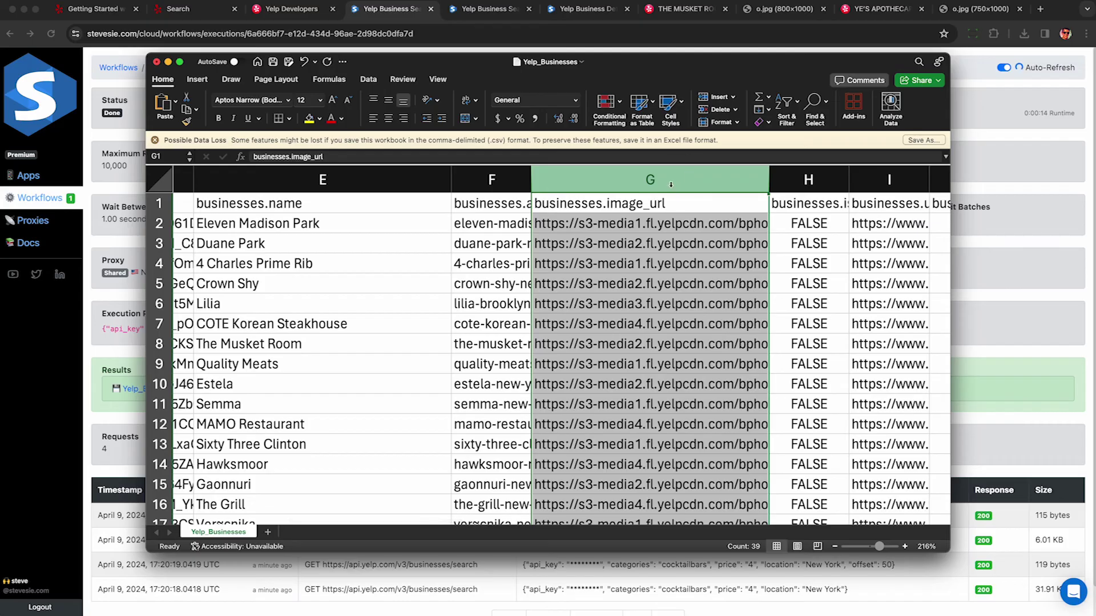
{"action": "scroll", "coordinate": [670, 182], "scroll_direction": "right", "scroll_amount": 5}
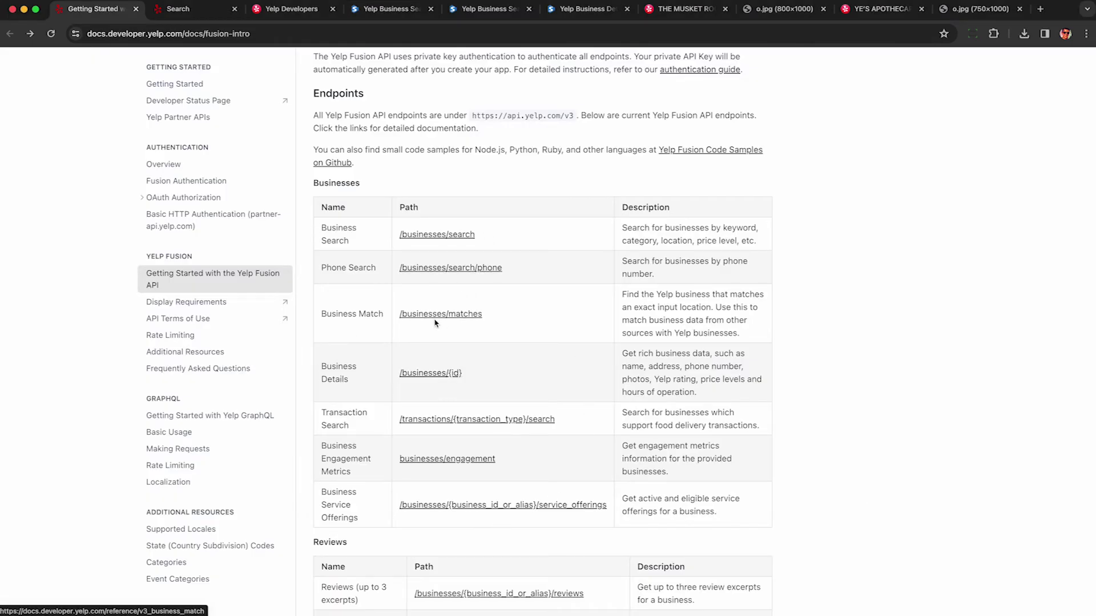
Step: Scroll through the Fusion endpoint list and open the API Terms of Use page
{"action": "scroll", "coordinate": [442, 379], "scroll_direction": "down", "scroll_amount": 5}
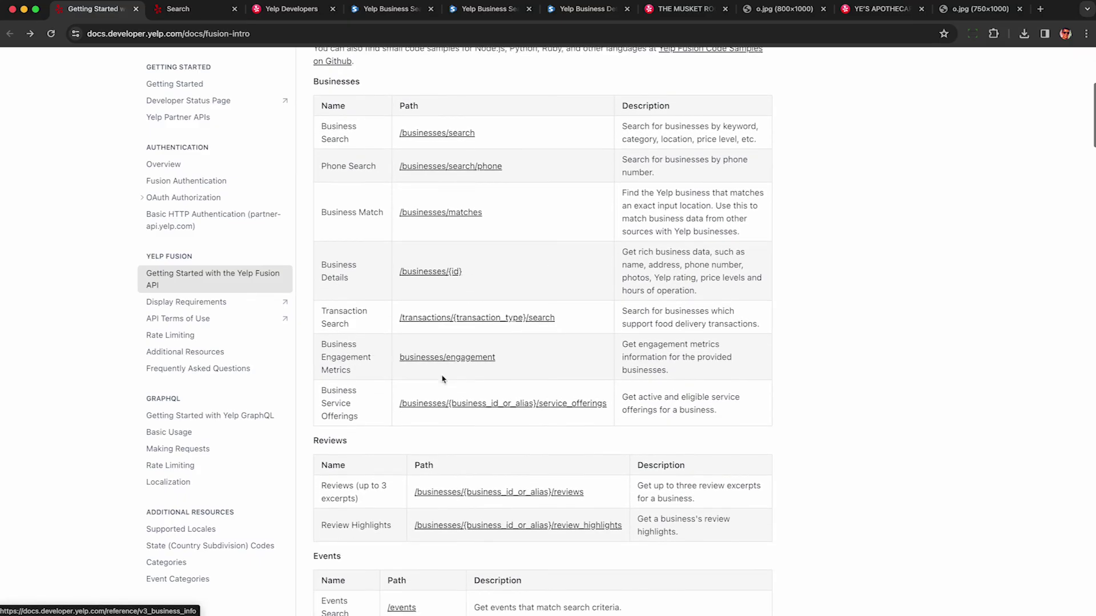
{"action": "scroll", "coordinate": [443, 379], "scroll_direction": "down", "scroll_amount": 2}
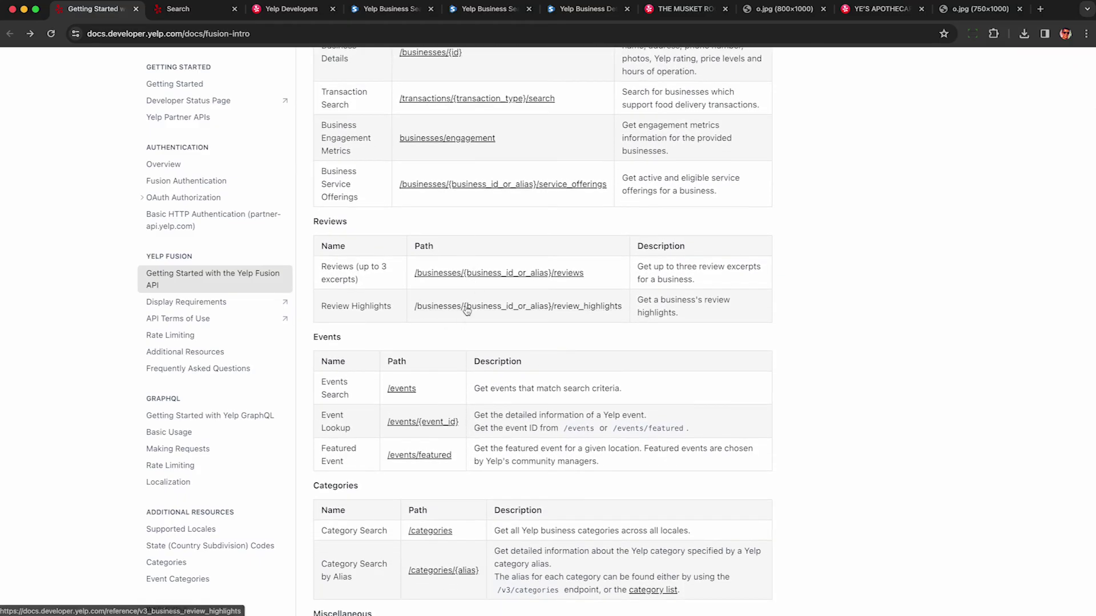
{"action": "scroll", "coordinate": [451, 297], "scroll_direction": "down", "scroll_amount": 3}
{"action": "scroll", "coordinate": [445, 274], "scroll_direction": "down", "scroll_amount": 4}
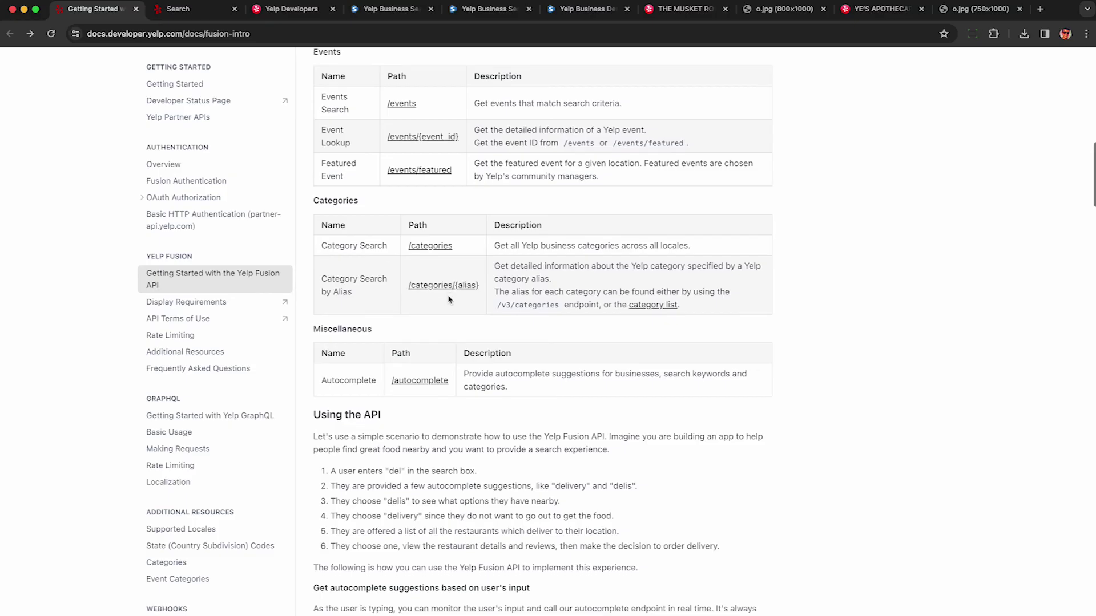
{"action": "scroll", "coordinate": [449, 299], "scroll_direction": "down", "scroll_amount": 6}
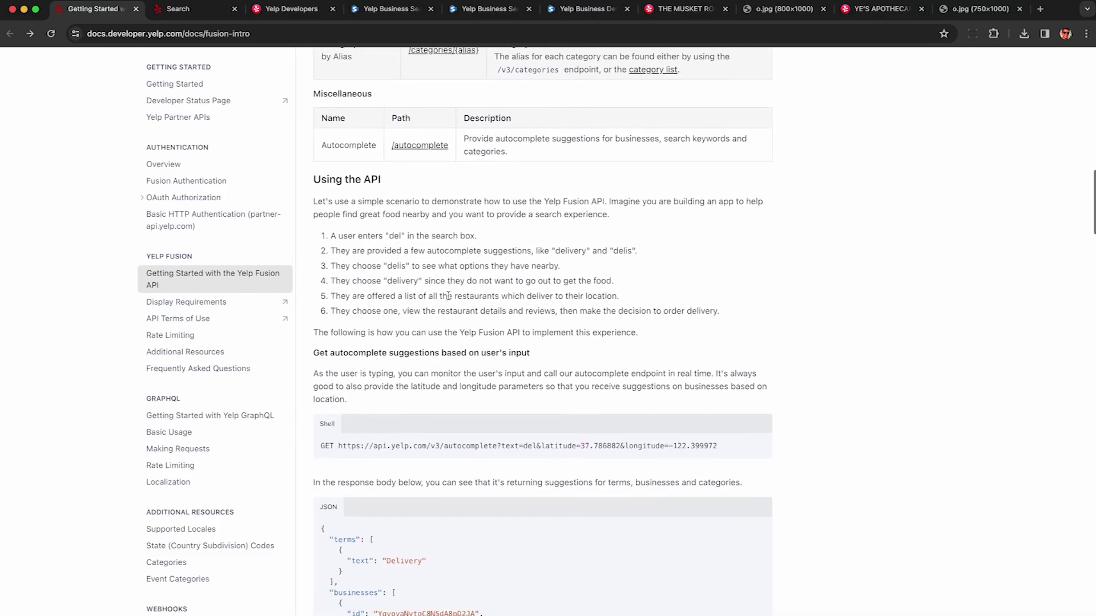
{"action": "scroll", "coordinate": [448, 299], "scroll_direction": "up", "scroll_amount": 10}
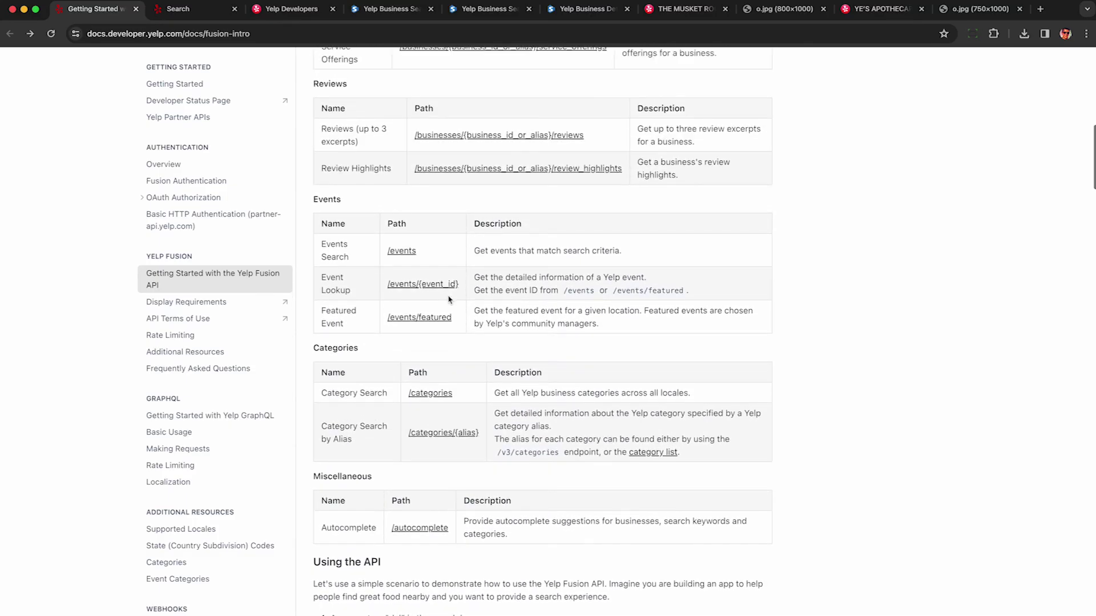
{"action": "left_click", "coordinate": [178, 318]}
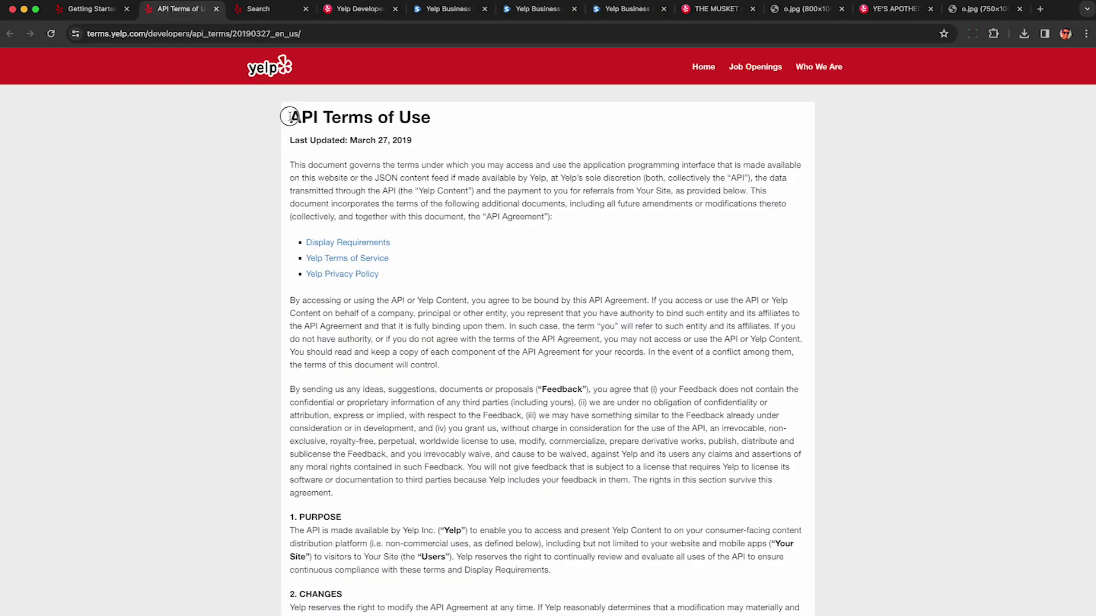
Step: Highlight the API Terms of Use title and the 5. RESTRICTIONS heading
{"action": "left_click_drag", "start_coordinate": [430, 118], "coordinate": [396, 120]}
{"action": "triple_click", "coordinate": [396, 120]}
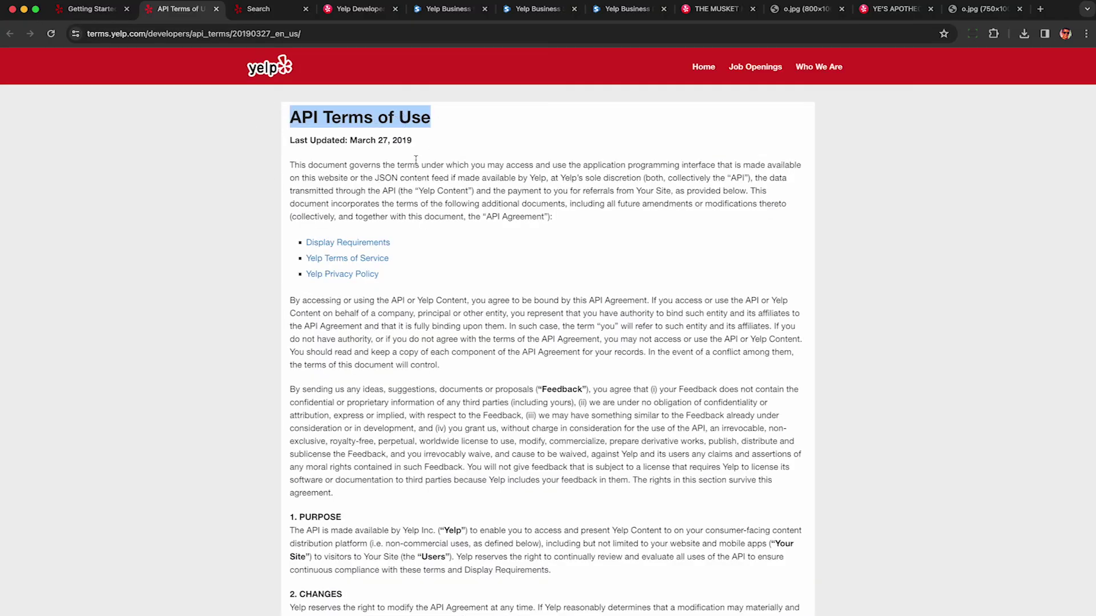
{"action": "left_click", "coordinate": [312, 166]}
{"action": "scroll", "coordinate": [313, 167], "scroll_direction": "down", "scroll_amount": 13}
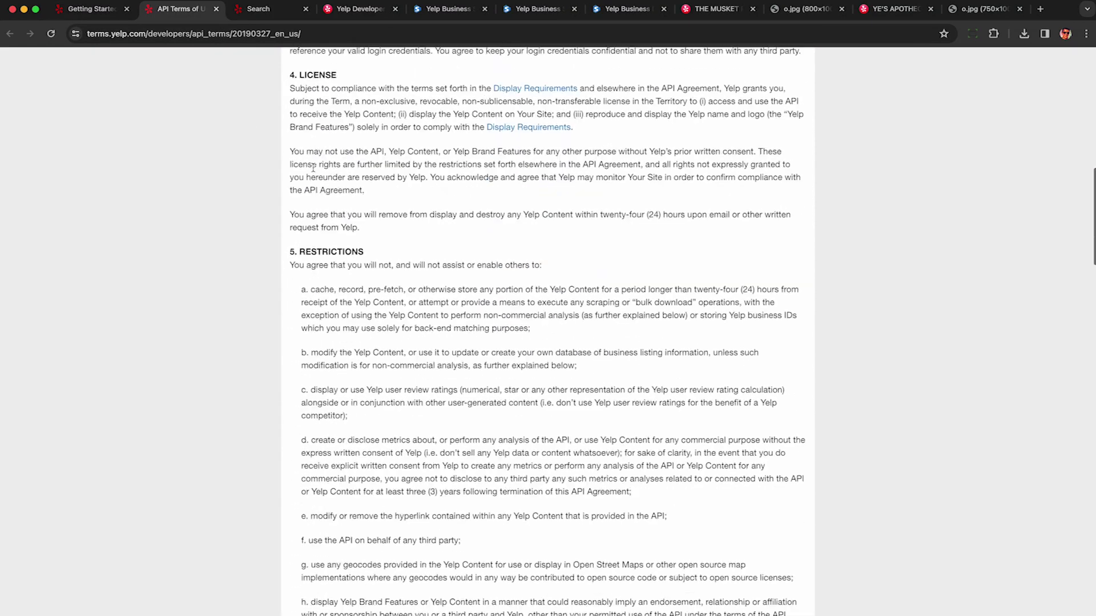
{"action": "scroll", "coordinate": [313, 167], "scroll_direction": "down", "scroll_amount": 2}
{"action": "triple_click", "coordinate": [322, 197]}
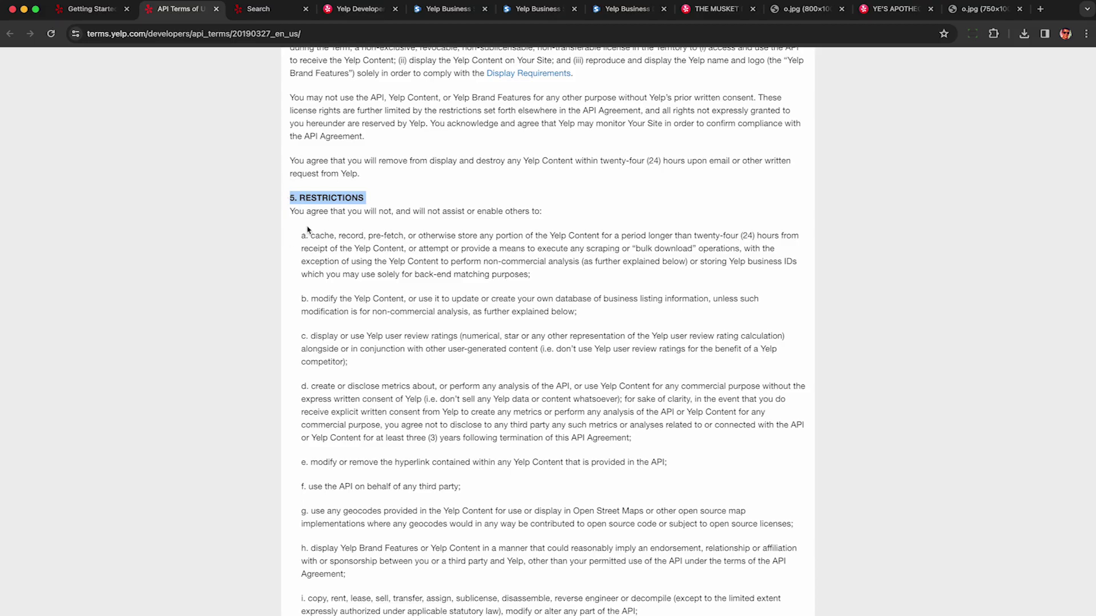
{"action": "left_click", "coordinate": [312, 194]}
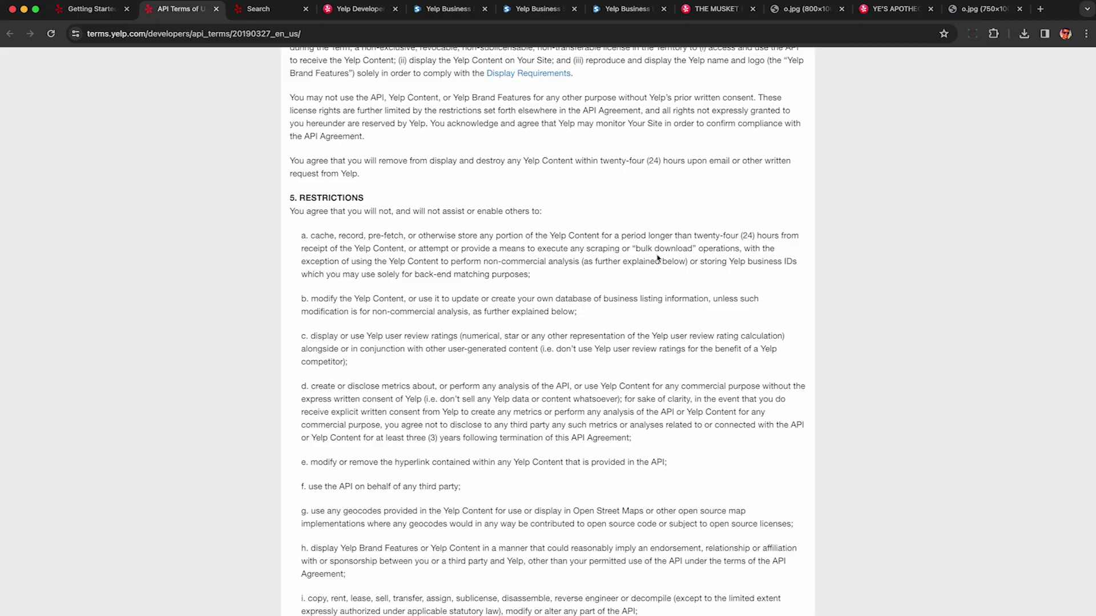
Step: Point out the scraping ban and the non-commercial analysis allowance in the Restrictions section
{"action": "double_click", "coordinate": [611, 248]}
{"action": "left_click_drag", "start_coordinate": [484, 262], "coordinate": [579, 263]}
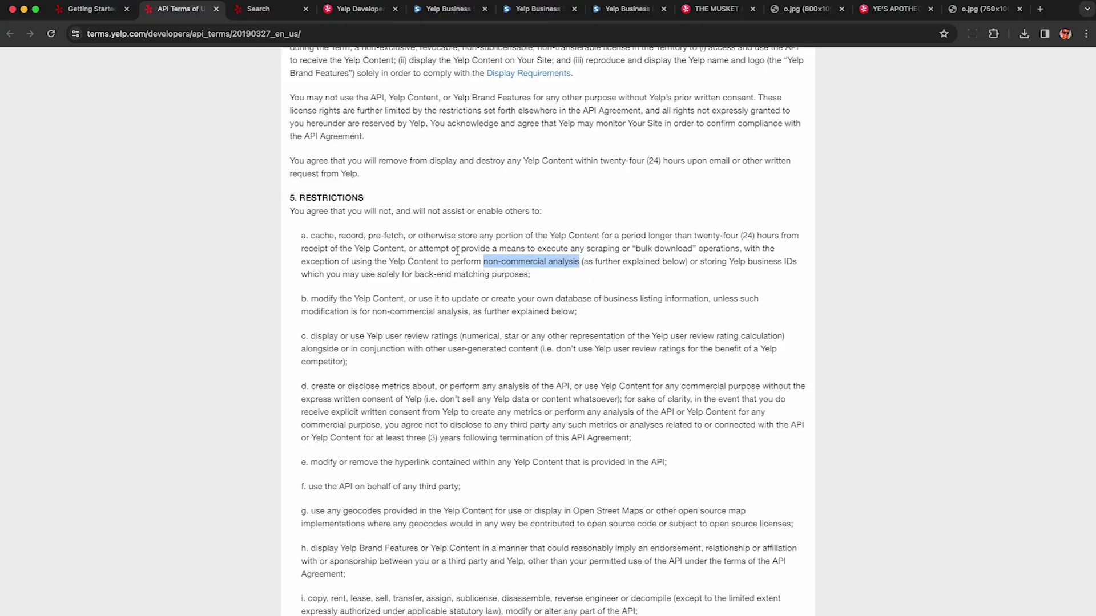
{"action": "left_click", "coordinate": [406, 251]}
{"action": "scroll", "coordinate": [285, 360], "scroll_direction": "down", "scroll_amount": 15}
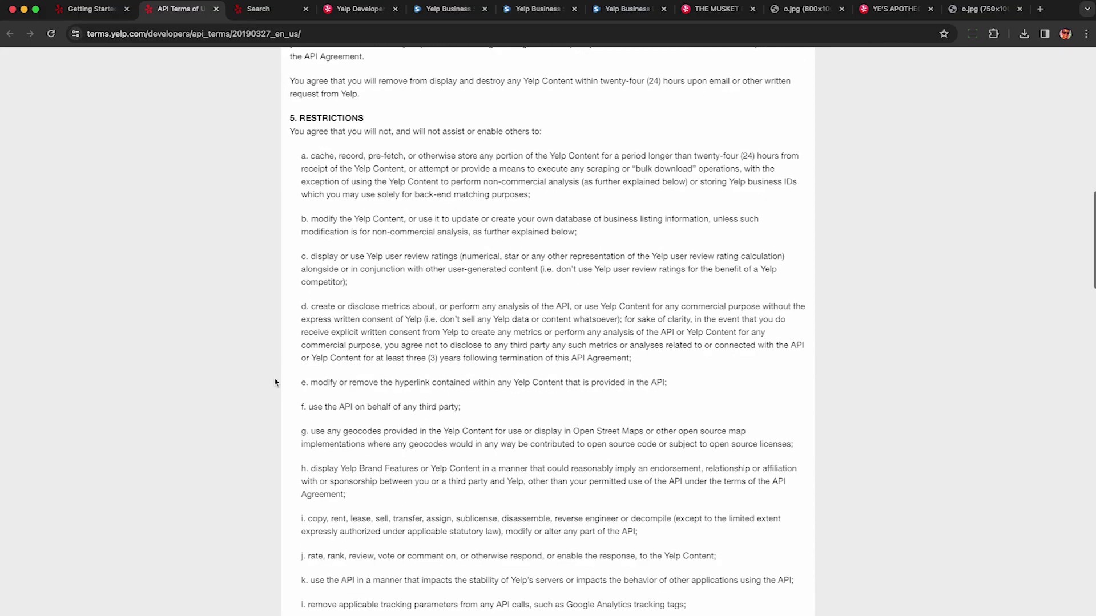
{"action": "scroll", "coordinate": [275, 383], "scroll_direction": "down", "scroll_amount": 14}
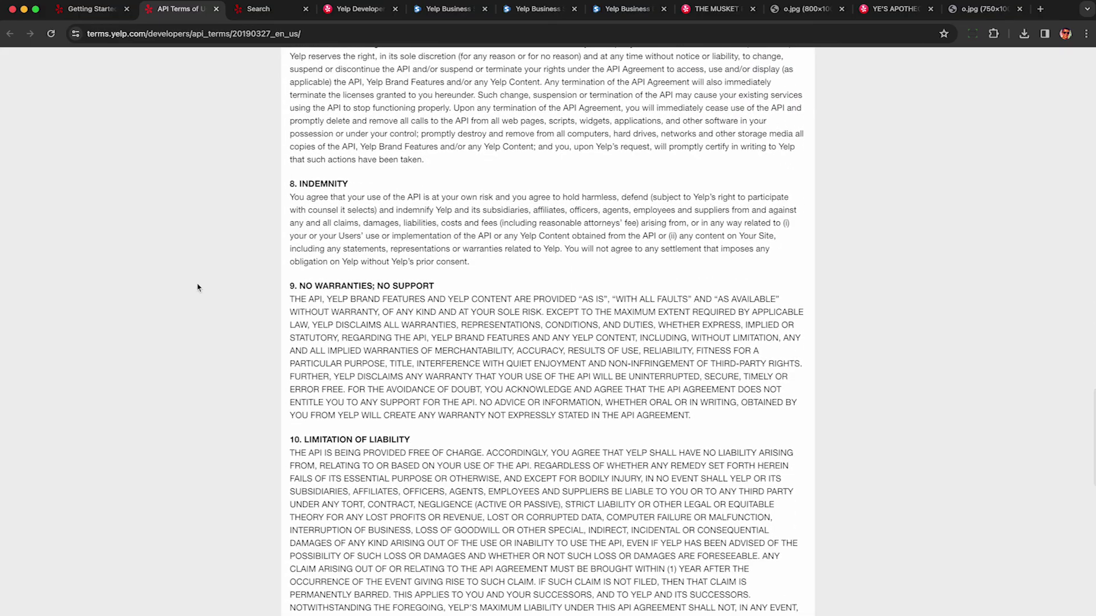
{"action": "key", "text": "super+4"}
Step: Reload the manage_app usage page and highlight the 4965 remaining API calls figure
{"action": "left_click", "coordinate": [540, 31]}
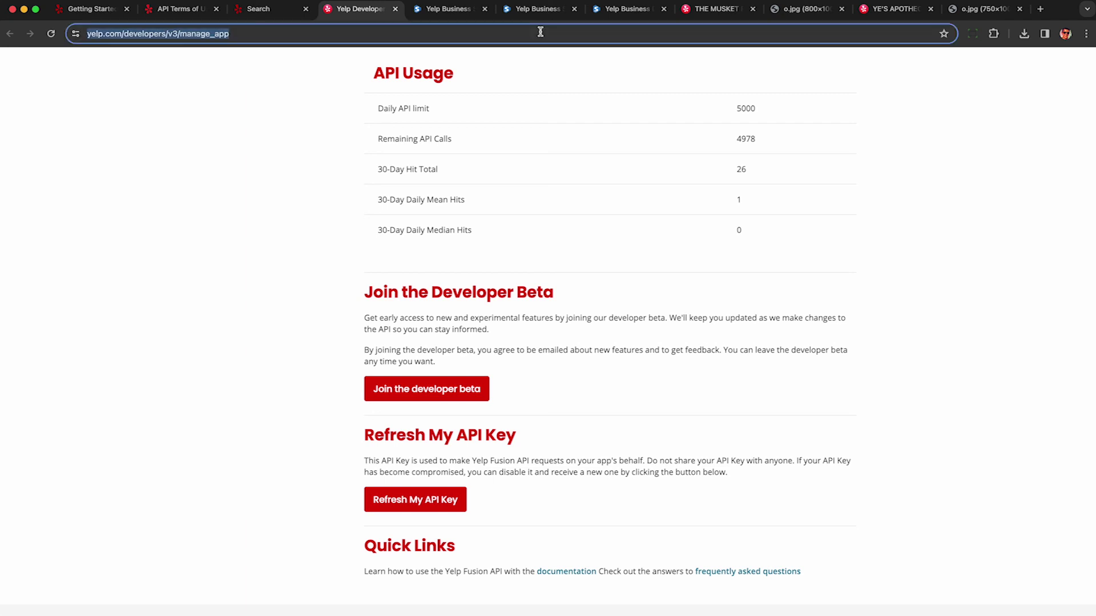
{"action": "key", "text": "Return"}
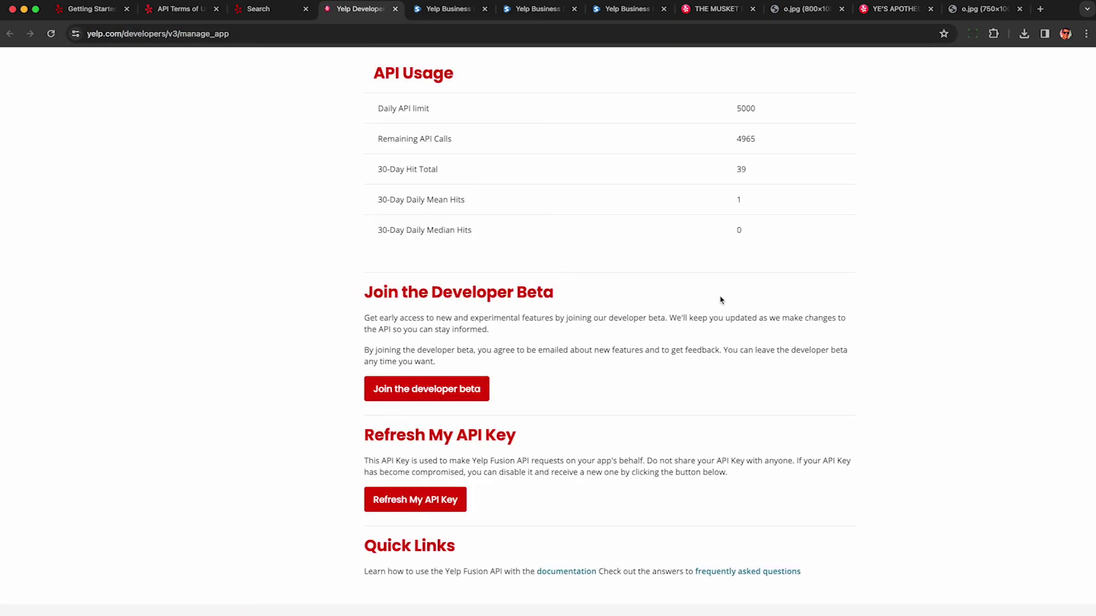
{"action": "double_click", "coordinate": [744, 139]}
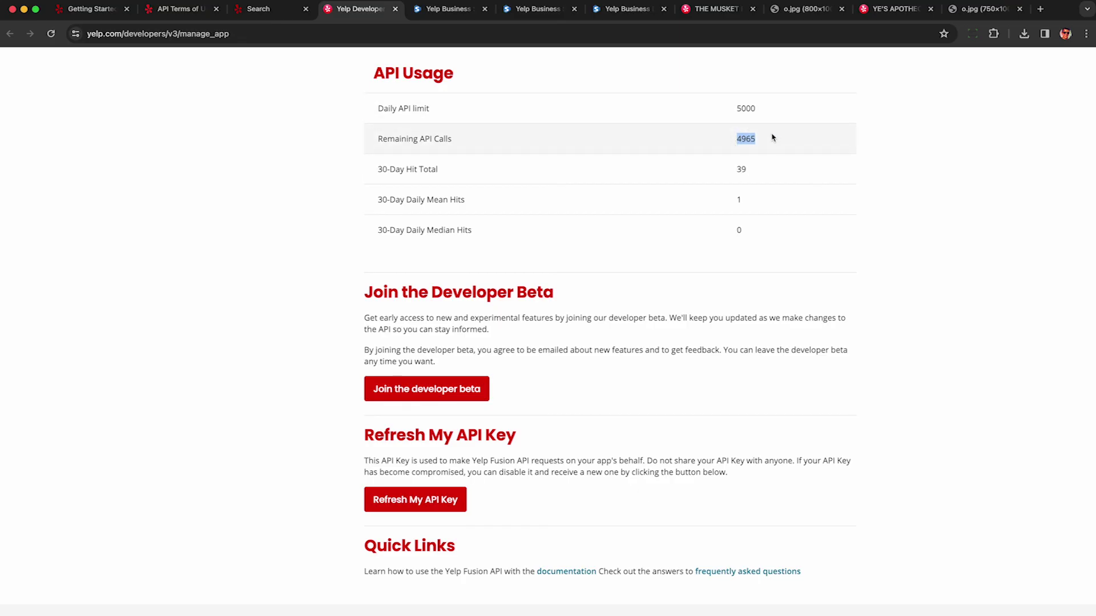
{"action": "left_click", "coordinate": [754, 135]}
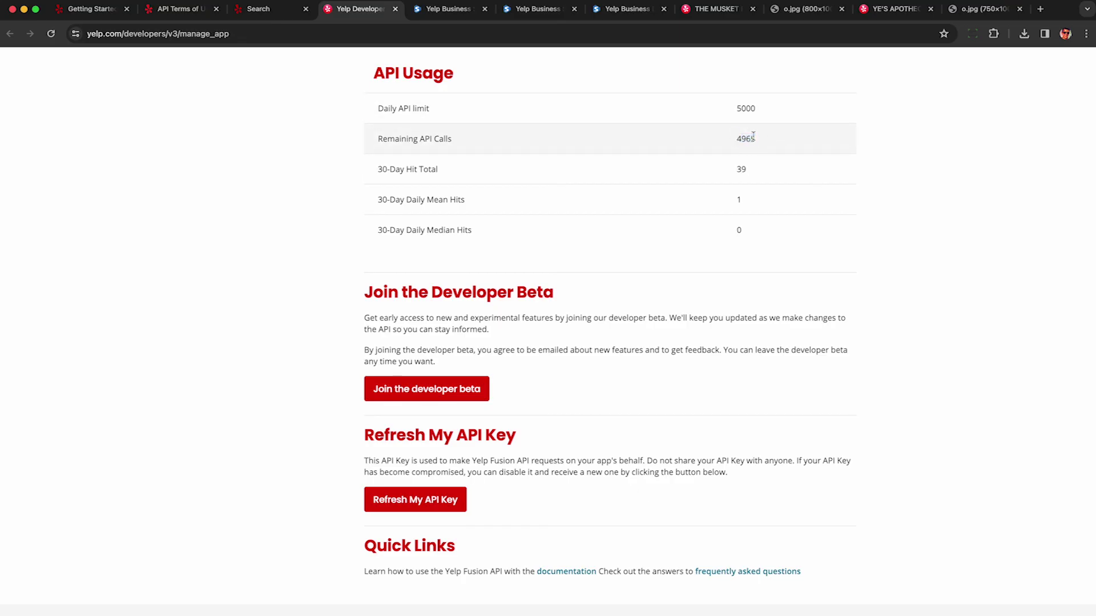